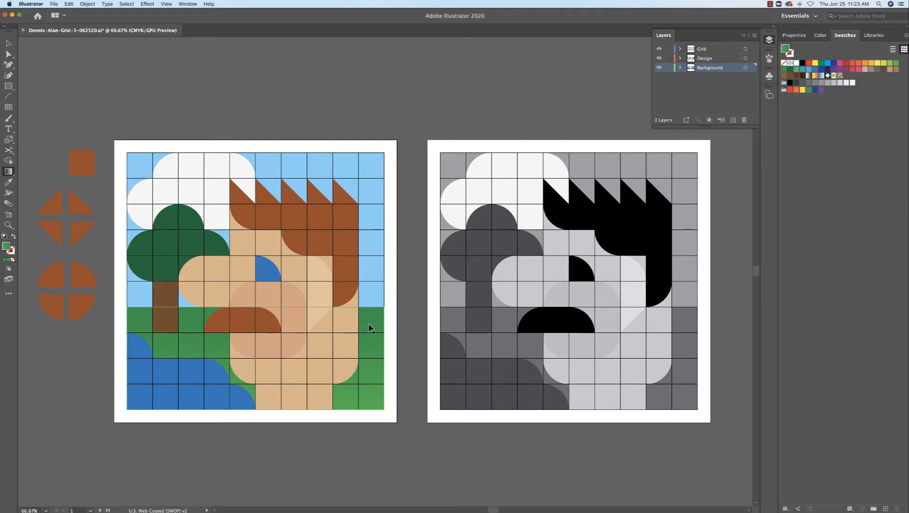
- Select the green gradient-filled grass rectangle in the color design with the Gradient tool
{"action": "left_click", "coordinate": [375, 397]}
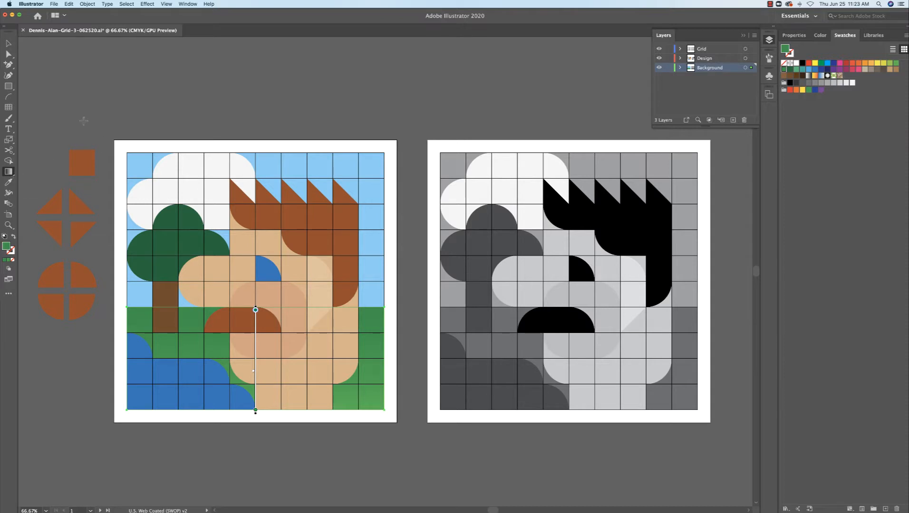
{"action": "left_click", "coordinate": [8, 43]}
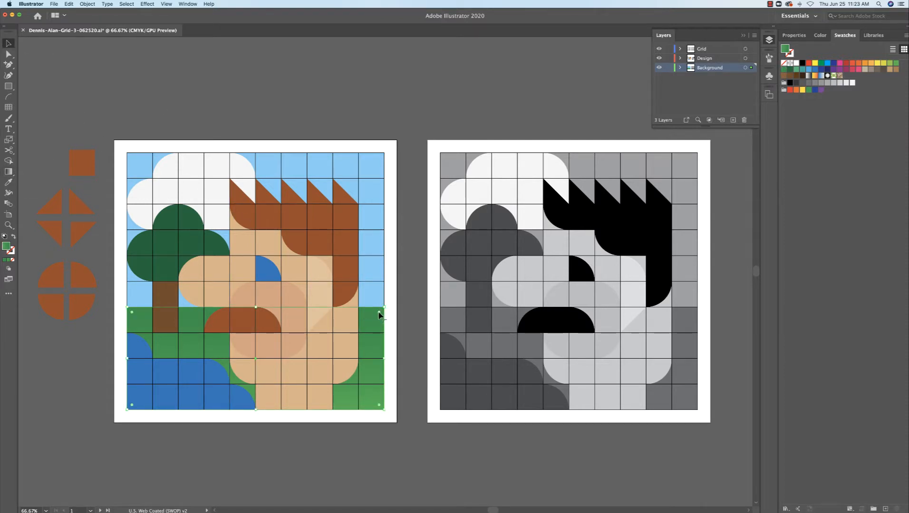
{"action": "left_click_drag", "start_coordinate": [379, 312], "coordinate": [347, 342]}
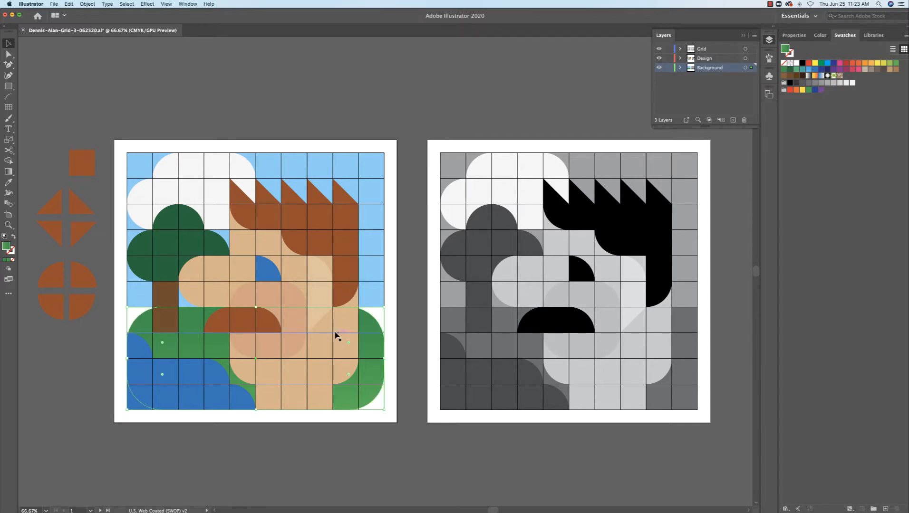
{"action": "key", "text": "super+z"}
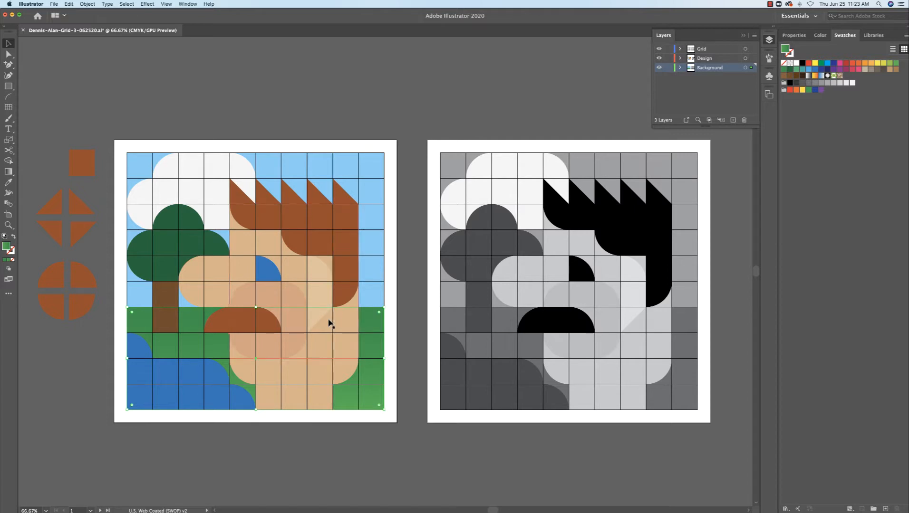
- Switch to the Essentials Classic workspace, activate the Gradient tool and float the Gradient panel above the artwork
{"action": "left_click", "coordinate": [802, 16]}
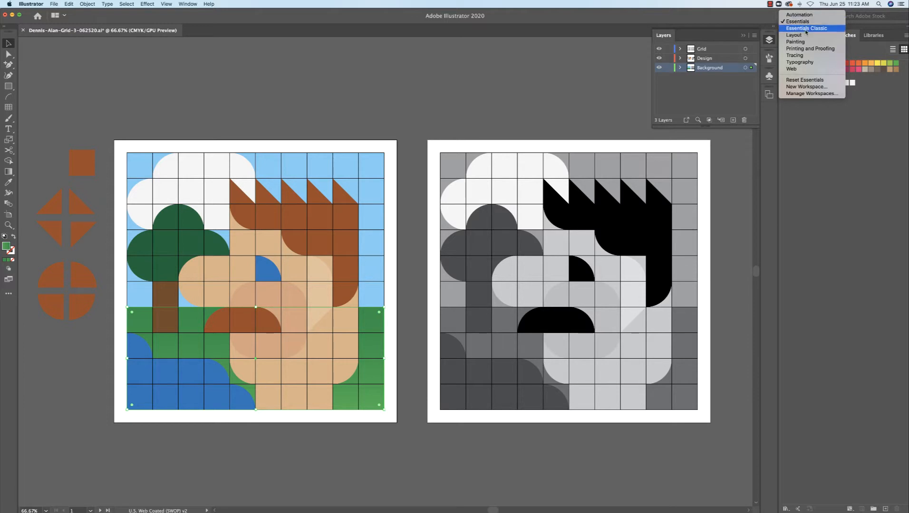
{"action": "left_click", "coordinate": [805, 29]}
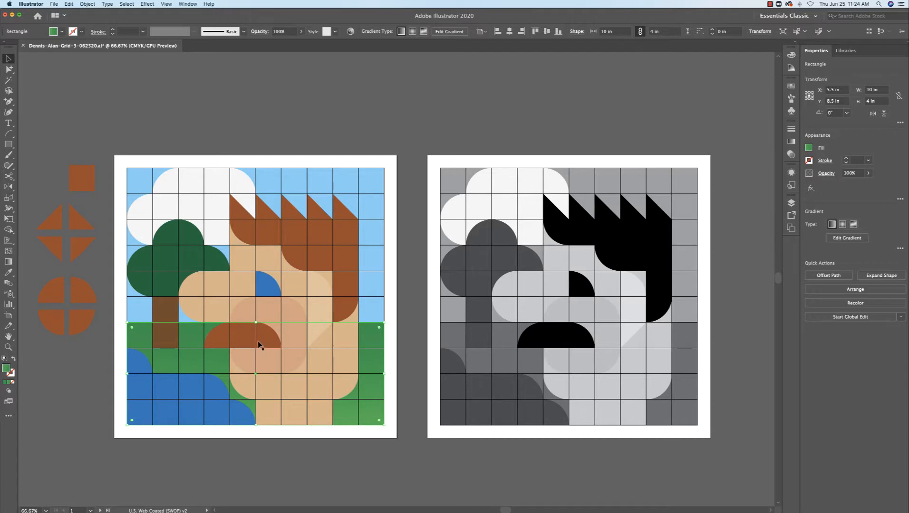
{"action": "left_click", "coordinate": [9, 262]}
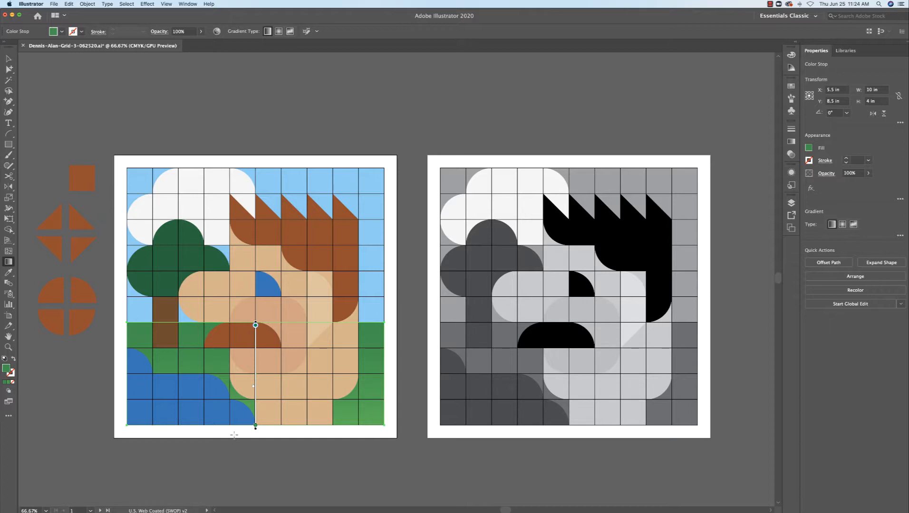
{"action": "left_click", "coordinate": [790, 141]}
{"action": "mouse_move", "coordinate": [705, 124]}
{"action": "left_mouse_down"}
{"action": "mouse_move", "coordinate": [497, 89]}
{"action": "mouse_move", "coordinate": [549, 82]}
{"action": "mouse_move", "coordinate": [668, 100]}
{"action": "left_mouse_up"}
{"action": "left_click", "coordinate": [765, 125]}
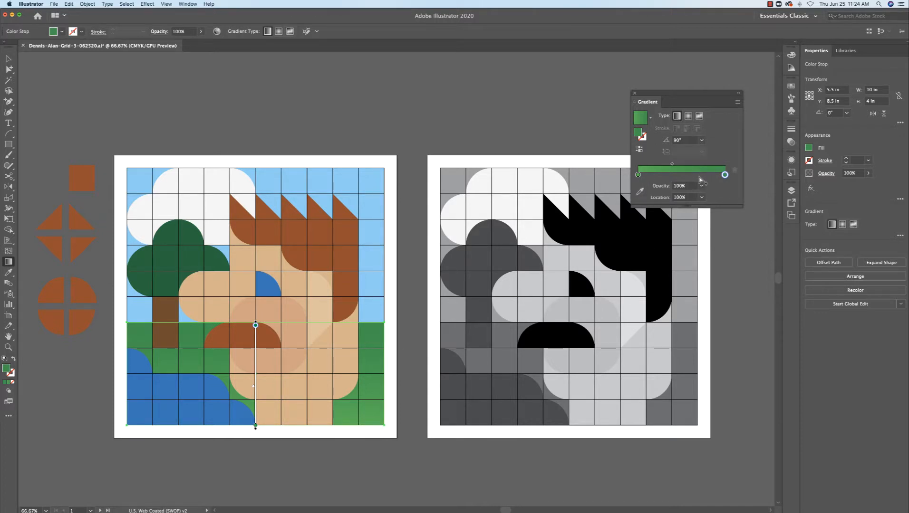
- Darken the grass gradient's 100% color stop by raising its black value to 64%
{"action": "double_click", "coordinate": [724, 175]}
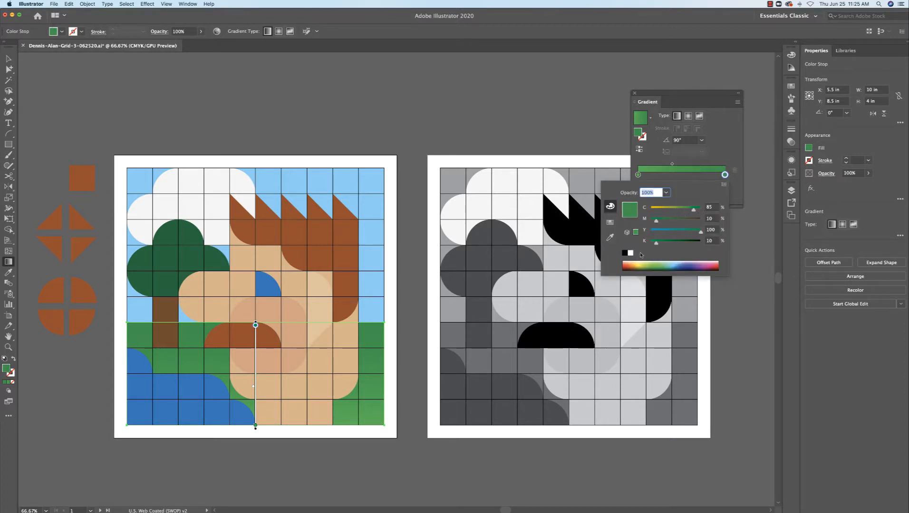
{"action": "left_click_drag", "start_coordinate": [656, 244], "coordinate": [682, 241]}
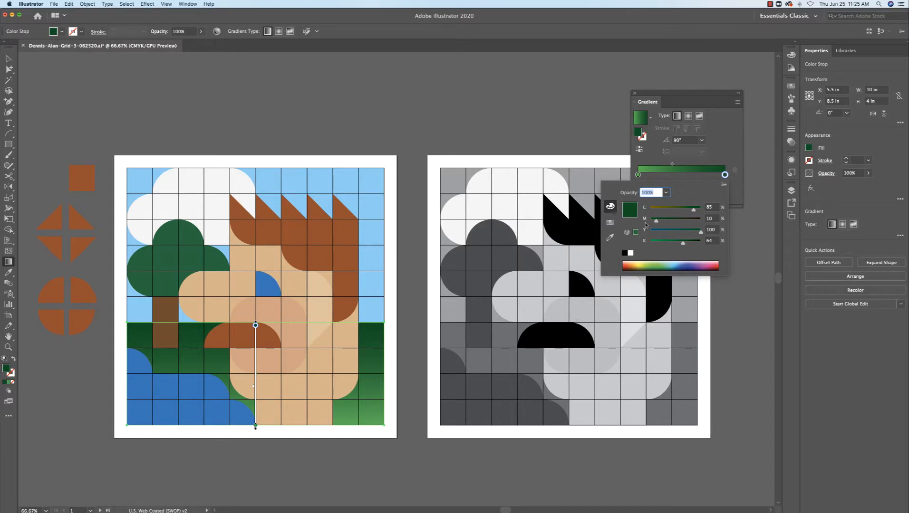
{"action": "left_click", "coordinate": [710, 162]}
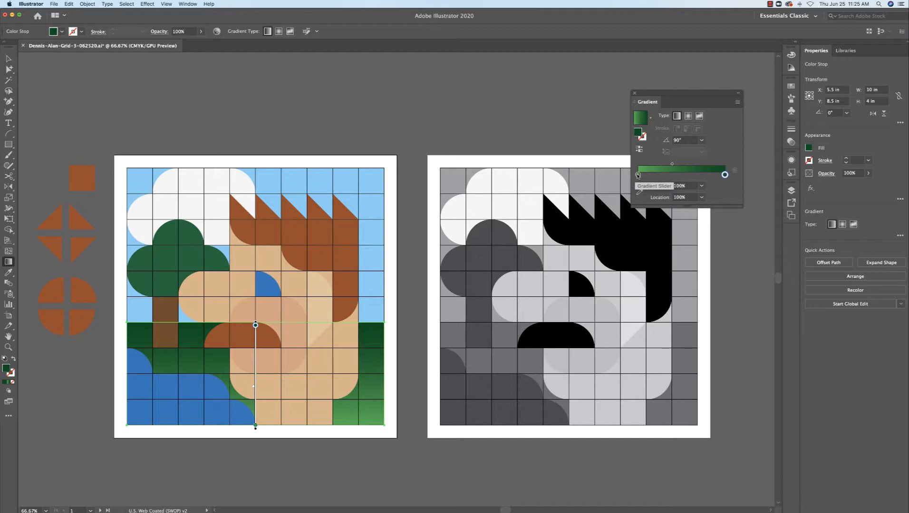
- Make the grass gradient's 0% color stop a more yellowish green by lowering its cyan value to 60%
{"action": "double_click", "coordinate": [637, 175]}
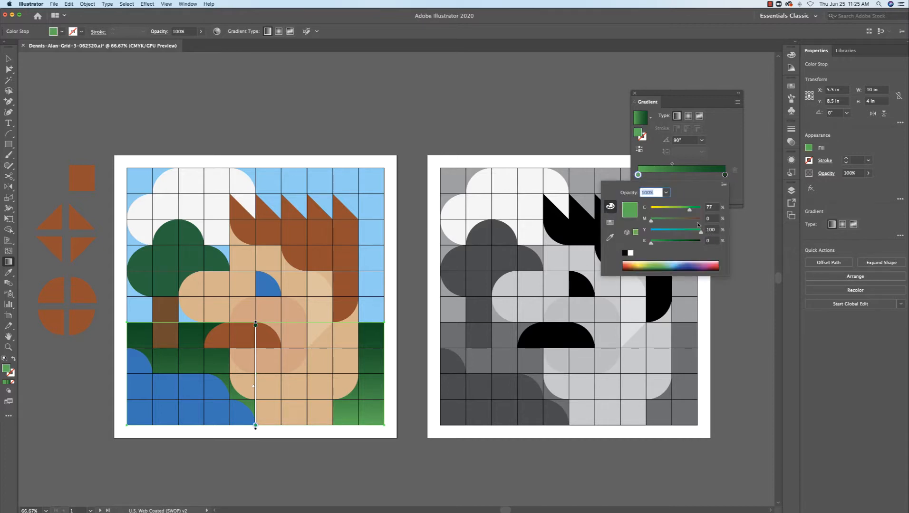
{"action": "left_click_drag", "start_coordinate": [690, 211], "coordinate": [681, 212]}
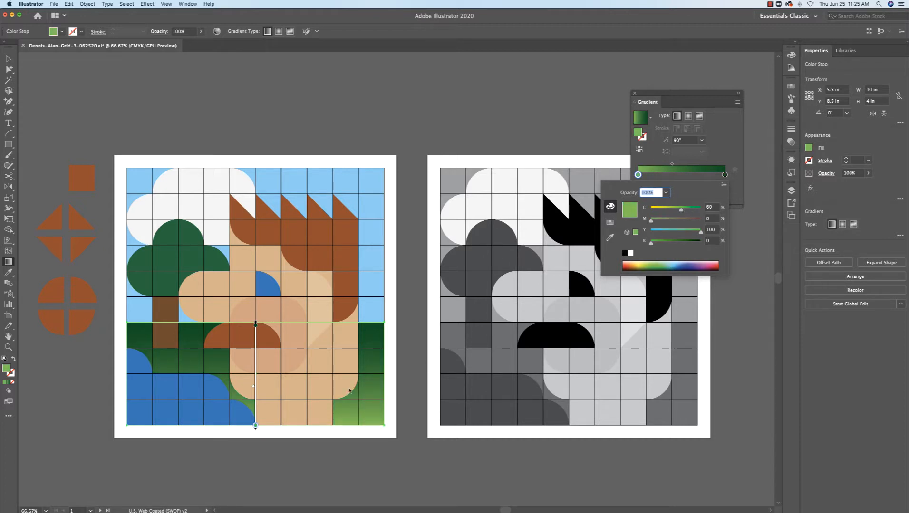
{"action": "left_click", "coordinate": [732, 153]}
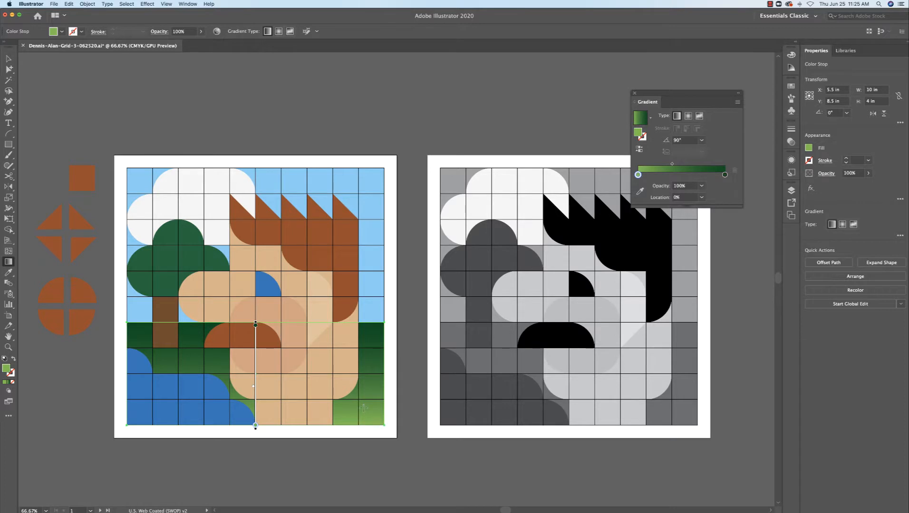
- Try redrawing the grass gradient diagonally and horizontally with different start points and lengths
{"action": "mouse_move", "coordinate": [363, 408]}
{"action": "left_mouse_down"}
{"action": "mouse_move", "coordinate": [318, 377]}
{"action": "mouse_move", "coordinate": [351, 395]}
{"action": "mouse_move", "coordinate": [316, 361]}
{"action": "left_mouse_up"}
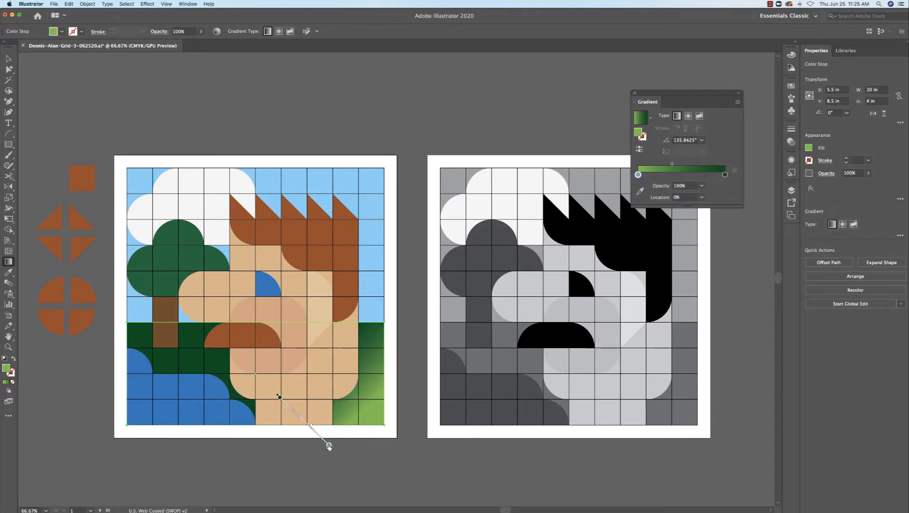
{"action": "left_click_drag", "start_coordinate": [185, 348], "coordinate": [221, 349]}
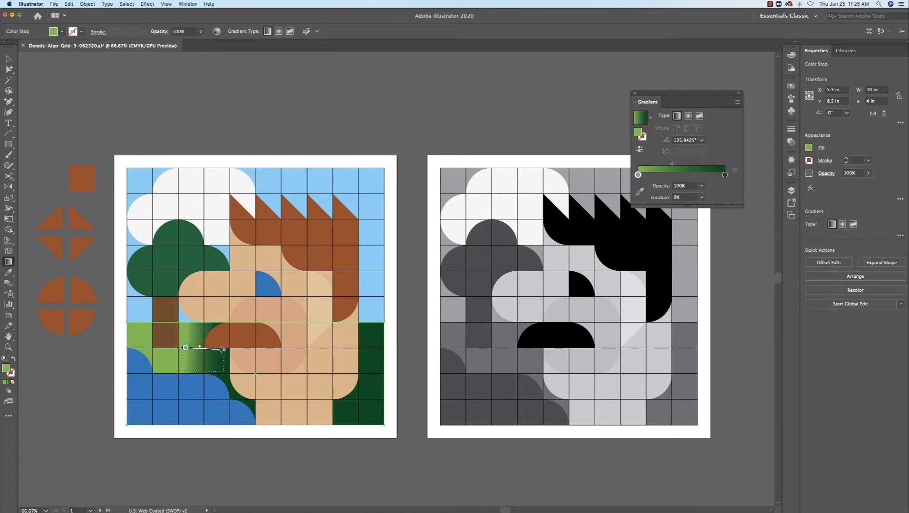
{"action": "mouse_move", "coordinate": [369, 389]}
{"action": "left_mouse_down"}
{"action": "mouse_move", "coordinate": [379, 389]}
{"action": "mouse_move", "coordinate": [369, 390]}
{"action": "left_mouse_up"}
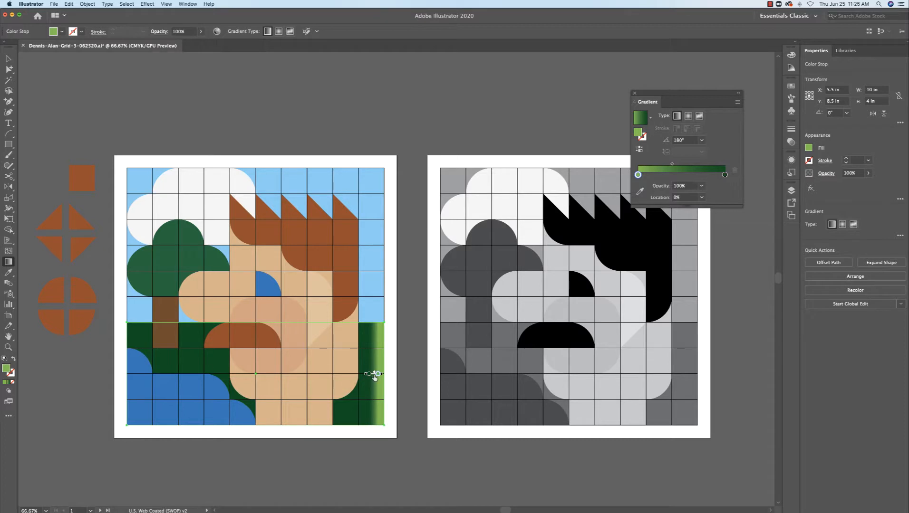
{"action": "left_click_drag", "start_coordinate": [373, 374], "coordinate": [198, 369]}
{"action": "scroll", "coordinate": [199, 374], "scroll_direction": "right", "scroll_amount": 1}
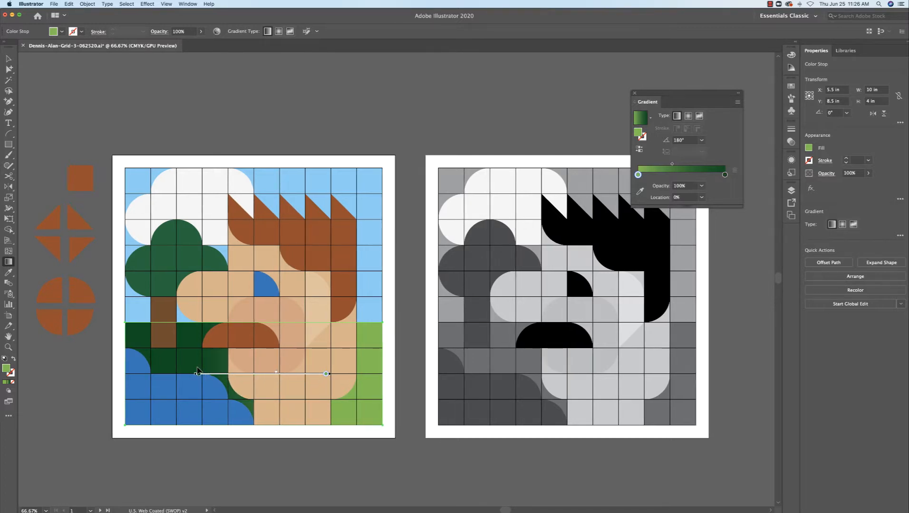
{"action": "left_click", "coordinate": [199, 374]}
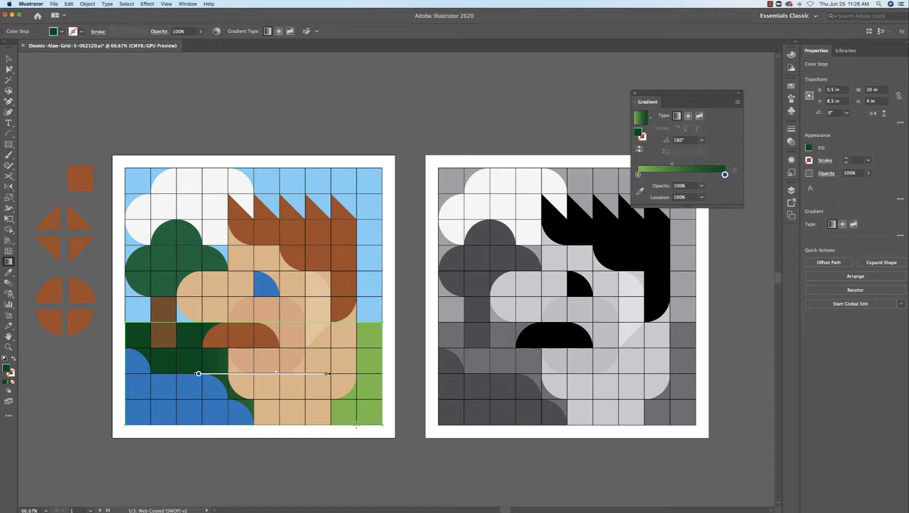
- Redraw the grass gradient vertically at 90° from the bottom up, set its midpoint to about 56%, and deselect the rectangle
{"action": "left_click_drag", "start_coordinate": [356, 426], "coordinate": [356, 327]}
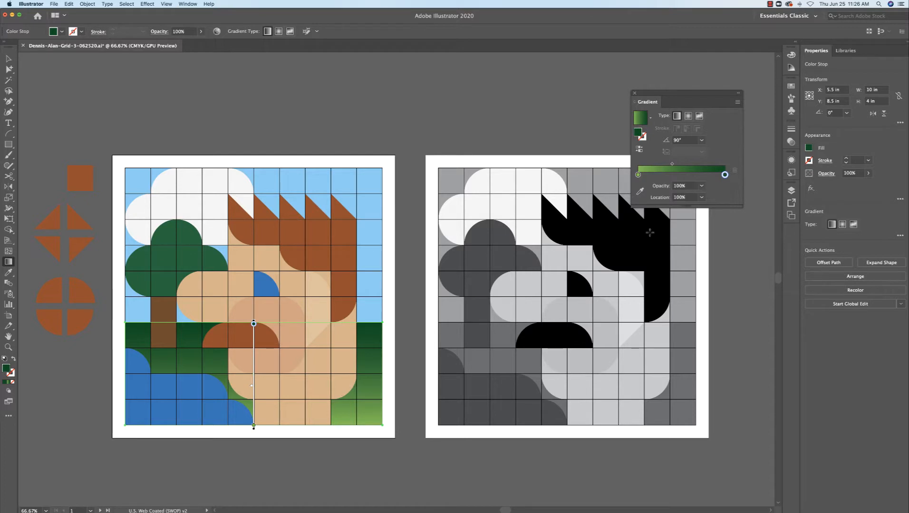
{"action": "left_click", "coordinate": [672, 164]}
{"action": "left_click_drag", "start_coordinate": [672, 164], "coordinate": [687, 164]}
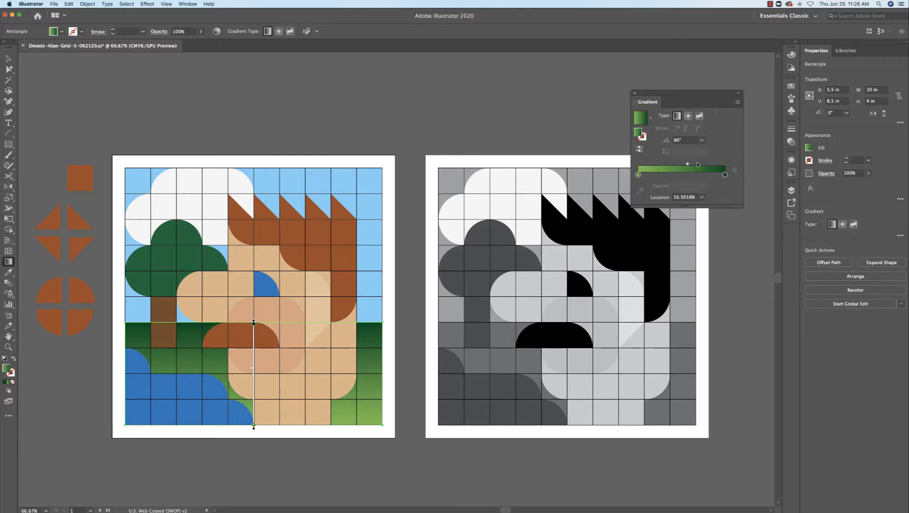
{"action": "left_click_drag", "start_coordinate": [687, 164], "coordinate": [680, 167]}
{"action": "left_click_drag", "start_coordinate": [680, 167], "coordinate": [650, 170]}
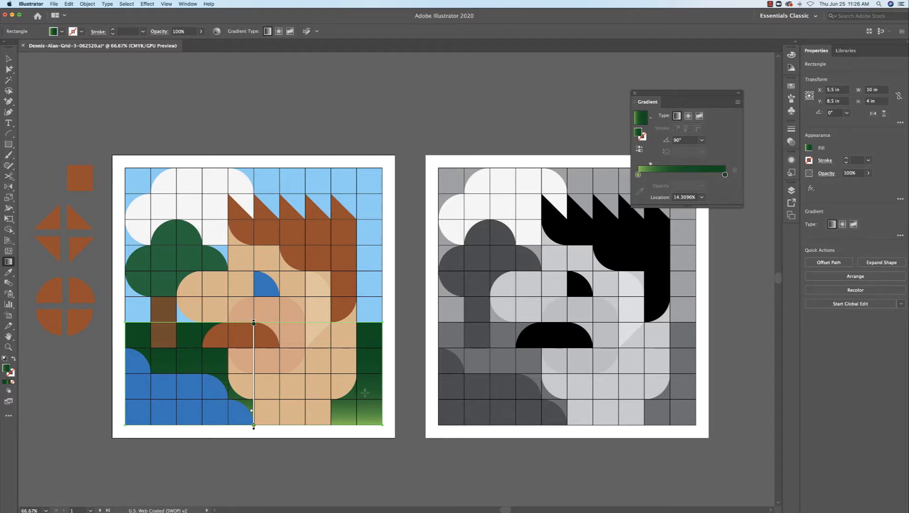
{"action": "left_click_drag", "start_coordinate": [650, 165], "coordinate": [696, 164]}
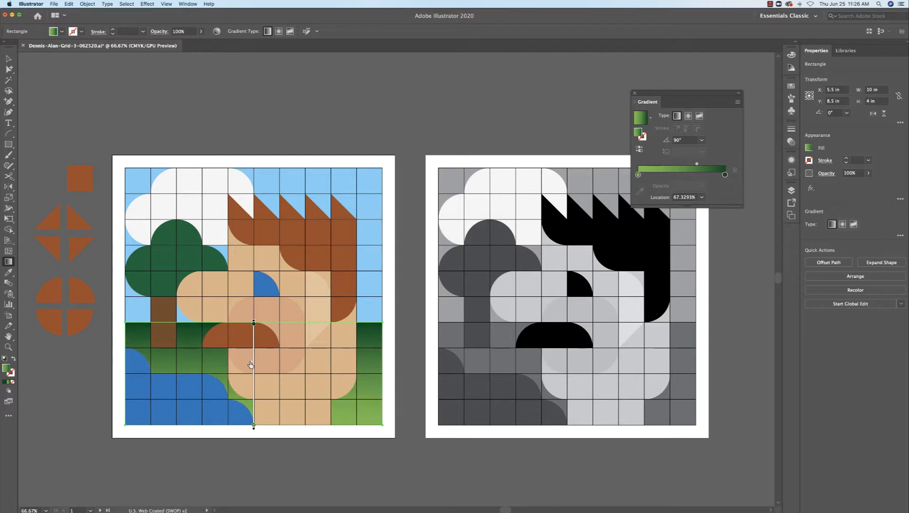
{"action": "left_click_drag", "start_coordinate": [250, 370], "coordinate": [251, 370]}
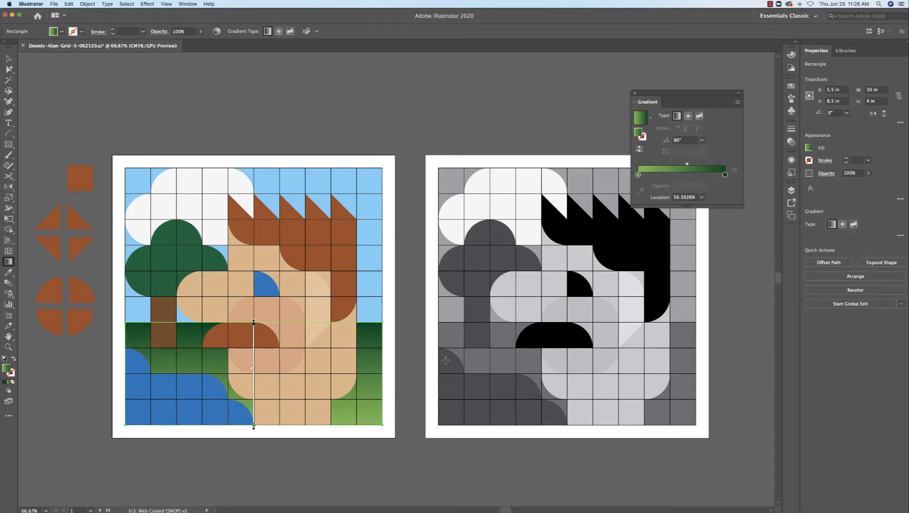
{"action": "left_click", "coordinate": [8, 58]}
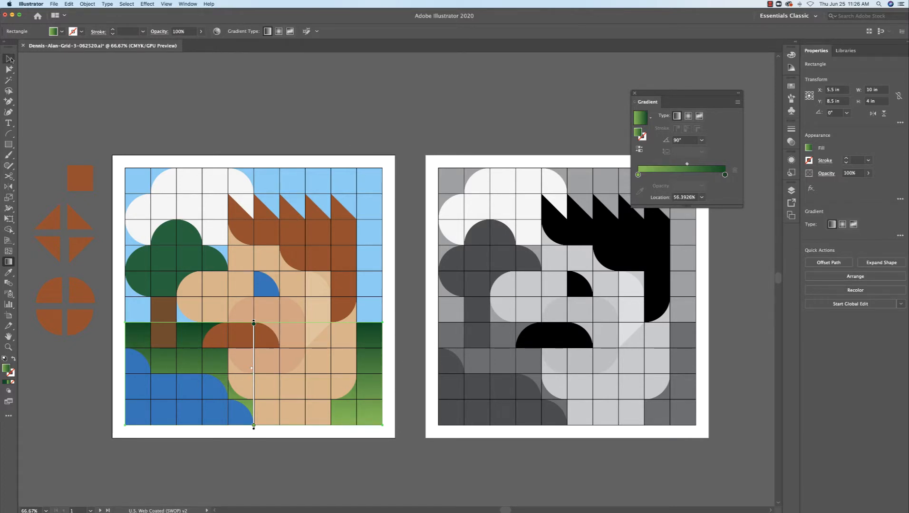
{"action": "left_click", "coordinate": [252, 119]}
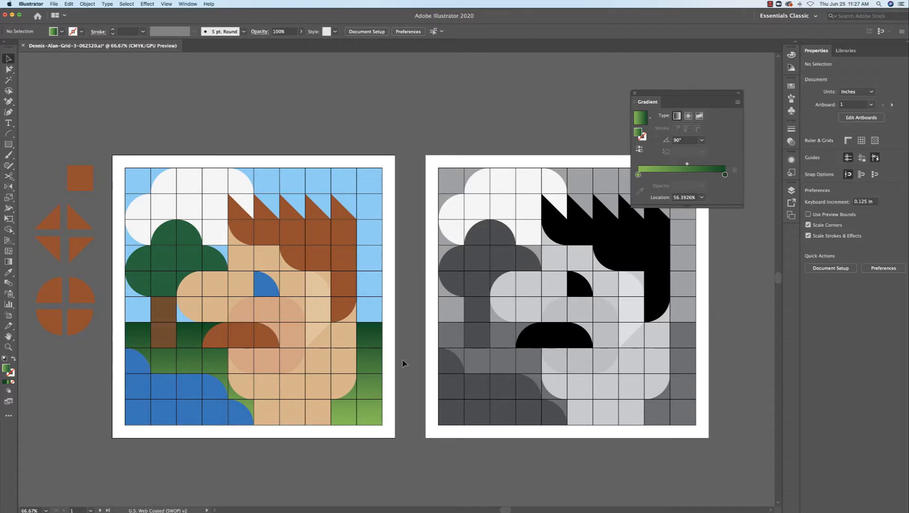
- Select the grass rectangle, float the Swatches panel above the grayscale design, and enlarge it to show all swatches
{"action": "left_click", "coordinate": [378, 339]}
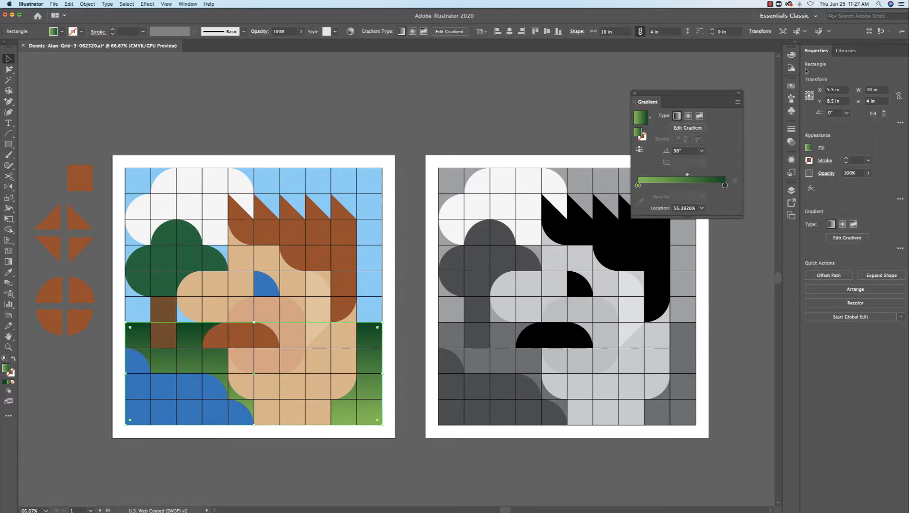
{"action": "left_click", "coordinate": [791, 86]}
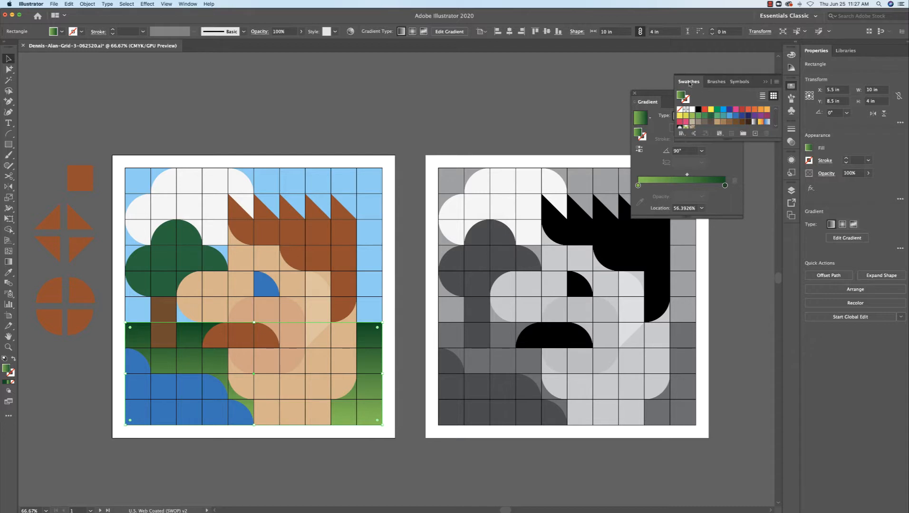
{"action": "left_click_drag", "start_coordinate": [689, 83], "coordinate": [501, 68]}
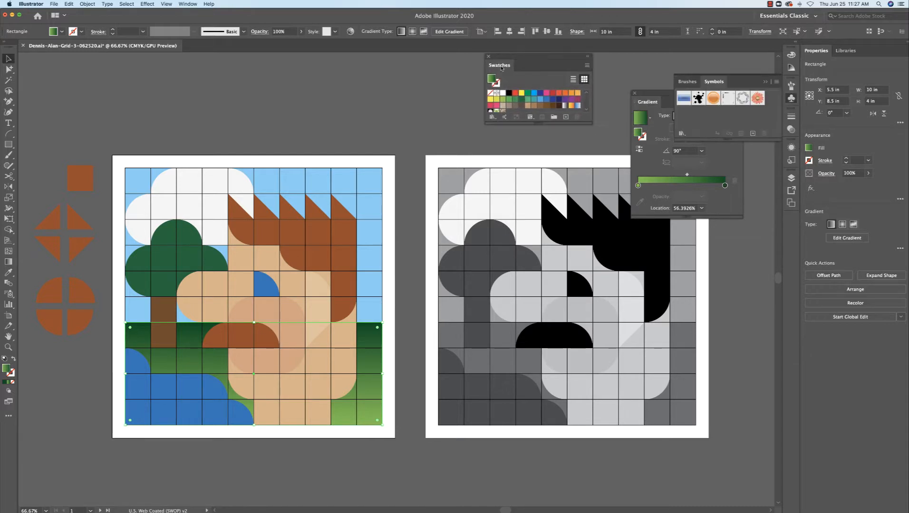
{"action": "left_click", "coordinate": [765, 82]}
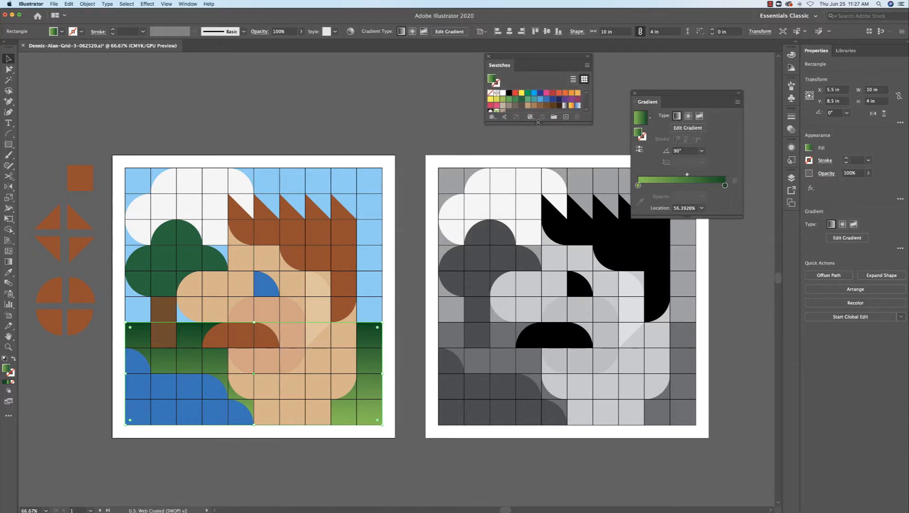
{"action": "left_click_drag", "start_coordinate": [532, 121], "coordinate": [533, 195]}
- Save the grass gradient as a swatch named "Grass Gradient" and deselect the rectangle
{"action": "left_click_drag", "start_coordinate": [645, 121], "coordinate": [498, 147]}
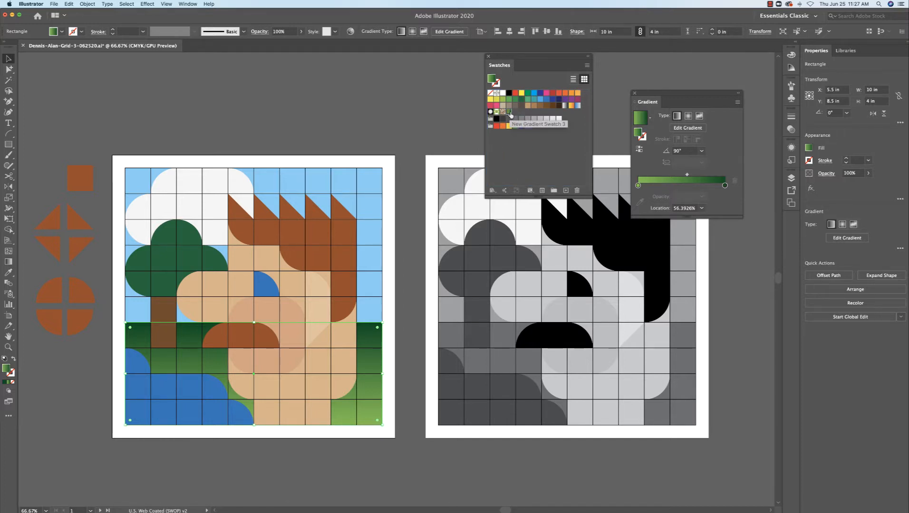
{"action": "double_click", "coordinate": [510, 113]}
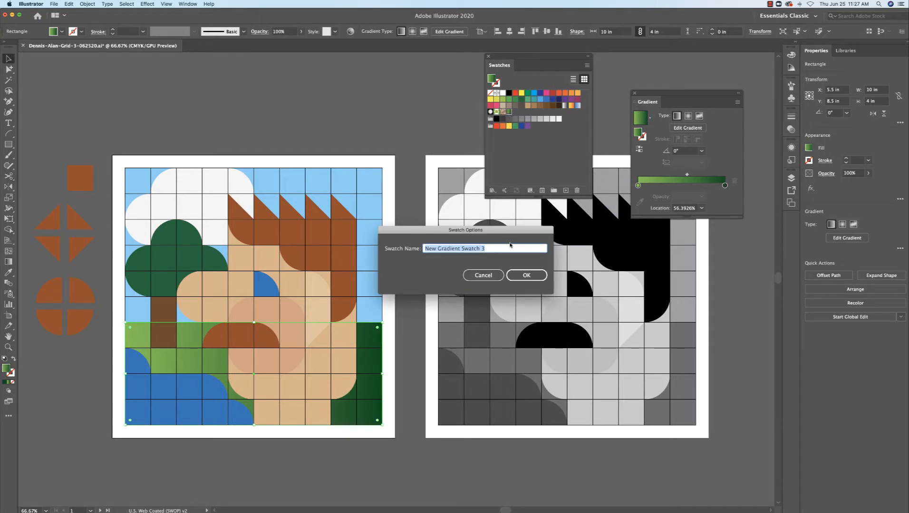
{"action": "type", "text": "Grass Gradient"}
{"action": "left_click", "coordinate": [526, 276]}
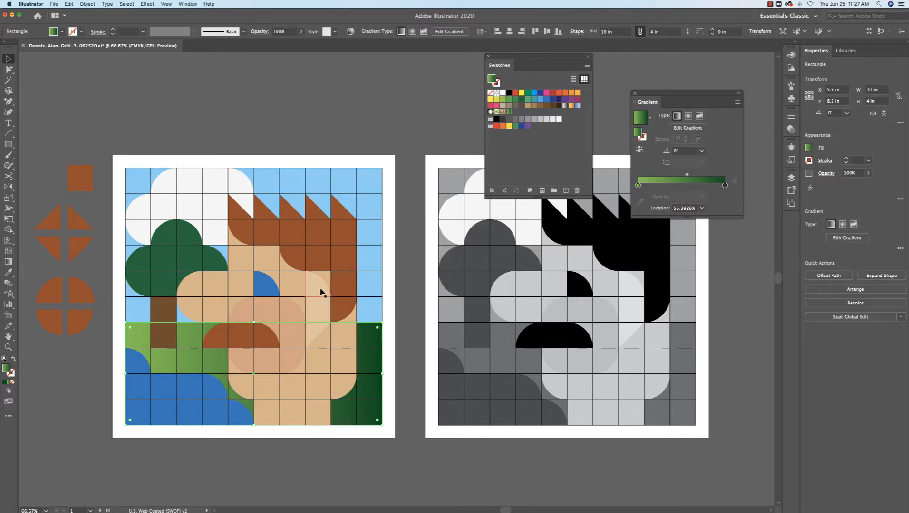
{"action": "left_click", "coordinate": [414, 363]}
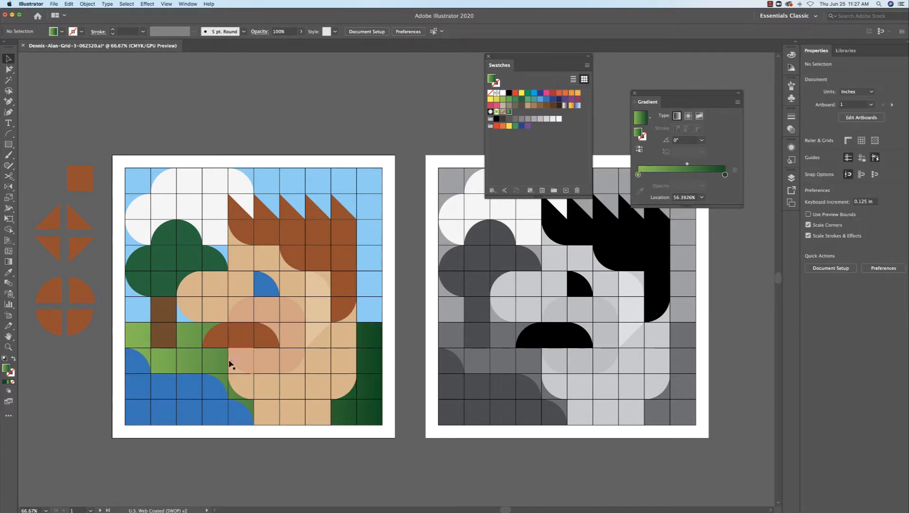
- Select the grass rectangle and redraw its gradient vertically at 90°, running from the bottom edge up
{"action": "left_click", "coordinate": [214, 359]}
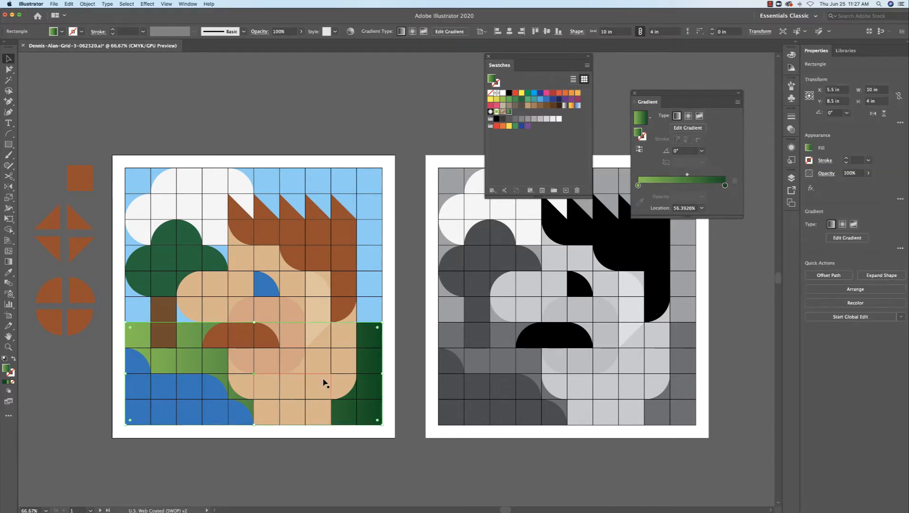
{"action": "key", "text": "g"}
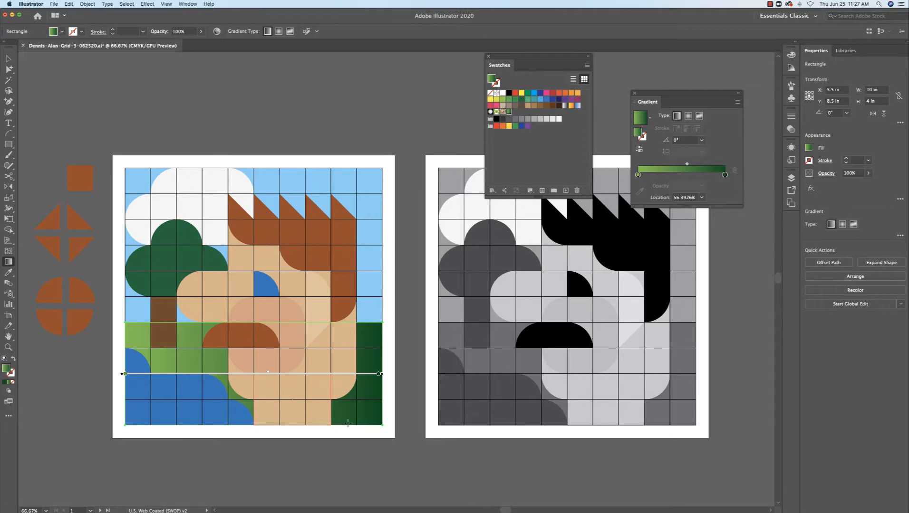
{"action": "left_click_drag", "start_coordinate": [347, 423], "coordinate": [349, 328]}
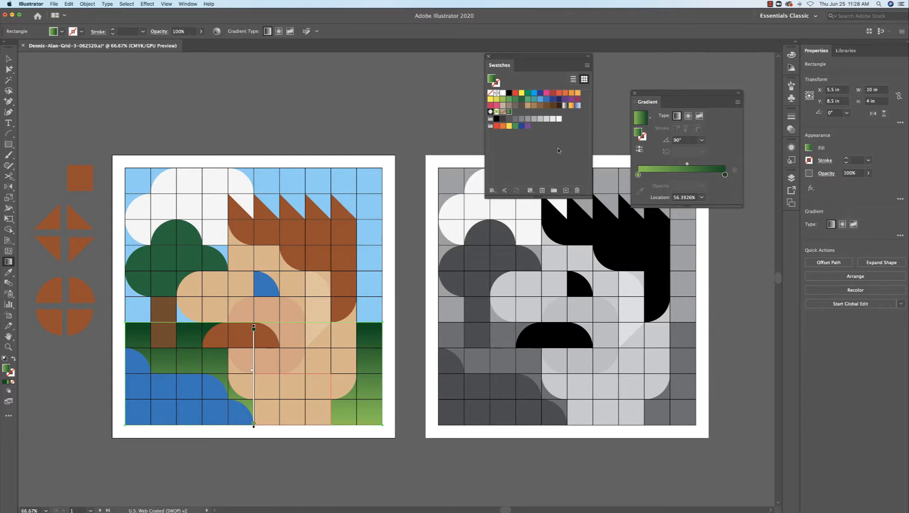
- Try the Orange, Yellow gradient swatch on the grass, reapply the saved grass gradient swatch, and deselect the rectangle
{"action": "left_click", "coordinate": [572, 107]}
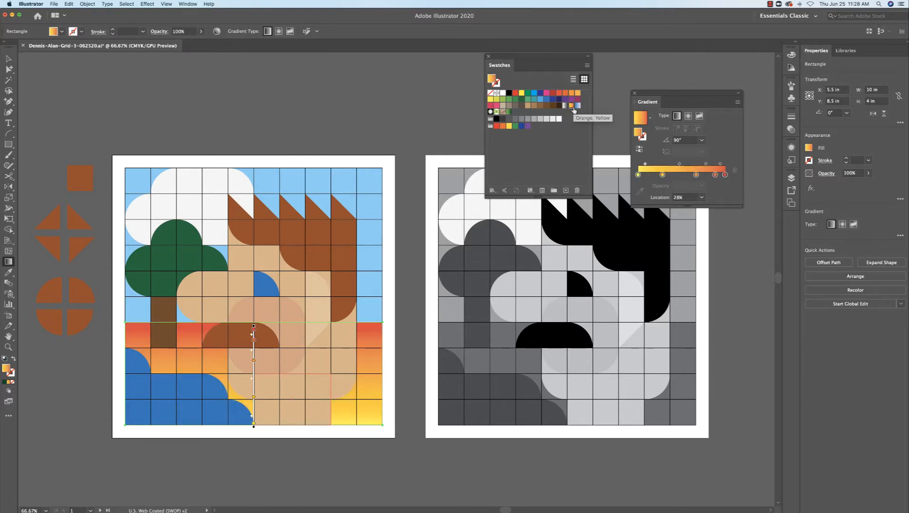
{"action": "left_click", "coordinate": [509, 113]}
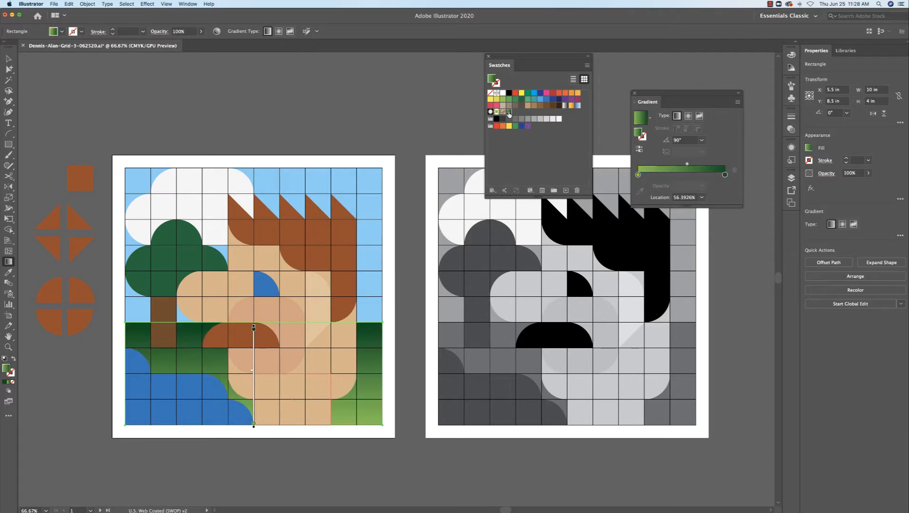
{"action": "left_click", "coordinate": [409, 104], "text": "super"}
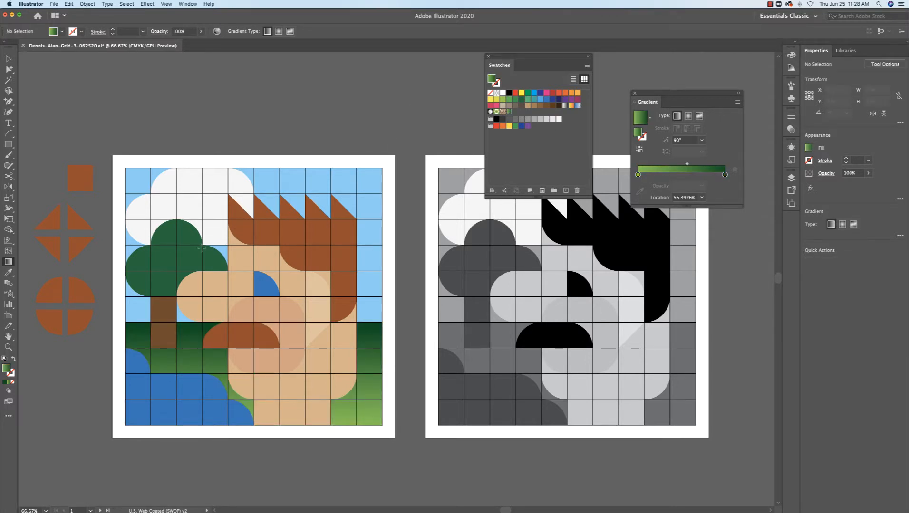
- Select all the blue water shapes in the color portrait, move them partly off the artboard, and undo the move
{"action": "key", "text": "v"}
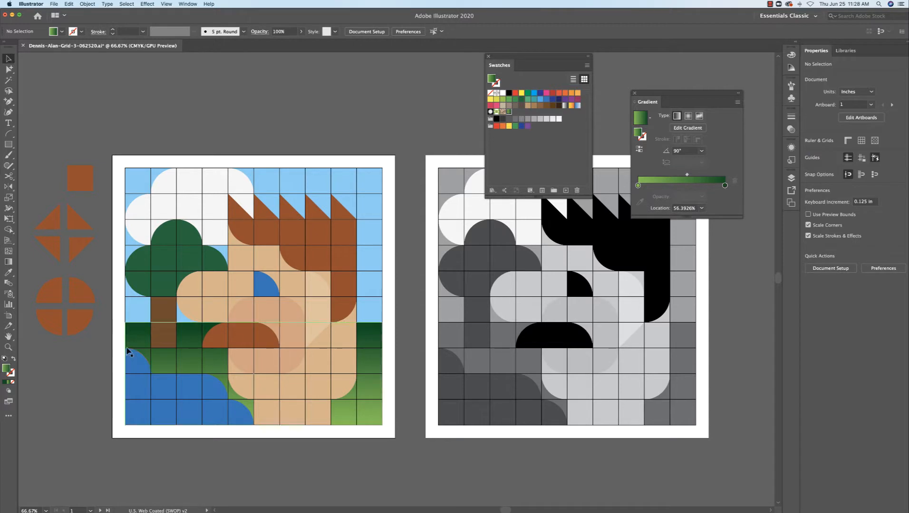
{"action": "left_click", "coordinate": [134, 361]}
{"action": "left_click", "coordinate": [149, 387], "text": "shift"}
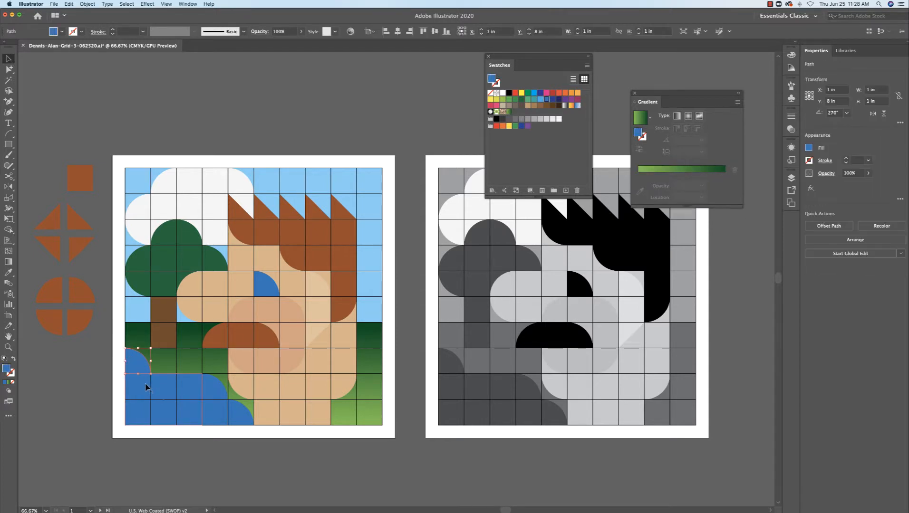
{"action": "left_click", "coordinate": [213, 412], "text": "shift"}
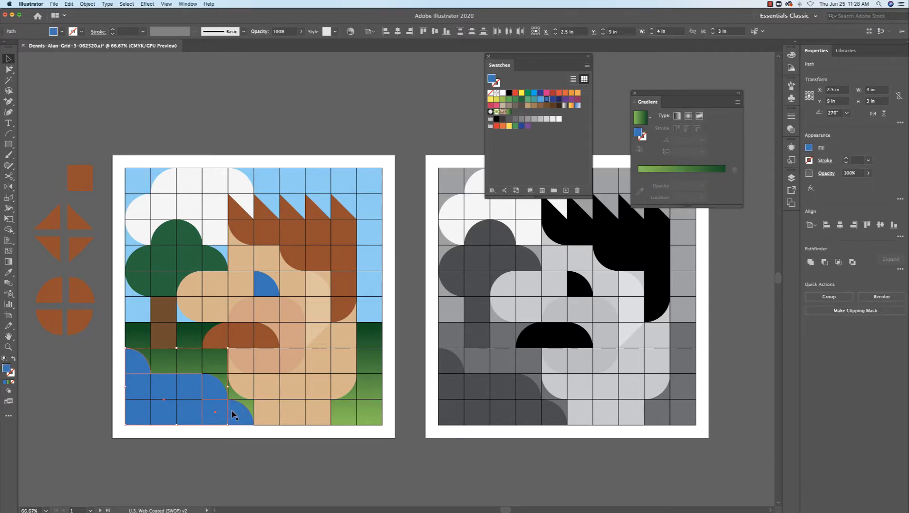
{"action": "left_click", "coordinate": [238, 412], "text": "shift"}
{"action": "left_click_drag", "start_coordinate": [174, 395], "coordinate": [95, 426]}
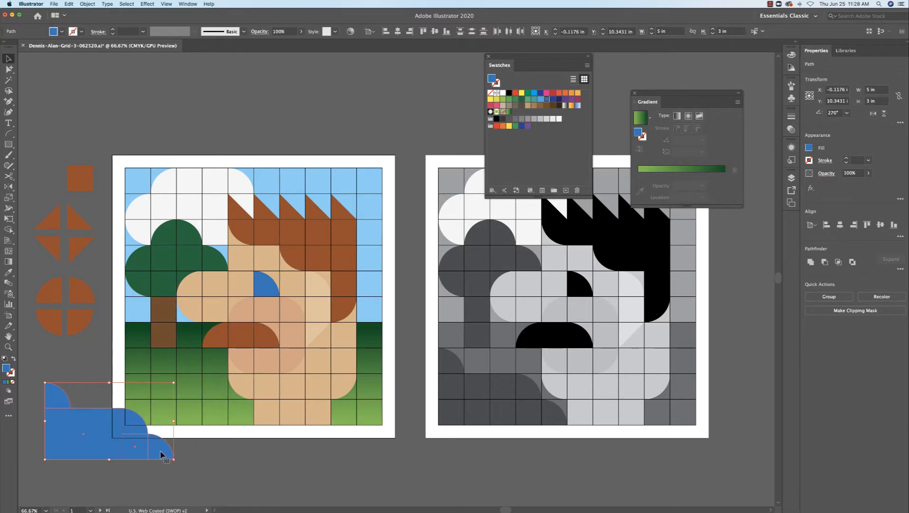
{"action": "key", "text": "super+z"}
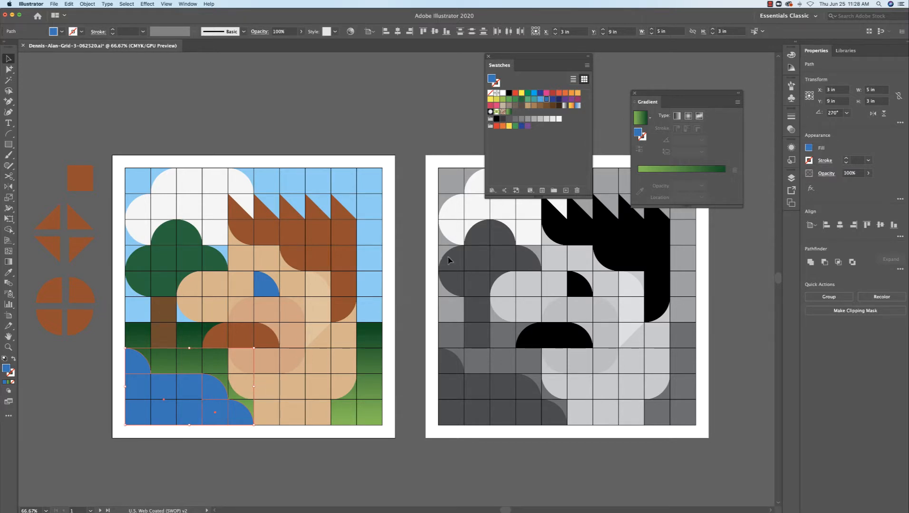
- Fill the water shapes with the white-to-black linear gradient swatch and draw it vertically at 90° across all of them
{"action": "left_click", "coordinate": [676, 116]}
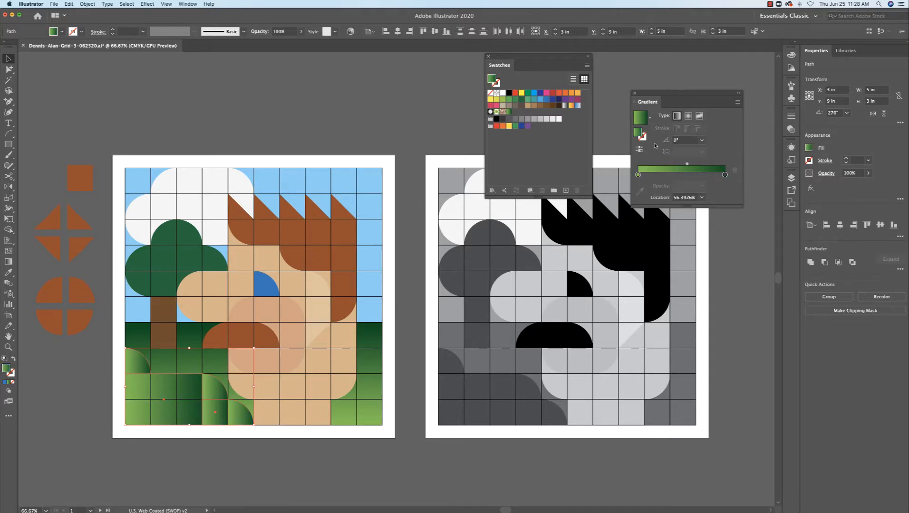
{"action": "left_click", "coordinate": [564, 105]}
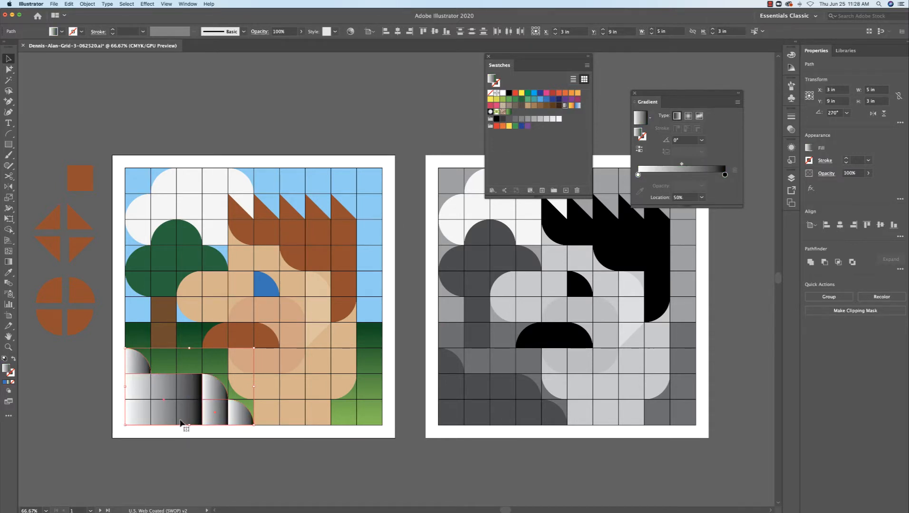
{"action": "key", "text": "g"}
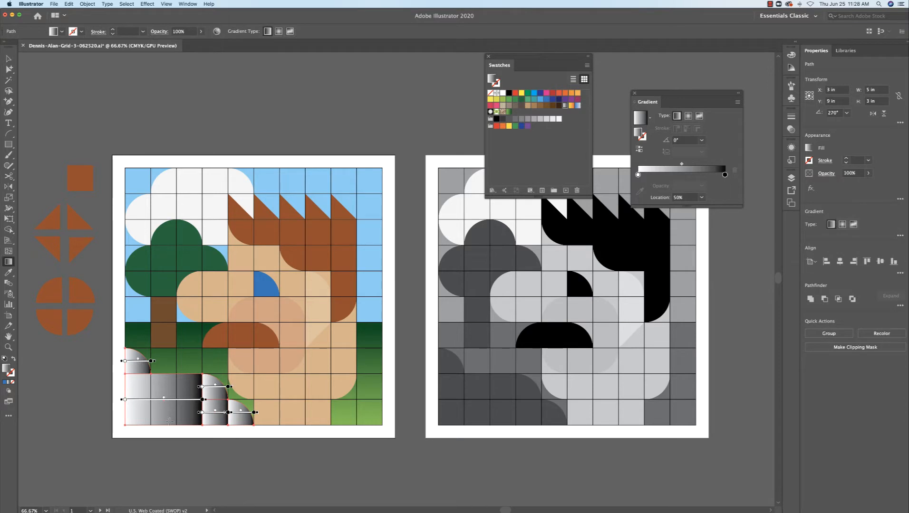
{"action": "mouse_move", "coordinate": [168, 430]}
{"action": "left_mouse_down"}
{"action": "mouse_move", "coordinate": [168, 349]}
{"action": "mouse_move", "coordinate": [169, 386]}
{"action": "left_mouse_up"}
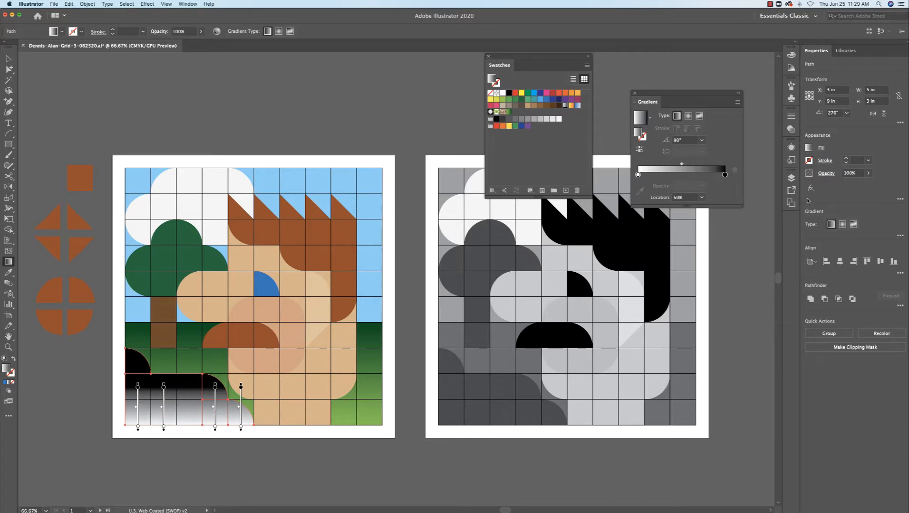
- Recolor the water gradient's white stop with the medium blue swatch and its black stop with the darker blue swatch
{"action": "double_click", "coordinate": [638, 175]}
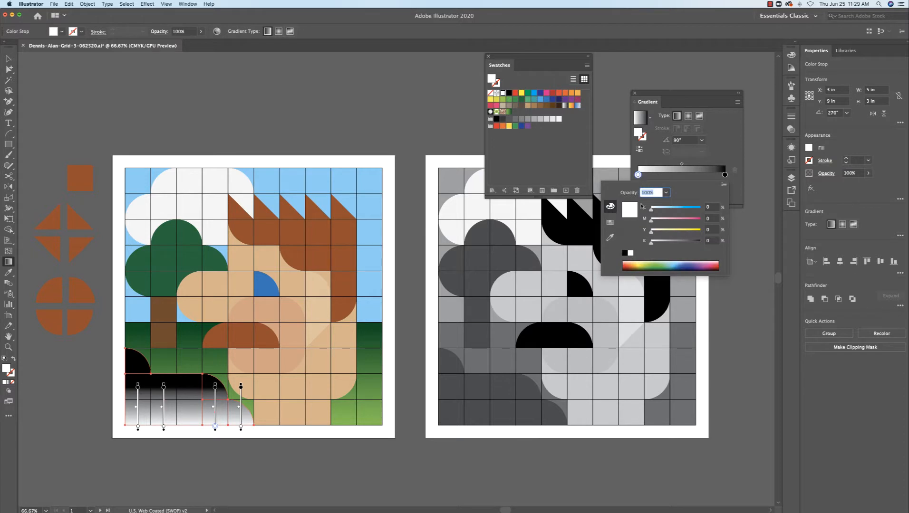
{"action": "left_click", "coordinate": [609, 222]}
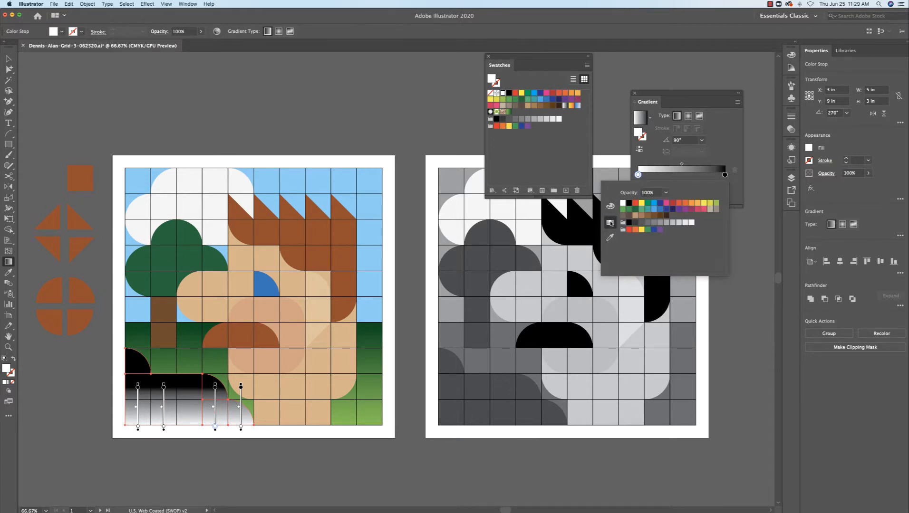
{"action": "left_click", "coordinate": [660, 209]}
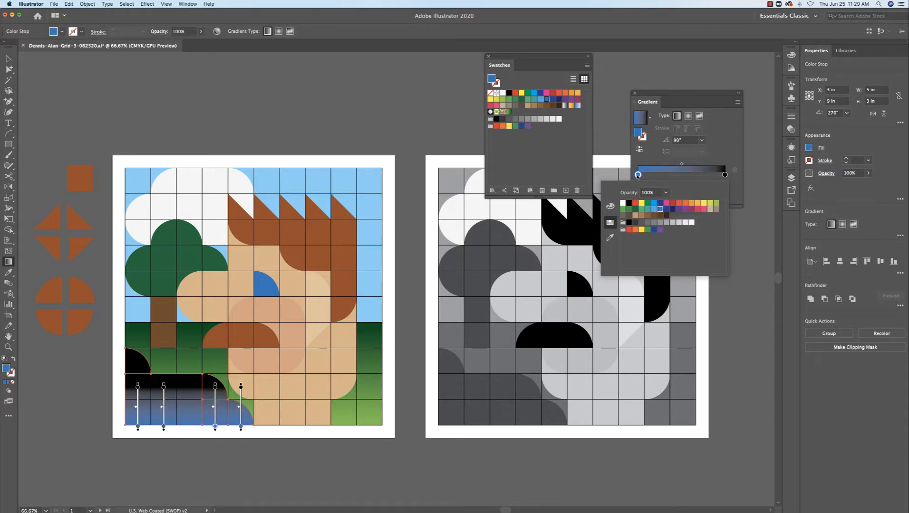
{"action": "double_click", "coordinate": [725, 175]}
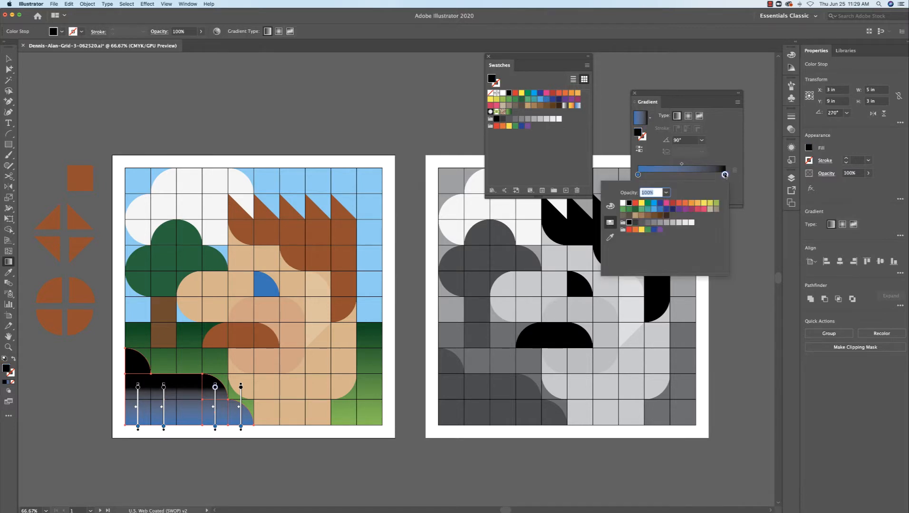
{"action": "left_click", "coordinate": [665, 209]}
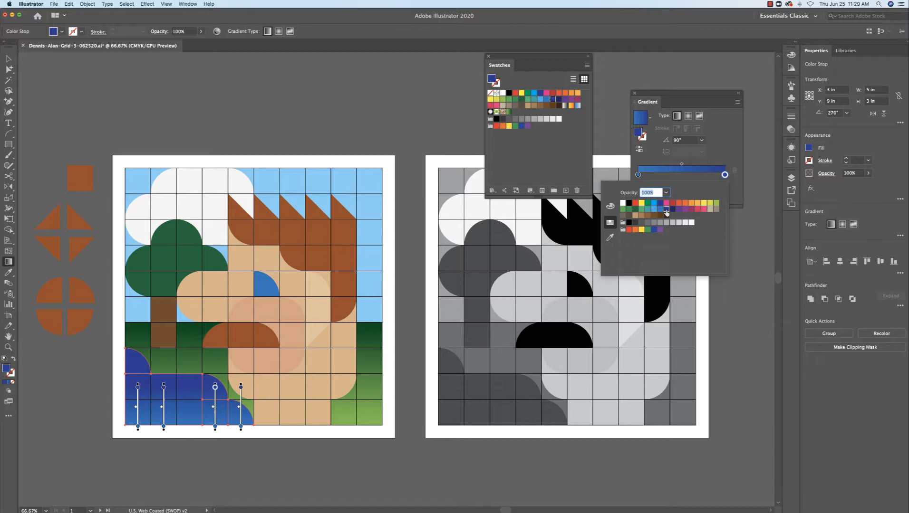
- Darken the water gradient's dark blue end stop by raising its black (K) value to 33%
{"action": "left_click", "coordinate": [724, 175]}
{"action": "double_click", "coordinate": [724, 175]}
{"action": "left_click", "coordinate": [724, 176]}
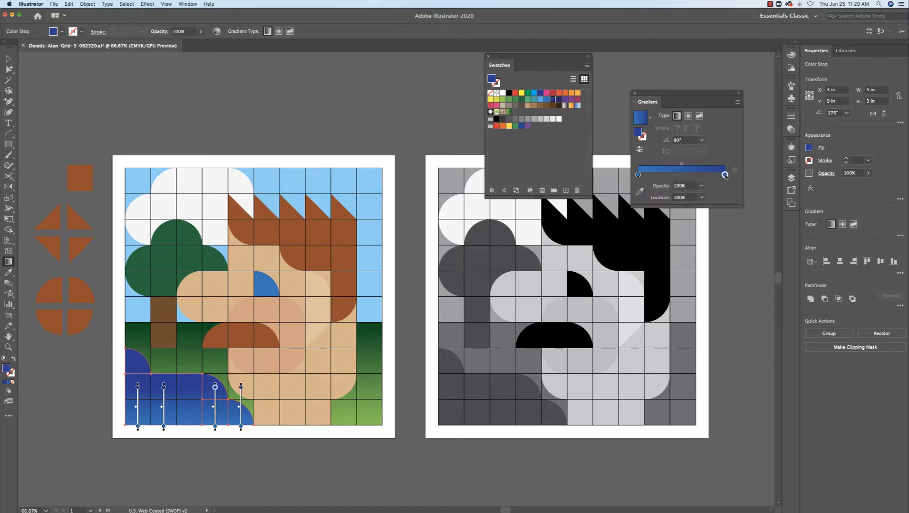
{"action": "double_click", "coordinate": [725, 176]}
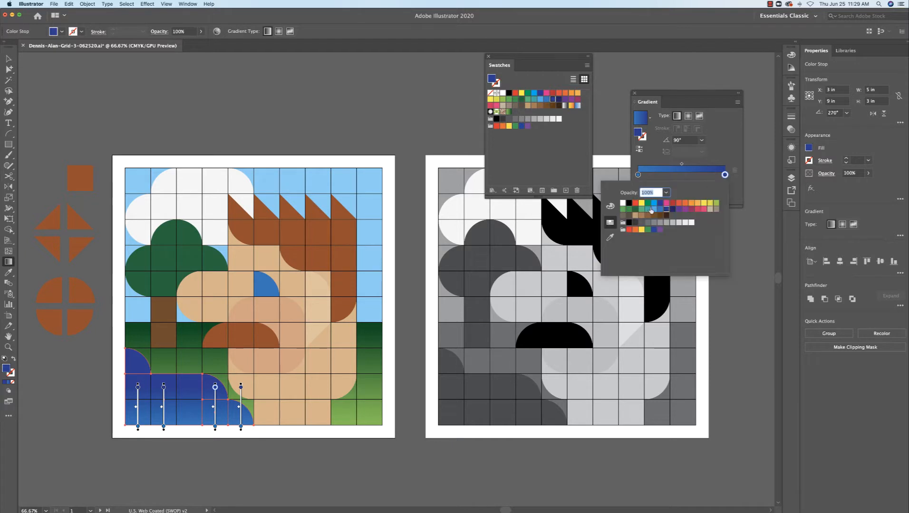
{"action": "left_click", "coordinate": [610, 205]}
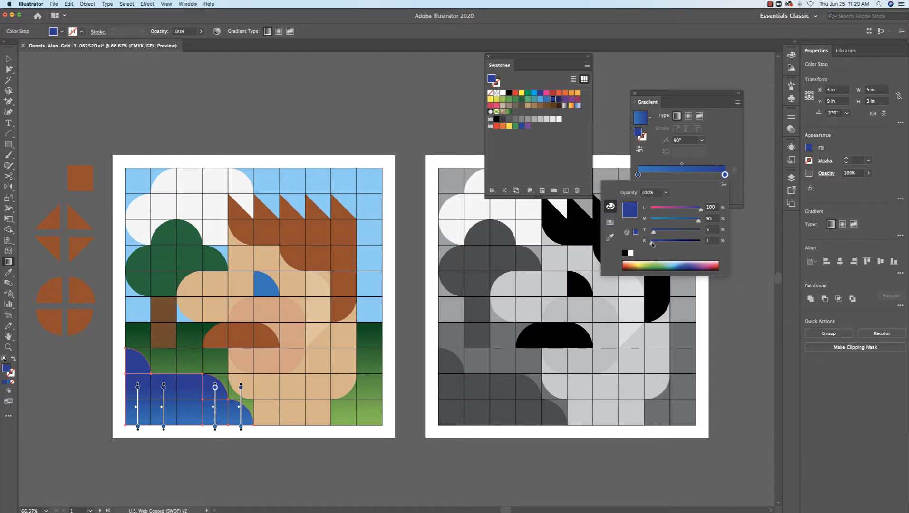
{"action": "left_click_drag", "start_coordinate": [652, 244], "coordinate": [666, 244]}
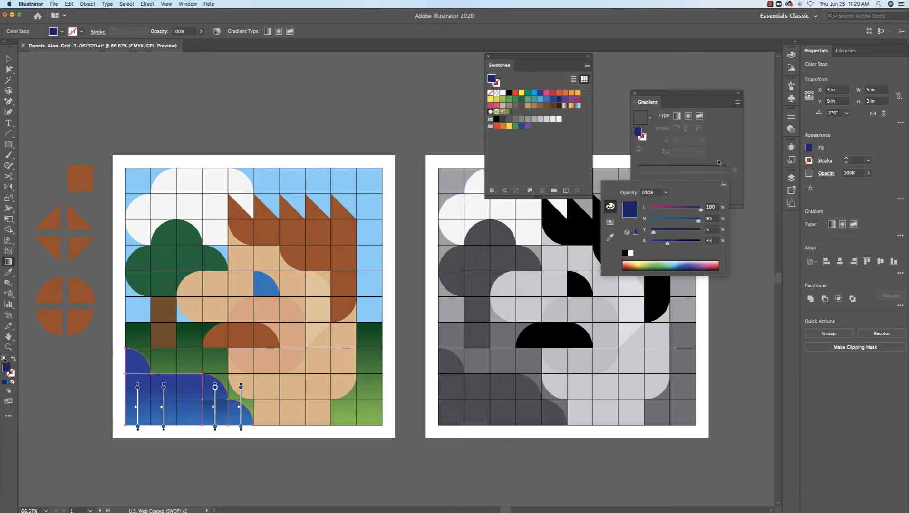
{"action": "left_click", "coordinate": [732, 160]}
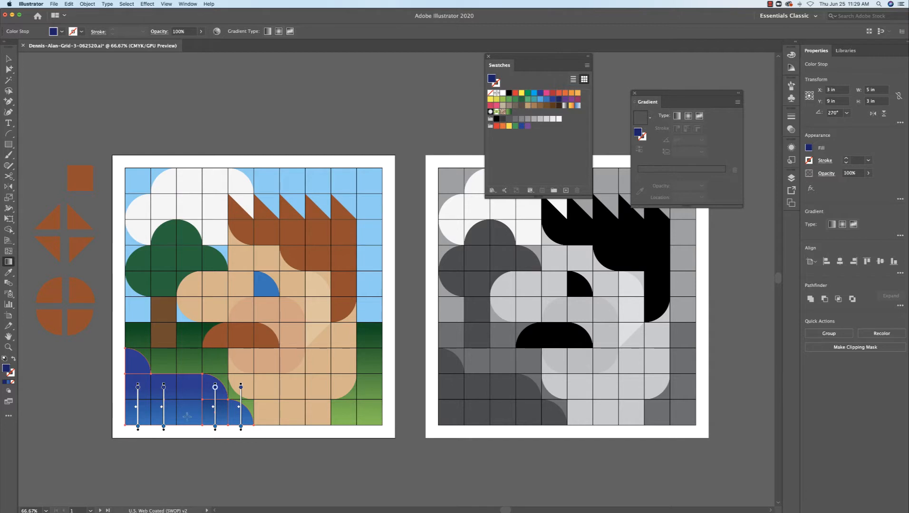
- Save the dark blue C=100 M=95 Y=5 K=33 as a color swatch and deselect the water shapes
{"action": "mouse_move", "coordinate": [153, 388]}
{"action": "left_mouse_down"}
{"action": "mouse_move", "coordinate": [181, 414]}
{"action": "mouse_move", "coordinate": [164, 387]}
{"action": "left_mouse_up"}
{"action": "left_click_drag", "start_coordinate": [492, 78], "coordinate": [521, 113]}
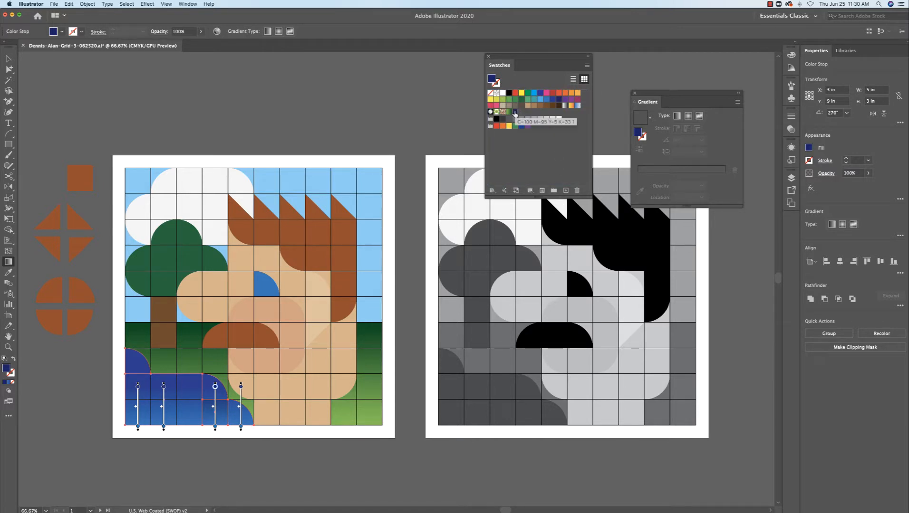
{"action": "left_click", "coordinate": [362, 123]}
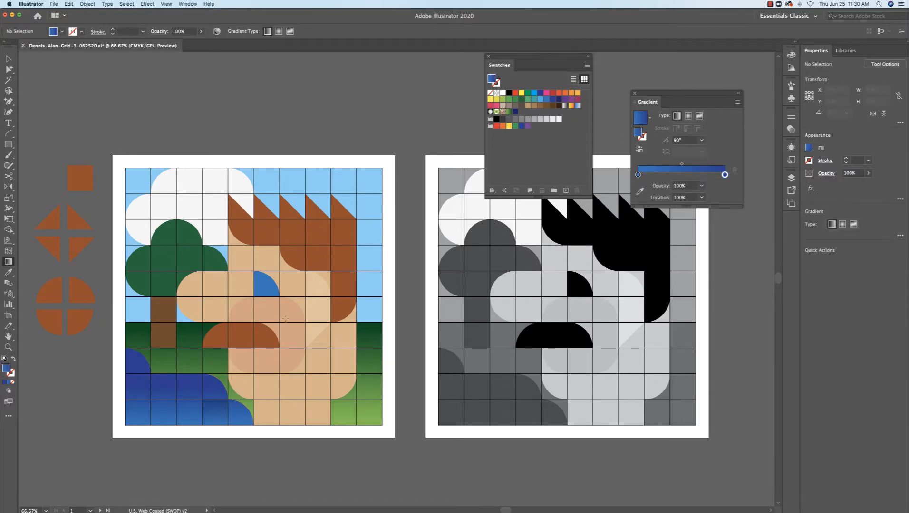
- Reselect all the water shapes, redraw their gradient vertically from the bottom up, and deselect them
{"action": "left_click", "coordinate": [217, 416]}
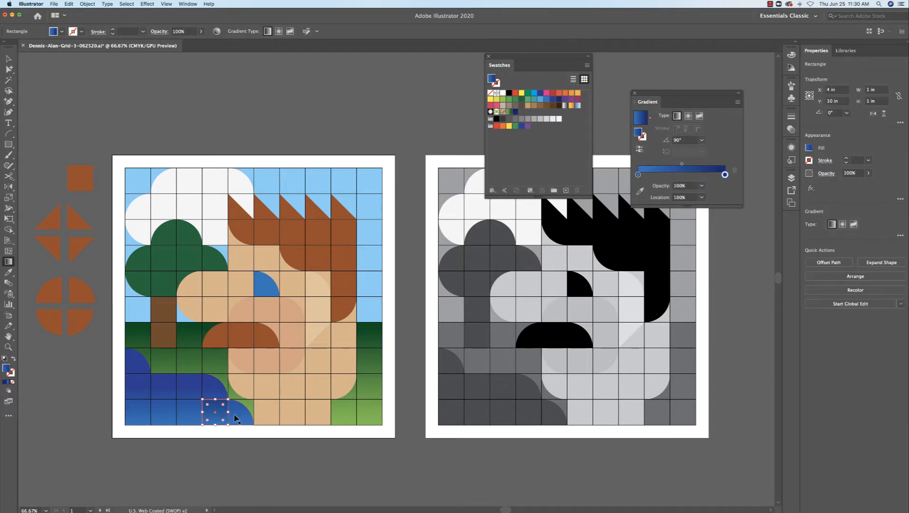
{"action": "left_click", "coordinate": [236, 418], "text": "shift"}
{"action": "left_click", "coordinate": [191, 398], "text": "shift"}
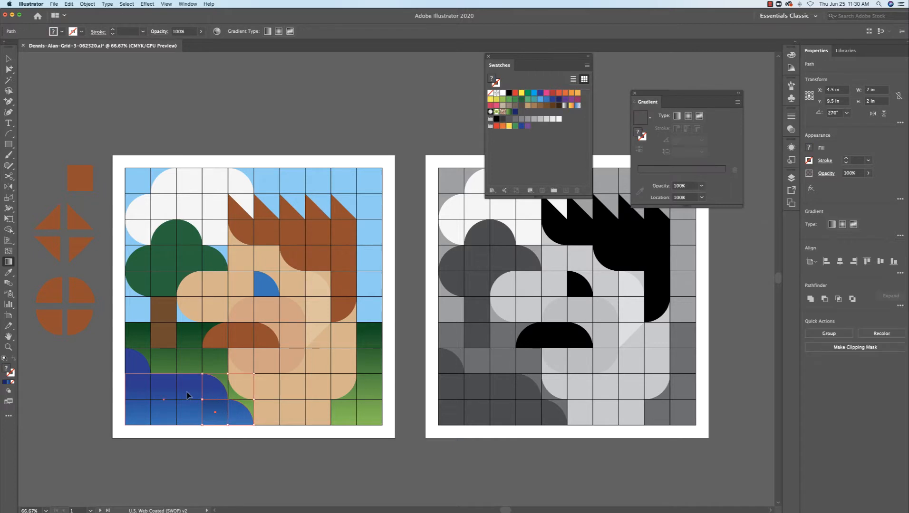
{"action": "left_click", "coordinate": [145, 378]}
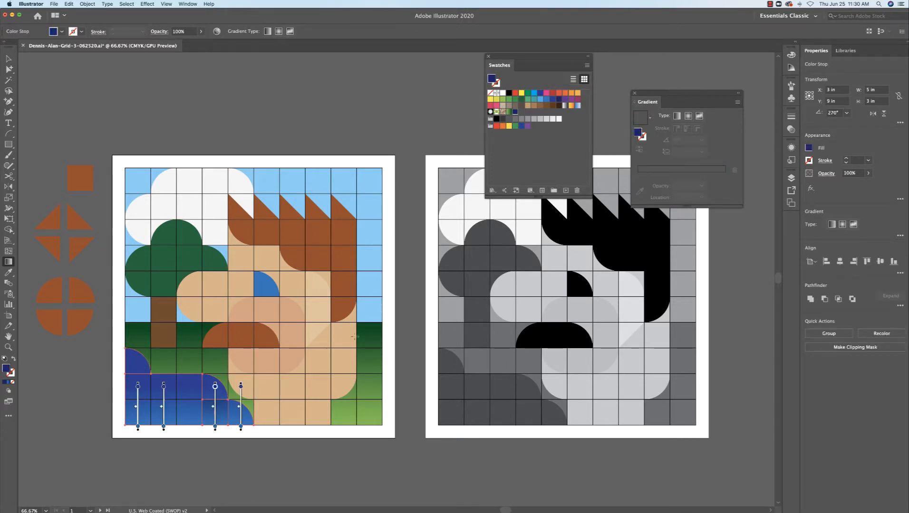
{"action": "left_click_drag", "start_coordinate": [192, 429], "coordinate": [189, 384]}
{"action": "left_click", "coordinate": [257, 446]}
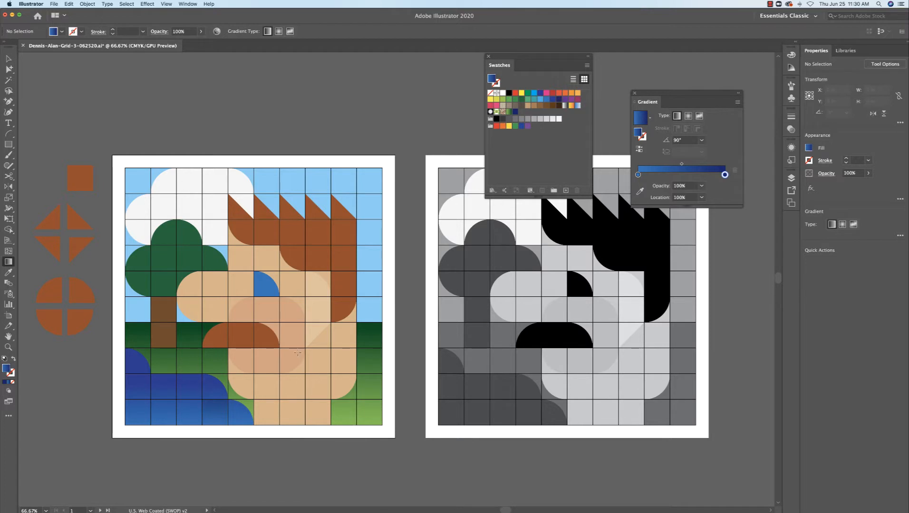
- Apply the blue gradient to the sky rectangle and draw it vertically at 90° from the horizon up to near the top edge
{"action": "left_click", "coordinate": [358, 316]}
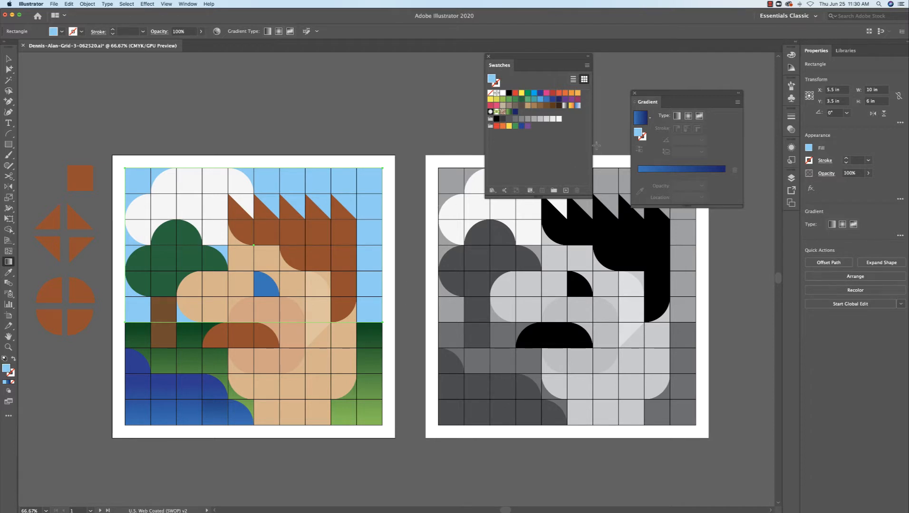
{"action": "left_click", "coordinate": [639, 118]}
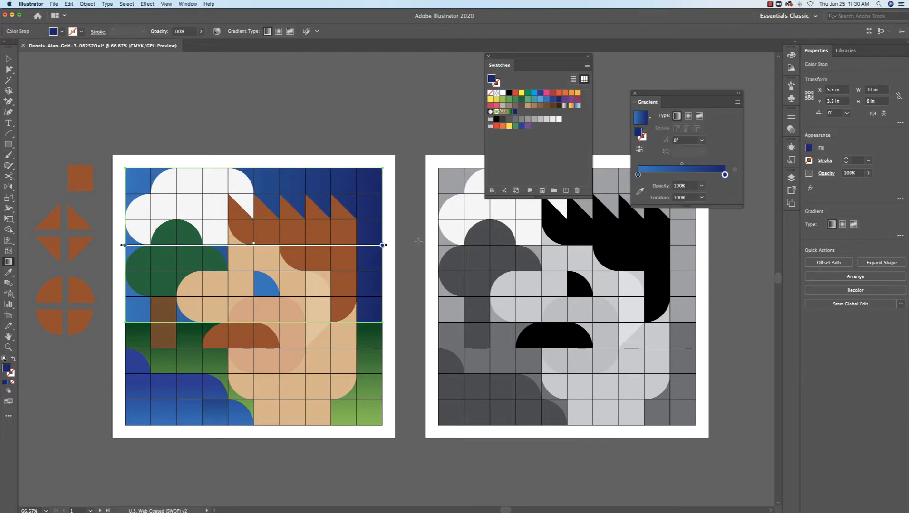
{"action": "left_click_drag", "start_coordinate": [374, 320], "coordinate": [374, 175]}
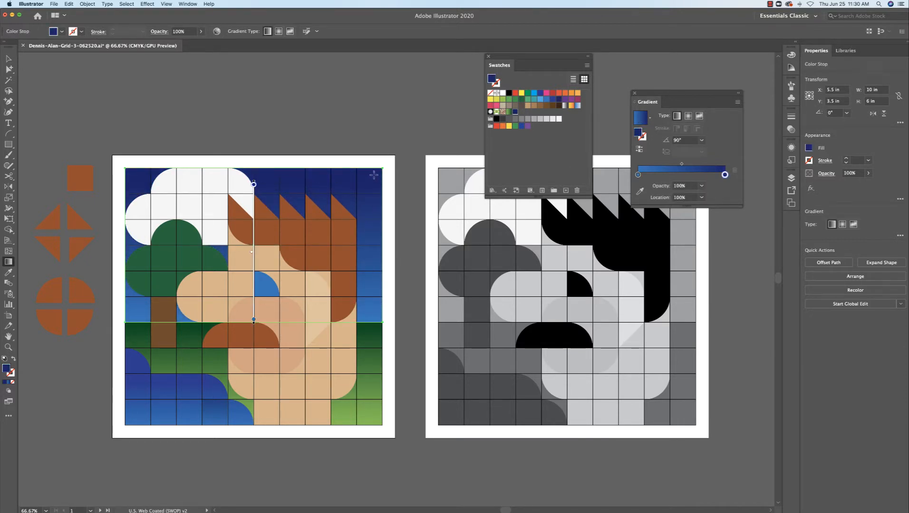
- Recolor the sky gradient from existing swatches: bright cyan for the upper end stop and a lighter blue for the horizon stop
{"action": "double_click", "coordinate": [724, 175]}
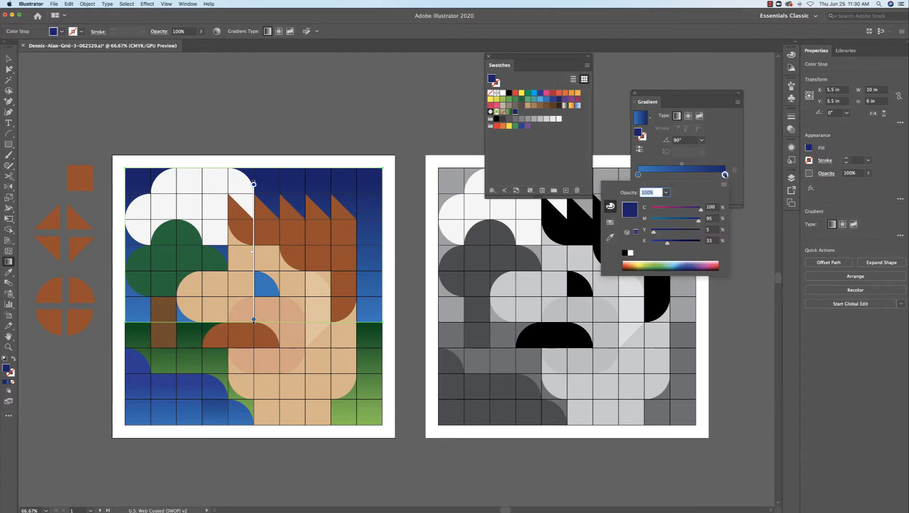
{"action": "left_click", "coordinate": [609, 223]}
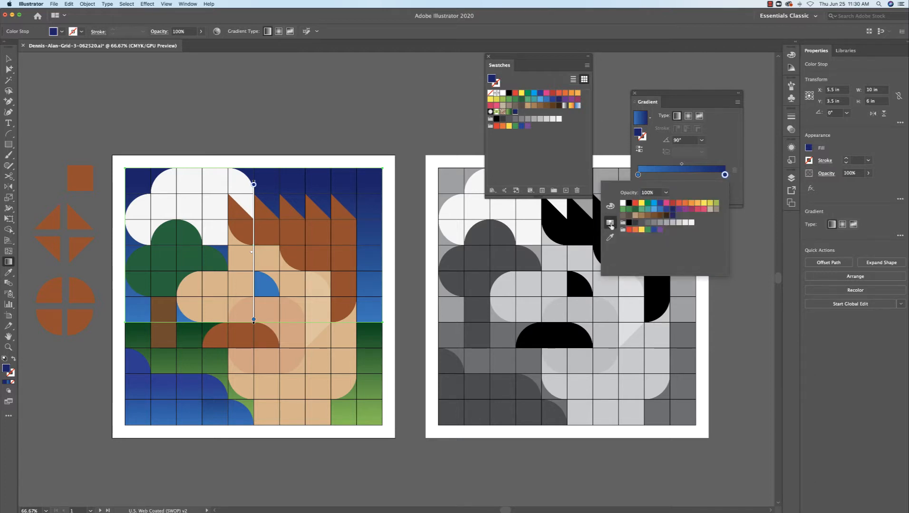
{"action": "left_click", "coordinate": [654, 204]}
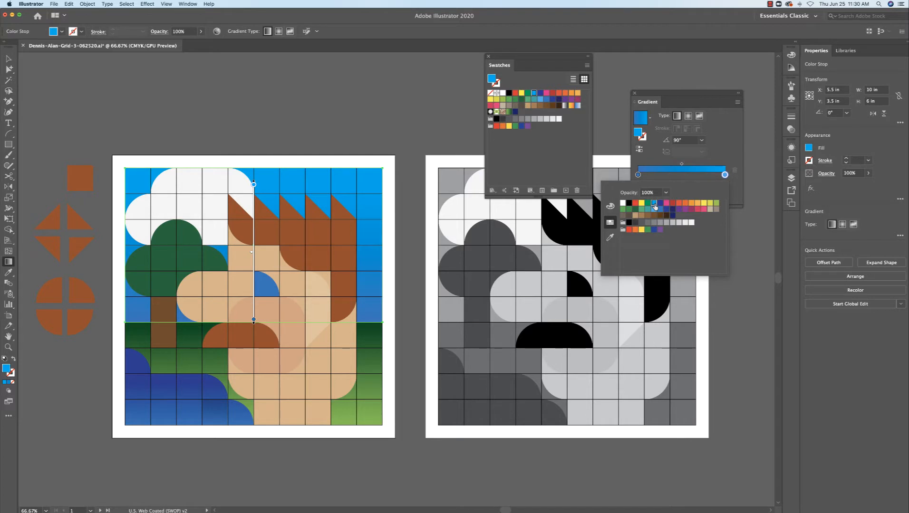
{"action": "double_click", "coordinate": [637, 175]}
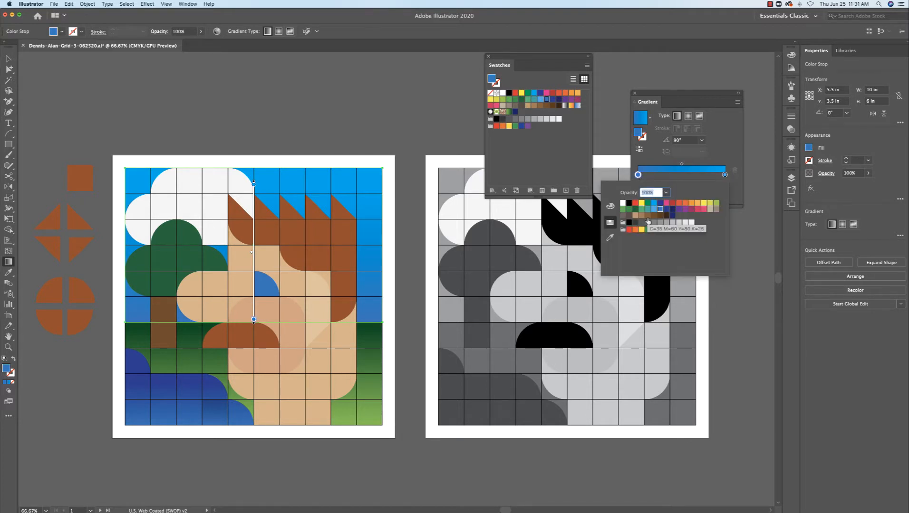
{"action": "left_click", "coordinate": [654, 210]}
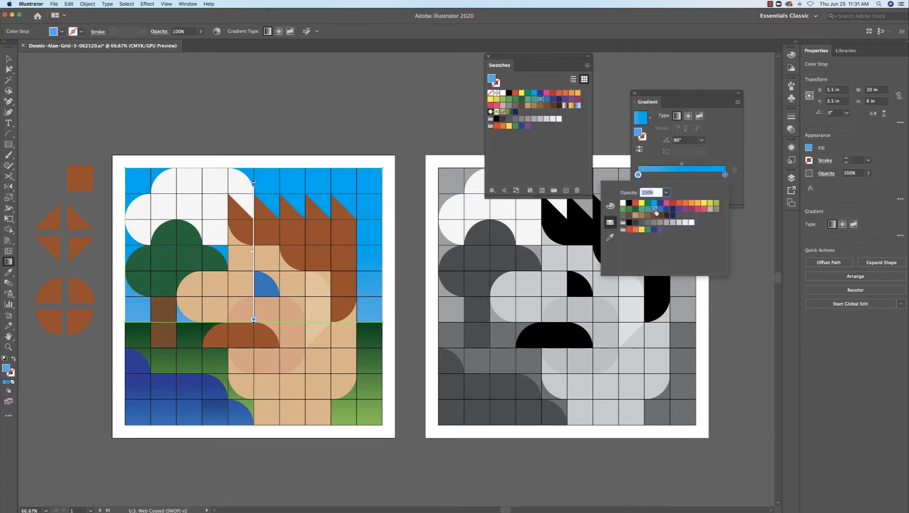
- Mix the sky gradient's horizon stop into a pale lilac with C=16, M=35, Y=0, K=0
{"action": "double_click", "coordinate": [638, 175]}
{"action": "left_click", "coordinate": [610, 206]}
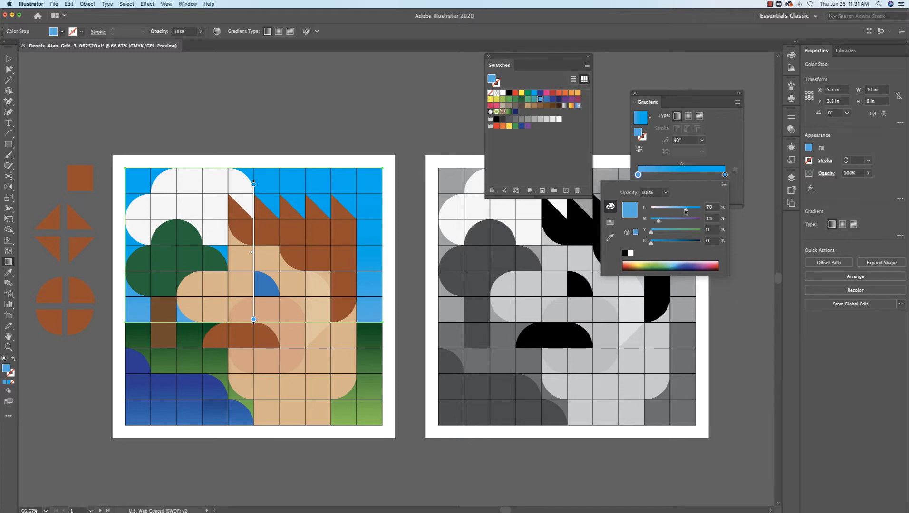
{"action": "left_click_drag", "start_coordinate": [685, 210], "coordinate": [680, 211]}
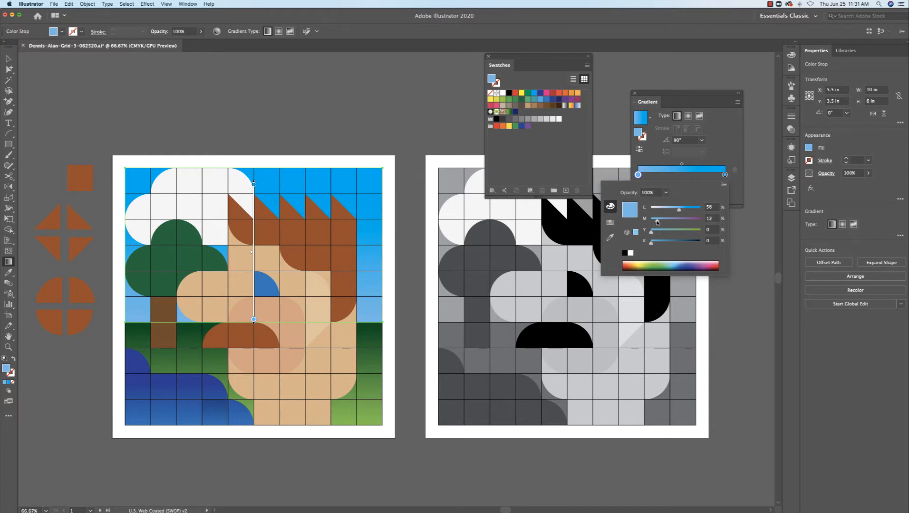
{"action": "left_click_drag", "start_coordinate": [656, 221], "coordinate": [661, 220]}
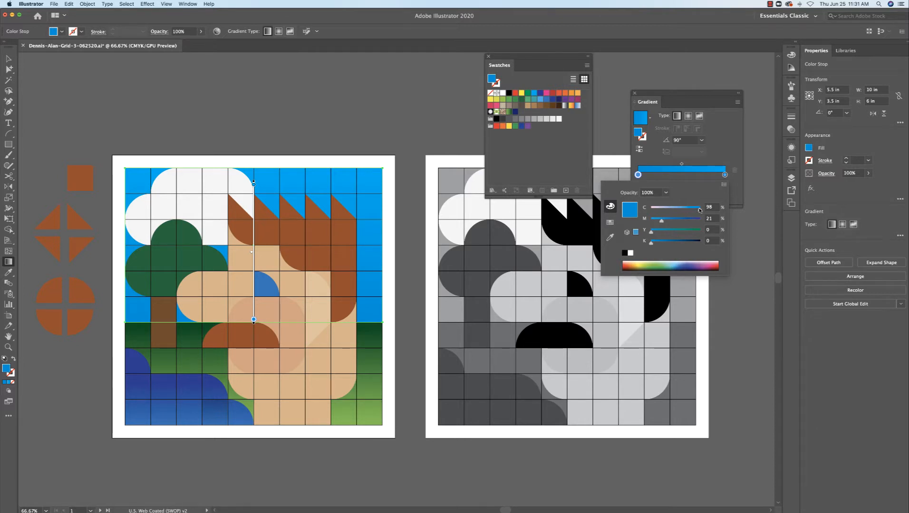
{"action": "left_click_drag", "start_coordinate": [700, 209], "coordinate": [665, 213]}
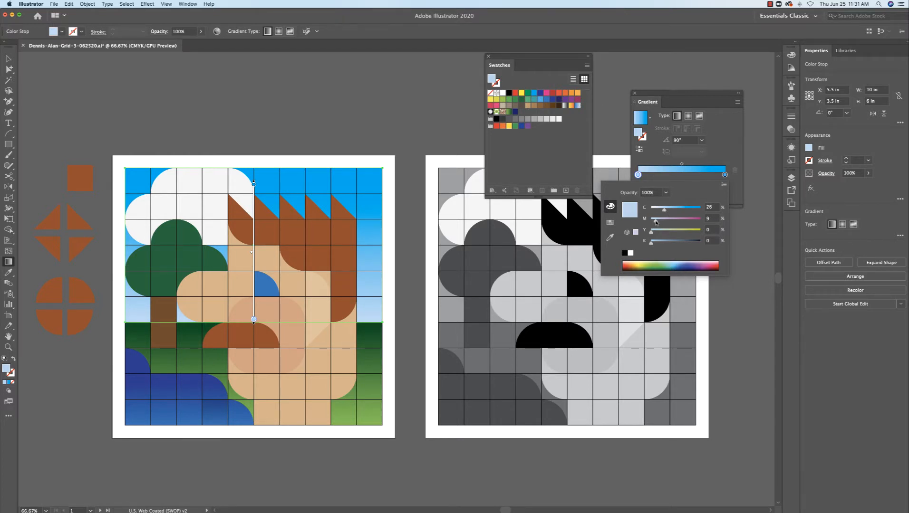
{"action": "mouse_move", "coordinate": [655, 221]}
{"action": "left_mouse_down"}
{"action": "mouse_move", "coordinate": [676, 221]}
{"action": "mouse_move", "coordinate": [658, 211]}
{"action": "left_mouse_up"}
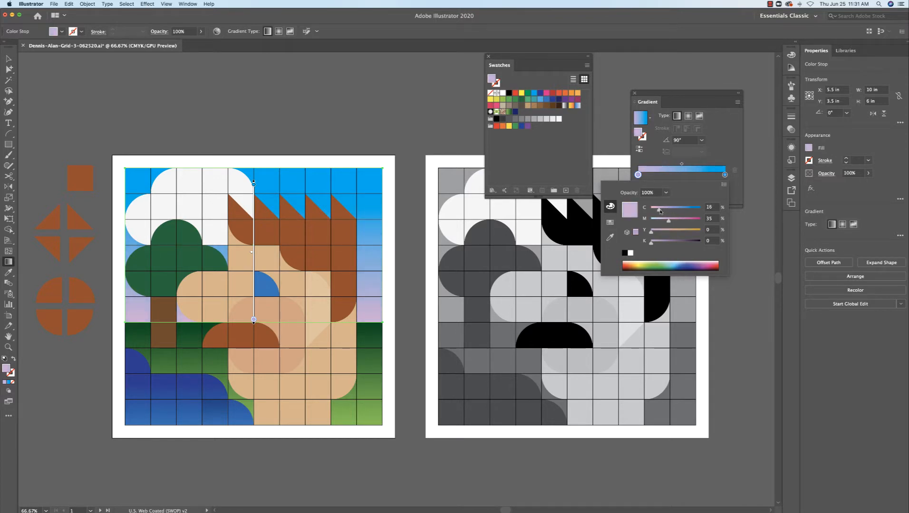
{"action": "left_click", "coordinate": [712, 160]}
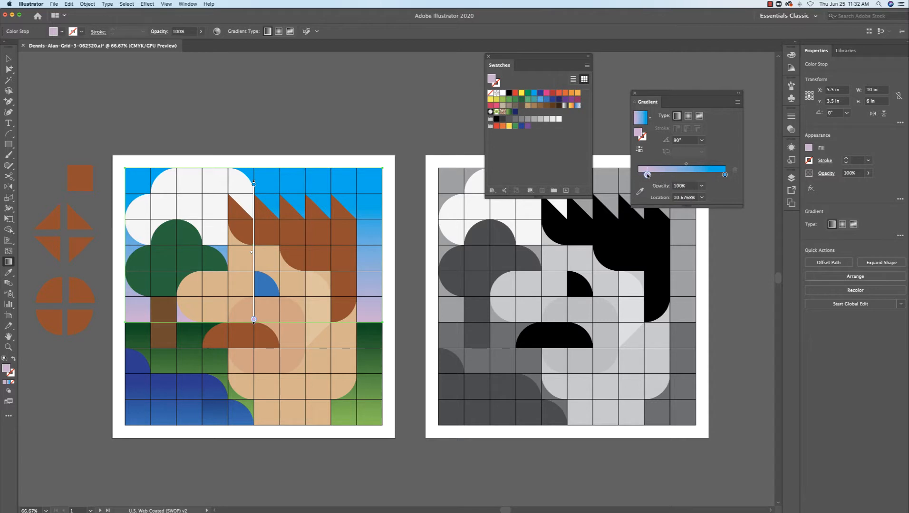
- Move the lilac stop to about 23% and add a cyan stop at about 63%, discarding the extra stop added beyond it
{"action": "left_click", "coordinate": [657, 176]}
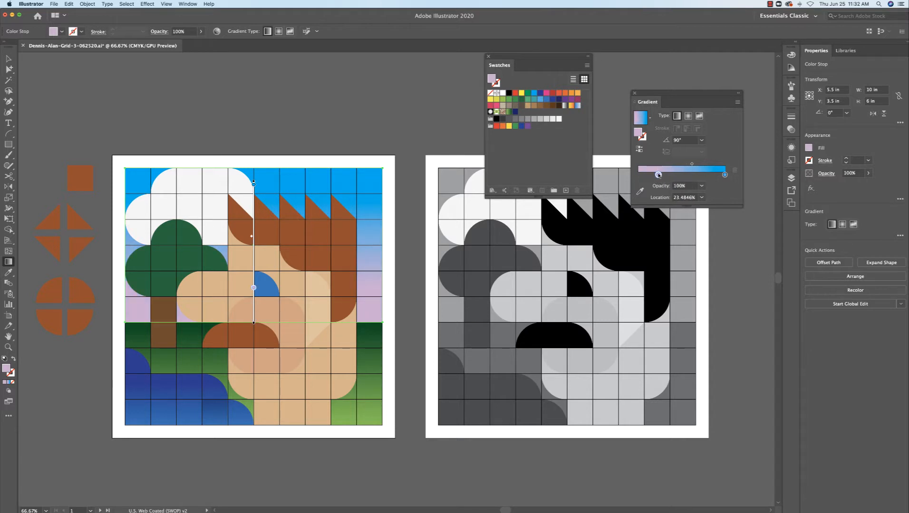
{"action": "left_click", "coordinate": [701, 175]}
{"action": "left_click_drag", "start_coordinate": [702, 175], "coordinate": [691, 176]}
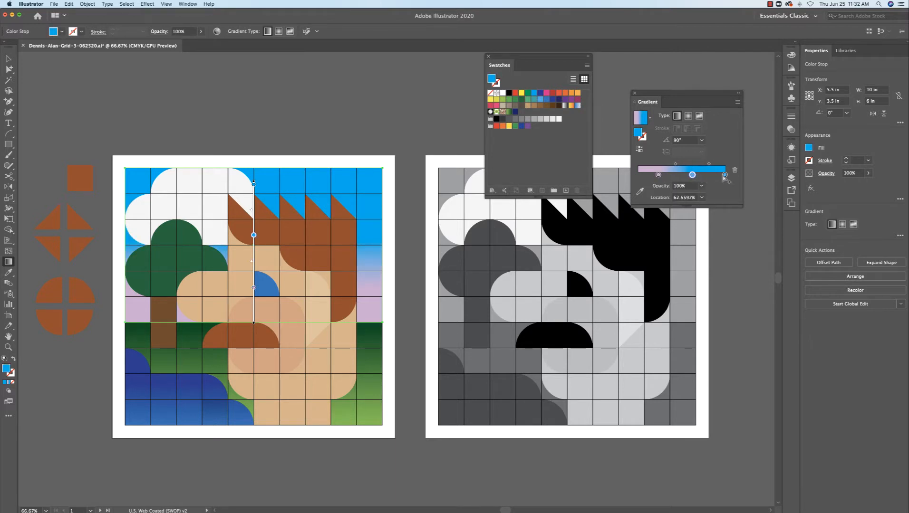
{"action": "left_click", "coordinate": [711, 175]}
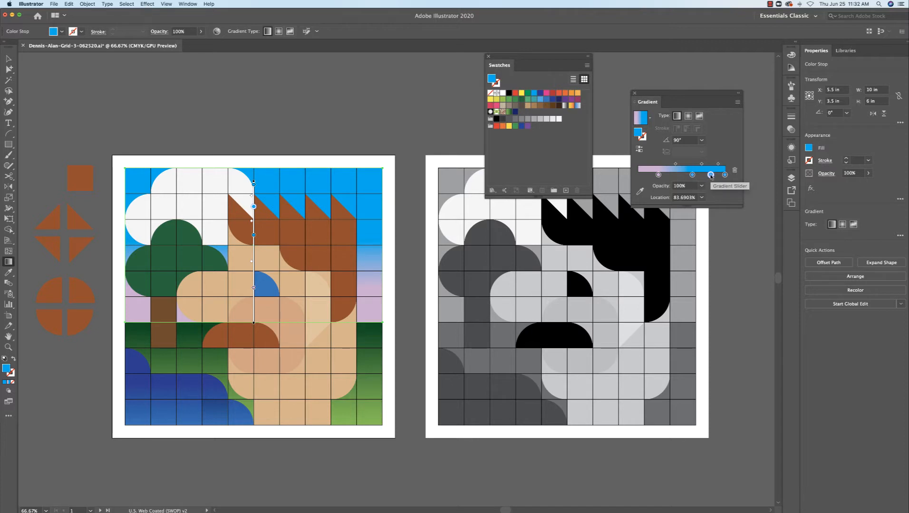
{"action": "left_click_drag", "start_coordinate": [710, 176], "coordinate": [709, 242]}
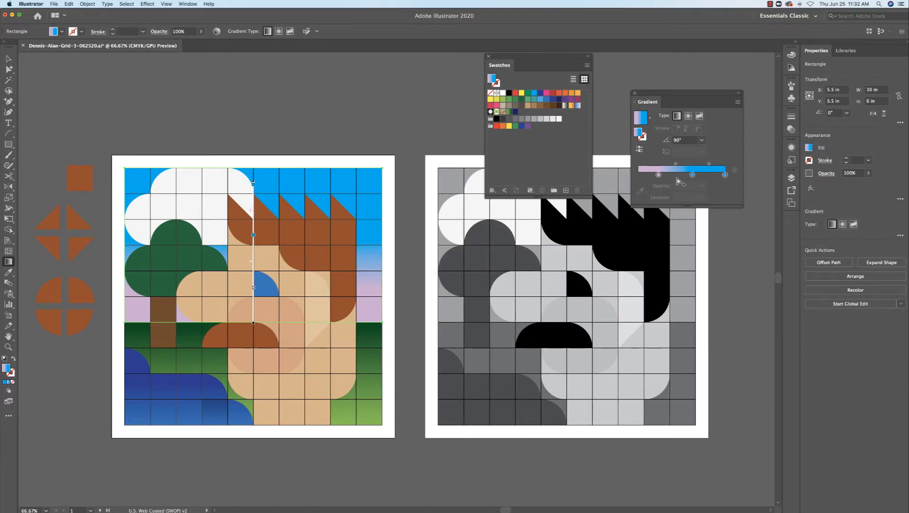
- Darken the sky gradient's 100% end stop to a deep blue with C=100, M=48, Y=0, K=32
{"action": "double_click", "coordinate": [725, 175]}
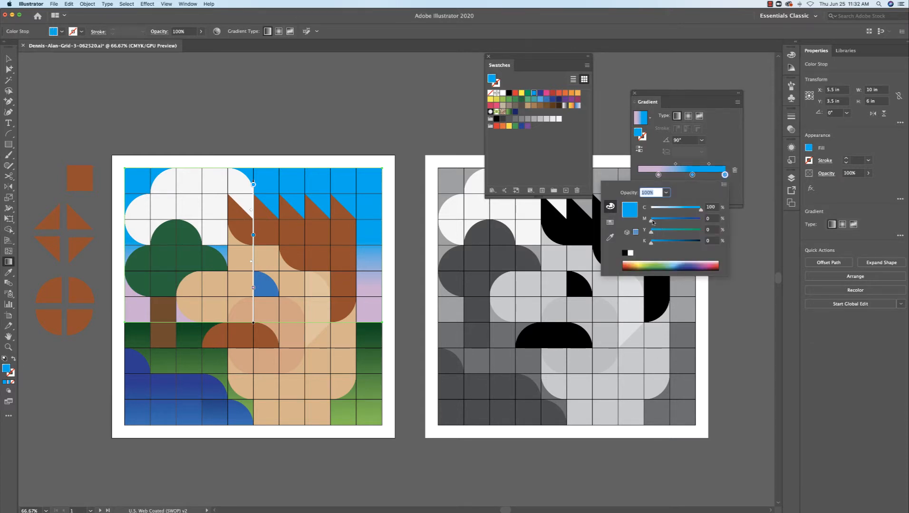
{"action": "left_click_drag", "start_coordinate": [652, 221], "coordinate": [660, 242]}
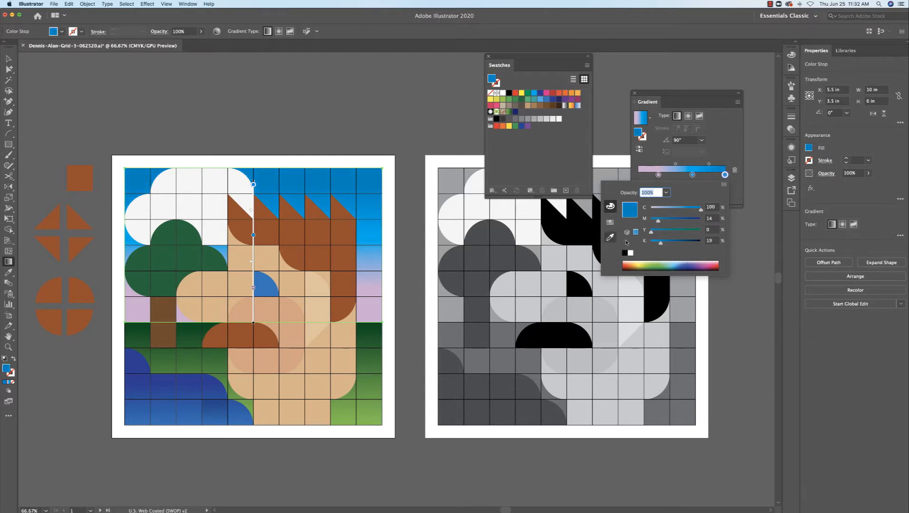
{"action": "left_click_drag", "start_coordinate": [659, 222], "coordinate": [667, 243]}
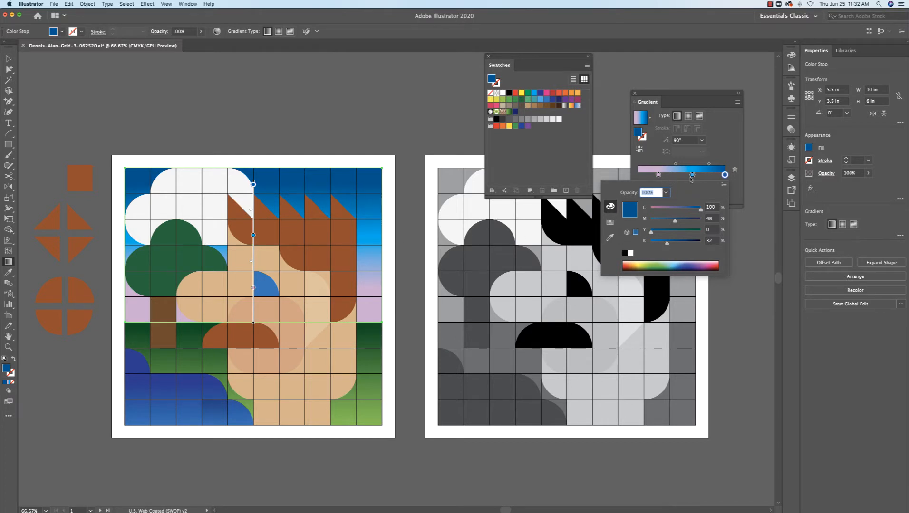
{"action": "left_click", "coordinate": [658, 177]}
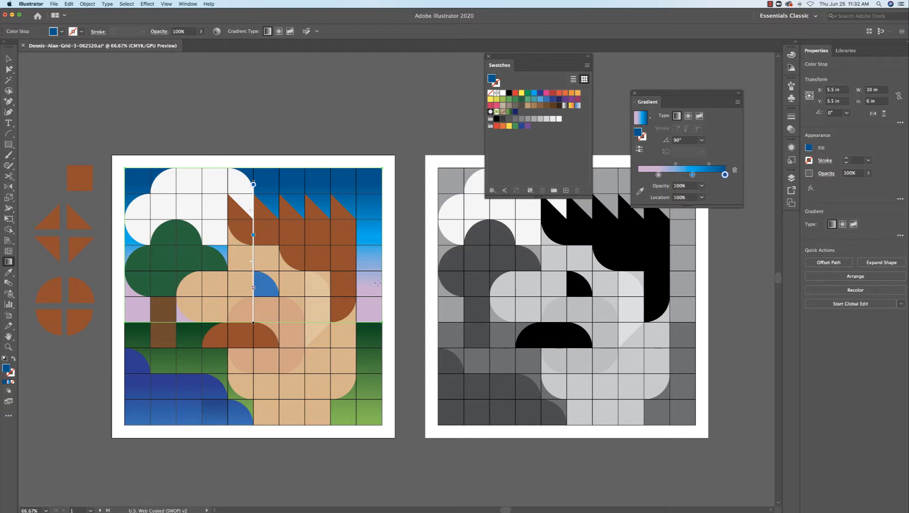
- Duplicate the lilac stop to location 0% and deepen the original stop to C=23.31, M=51, Y=0, K=0
{"action": "left_click", "coordinate": [659, 176]}
{"action": "left_click_drag", "start_coordinate": [658, 176], "coordinate": [637, 176]}
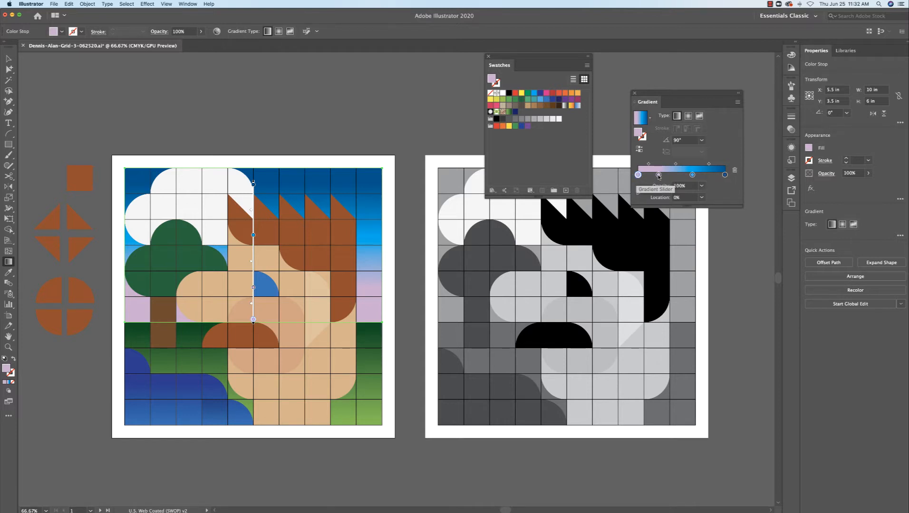
{"action": "double_click", "coordinate": [658, 174]}
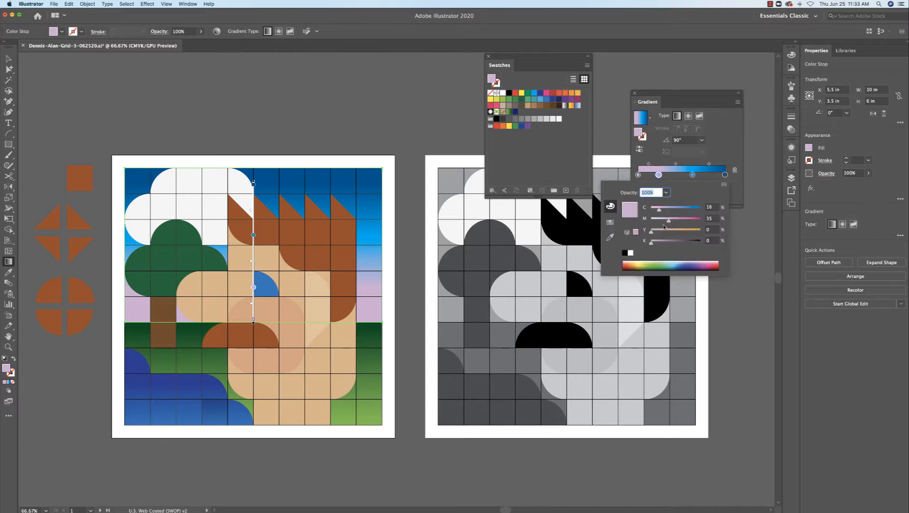
{"action": "left_click_drag", "start_coordinate": [668, 221], "coordinate": [675, 220]}
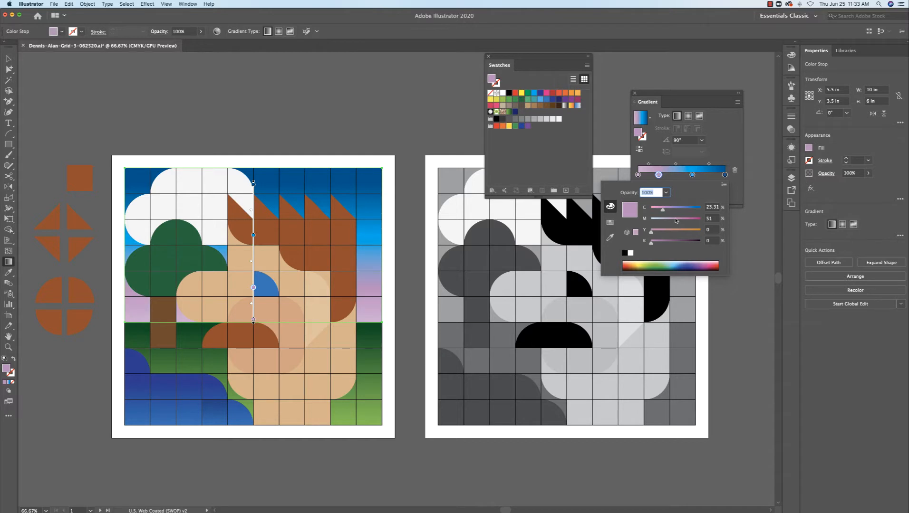
- Set the sky gradient's 0% stop to orange C=0, M=47, Y=69, K=0 and save the gradient as a swatch
{"action": "left_click", "coordinate": [637, 175]}
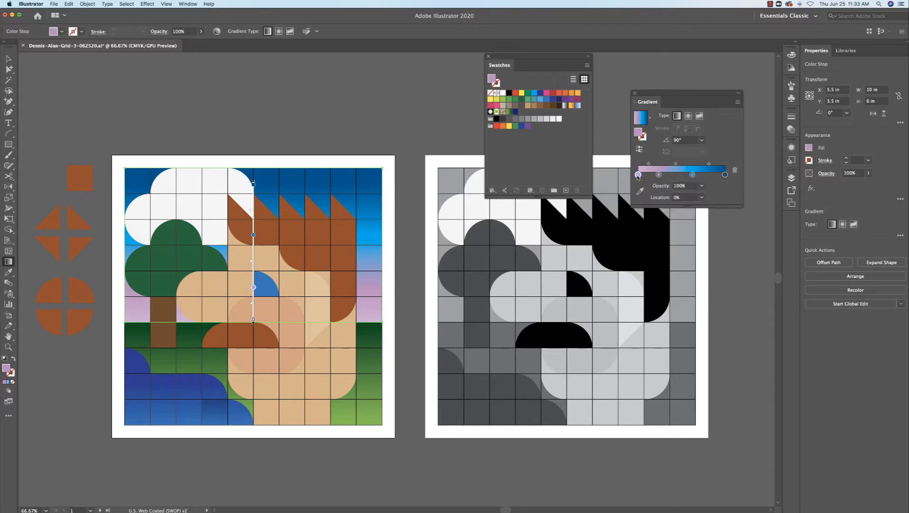
{"action": "double_click", "coordinate": [638, 175]}
{"action": "left_click_drag", "start_coordinate": [650, 232], "coordinate": [631, 209]}
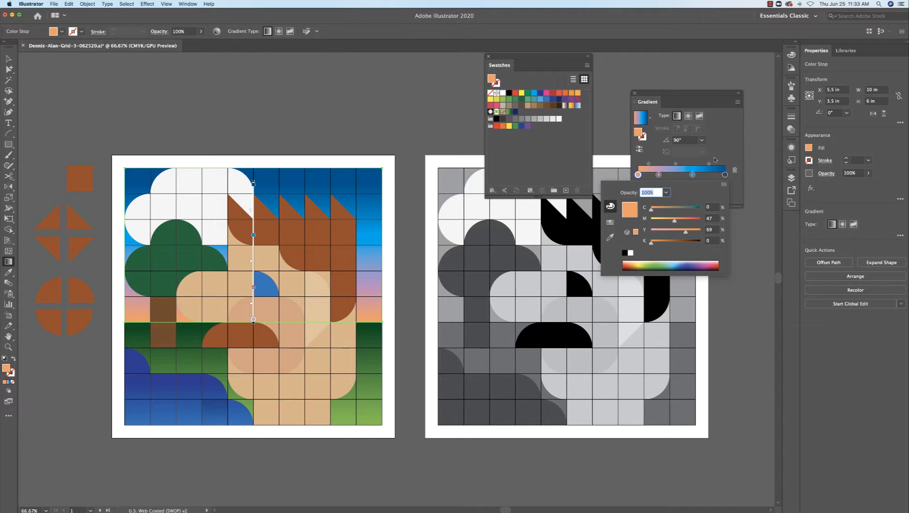
{"action": "left_click", "coordinate": [726, 145]}
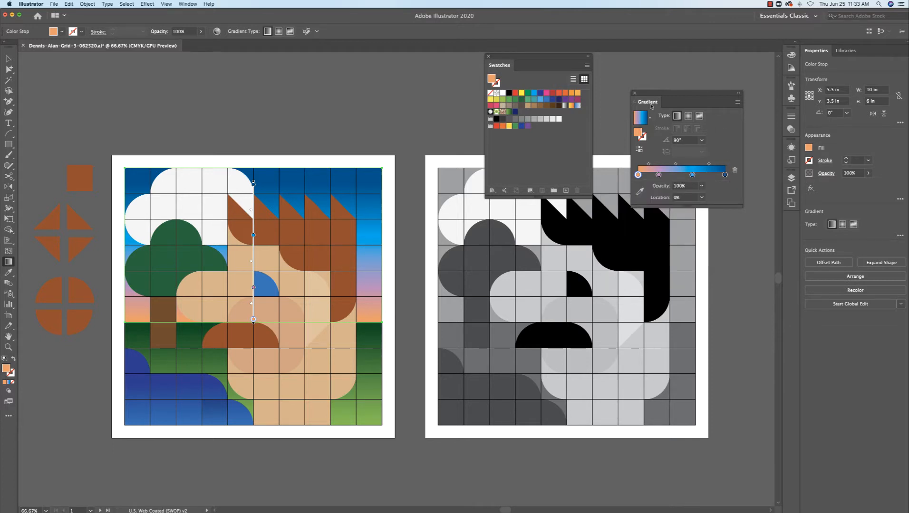
{"action": "left_click_drag", "start_coordinate": [640, 120], "coordinate": [523, 114]}
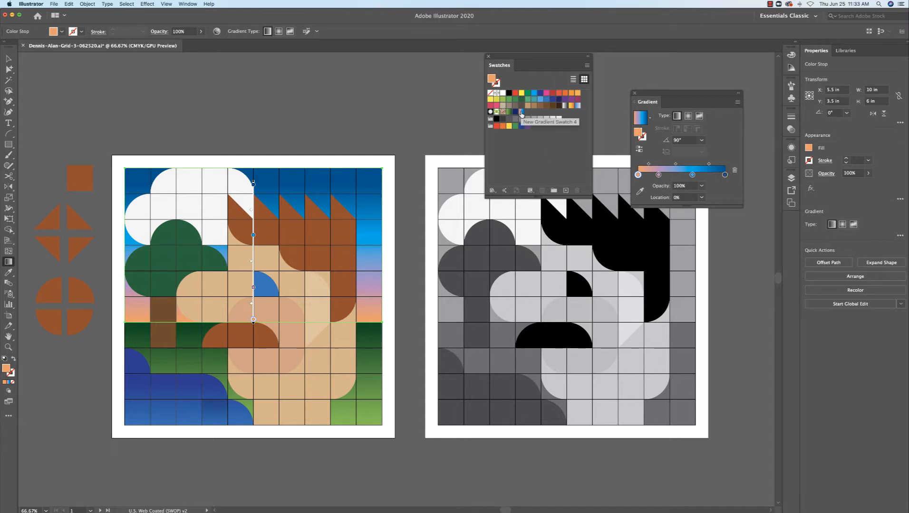
{"action": "left_click", "coordinate": [586, 65]}
{"action": "left_click", "coordinate": [599, 68]}
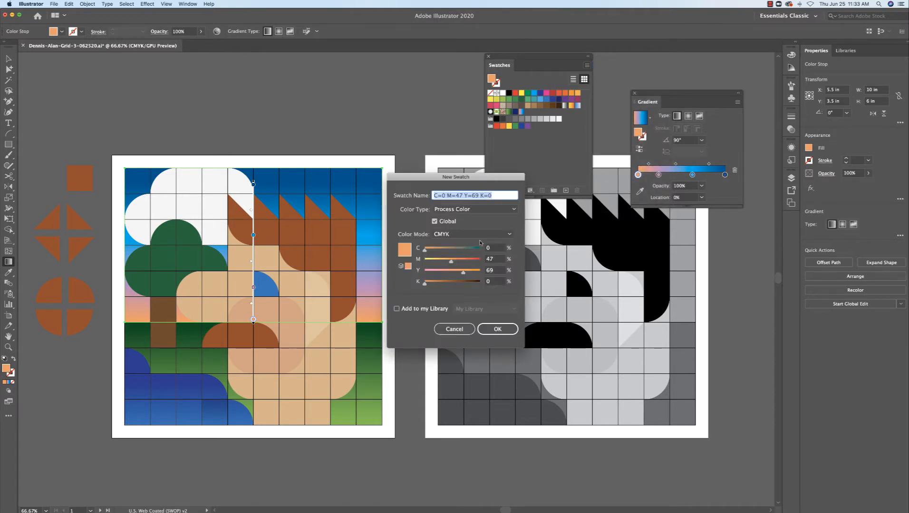
{"action": "left_click", "coordinate": [454, 329]}
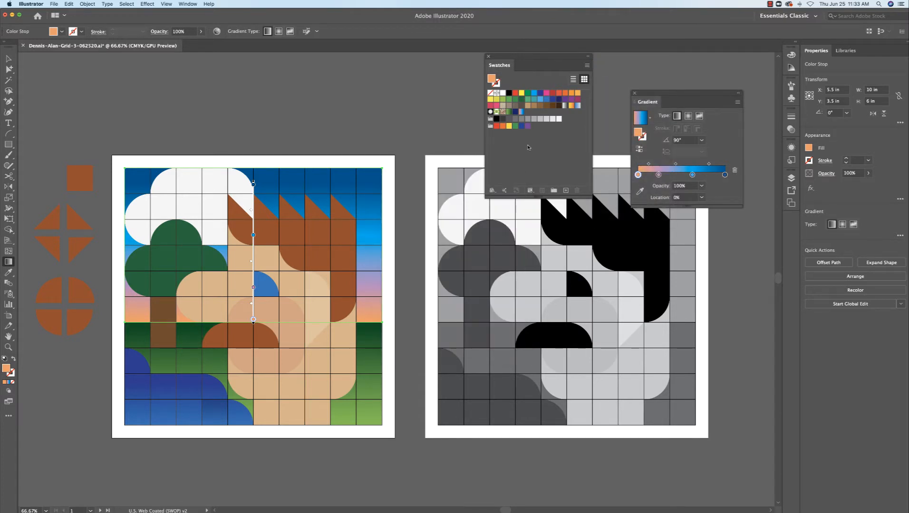
- Deselect the sky rectangle and rename the new gradient swatch "Blue Sunset"
{"action": "left_click", "coordinate": [369, 126]}
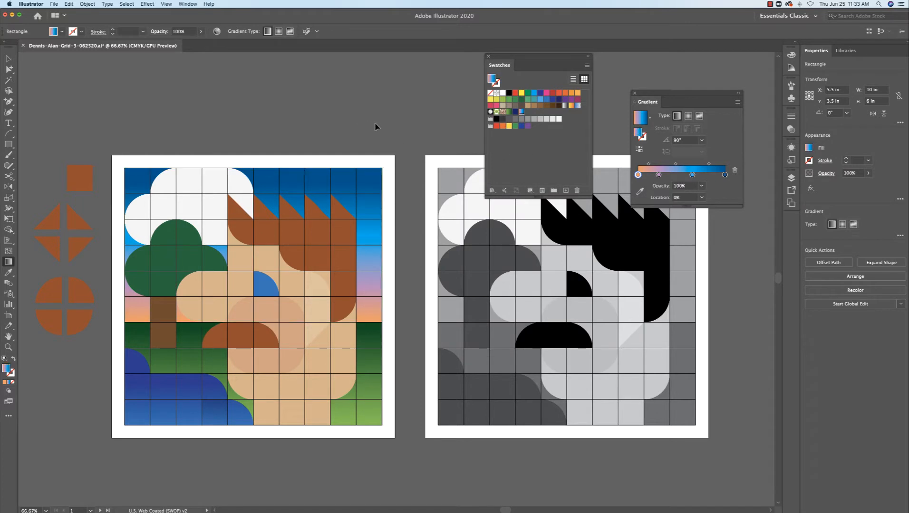
{"action": "double_click", "coordinate": [521, 113]}
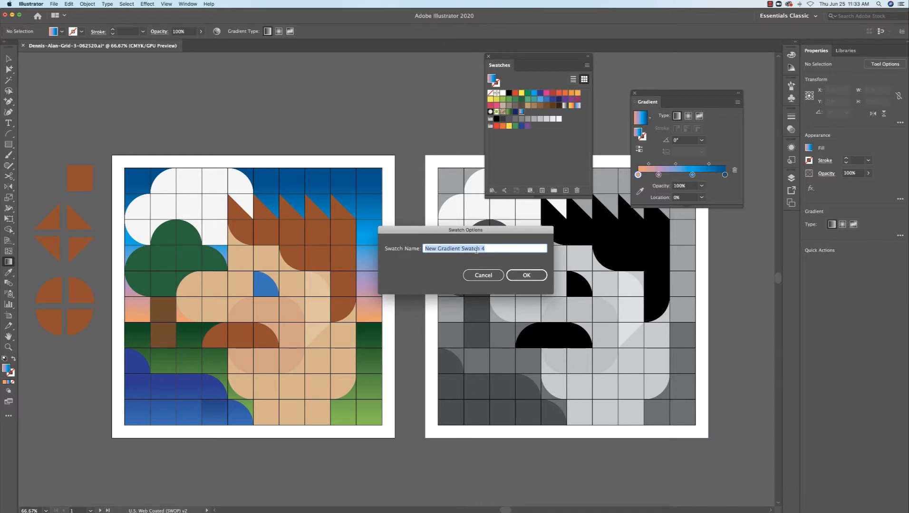
{"action": "type", "text": "Blue Sunset"}
{"action": "left_click", "coordinate": [523, 274]}
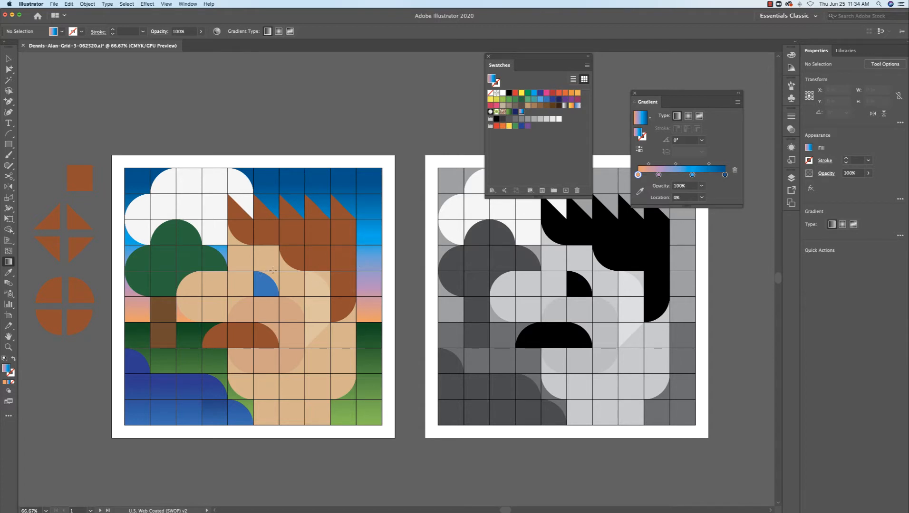
- Copy the sky's gradient onto the blue quarter-circle eye with the Eyedropper and make it a radial gradient
{"action": "left_click", "coordinate": [266, 287]}
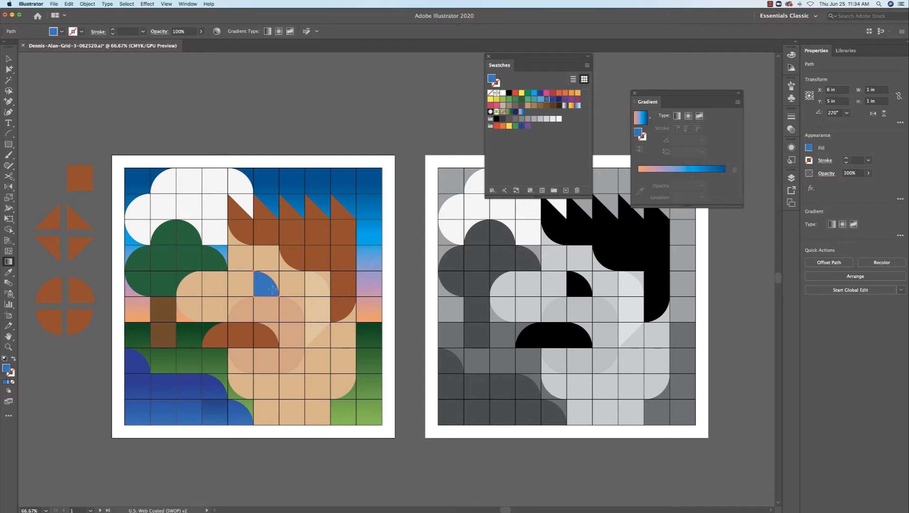
{"action": "key", "text": "i"}
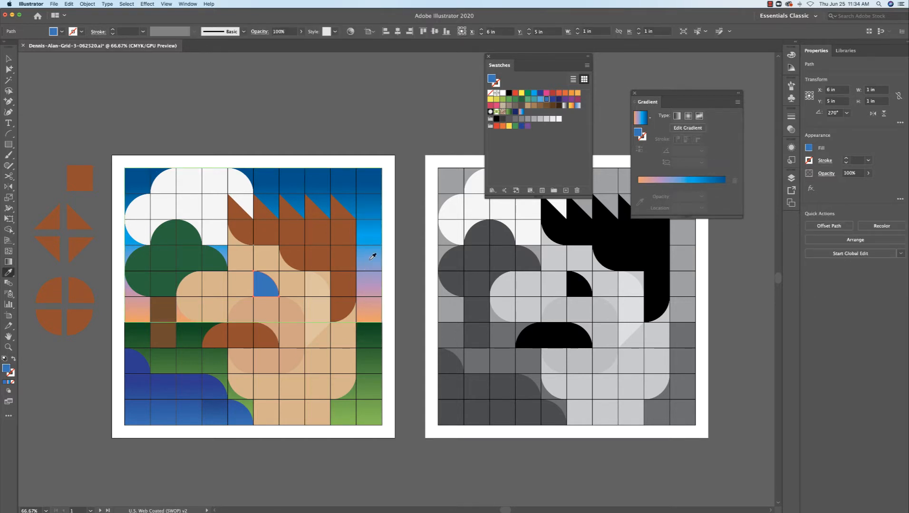
{"action": "left_click", "coordinate": [372, 256]}
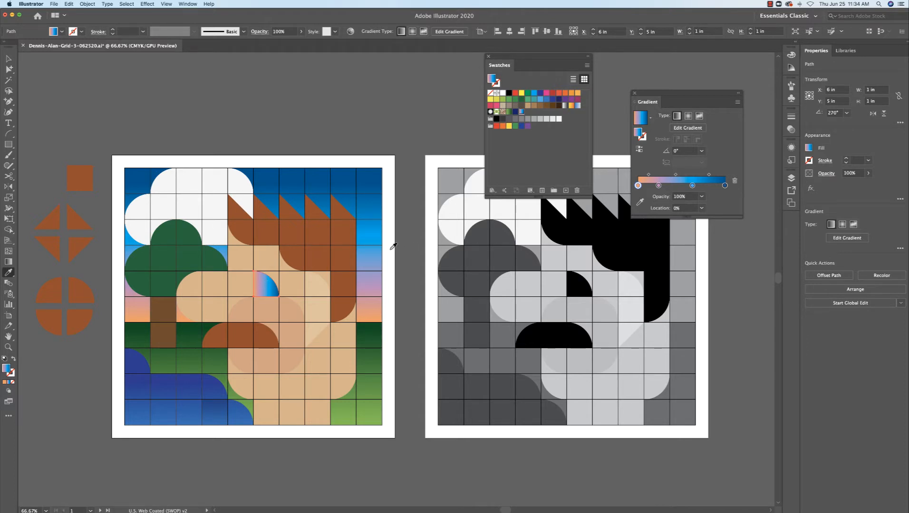
{"action": "left_click", "coordinate": [687, 116]}
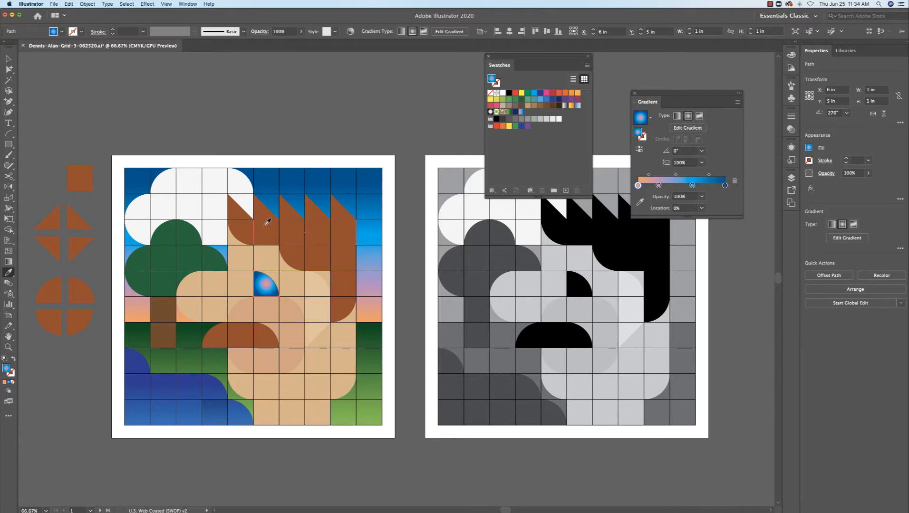
- Redraw the eye's radial gradient with the Gradient tool from the quarter-circle's square corner toward its curved edge, at about 46°
{"action": "left_click_drag", "start_coordinate": [244, 258], "coordinate": [355, 197]}
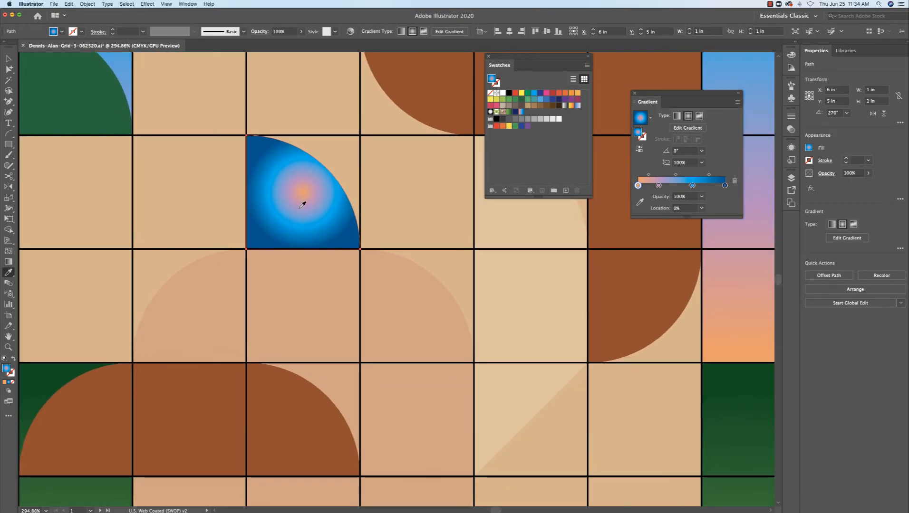
{"action": "key", "text": "g"}
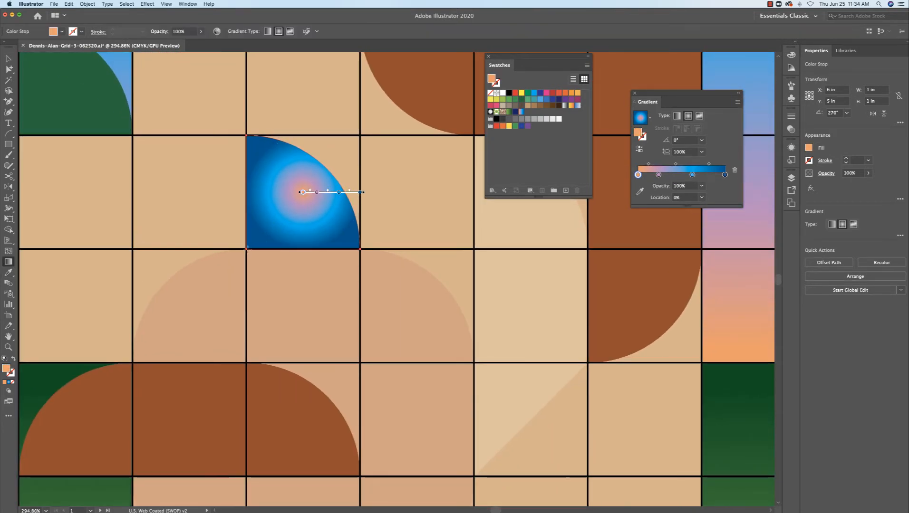
{"action": "left_click_drag", "start_coordinate": [247, 248], "coordinate": [322, 179]}
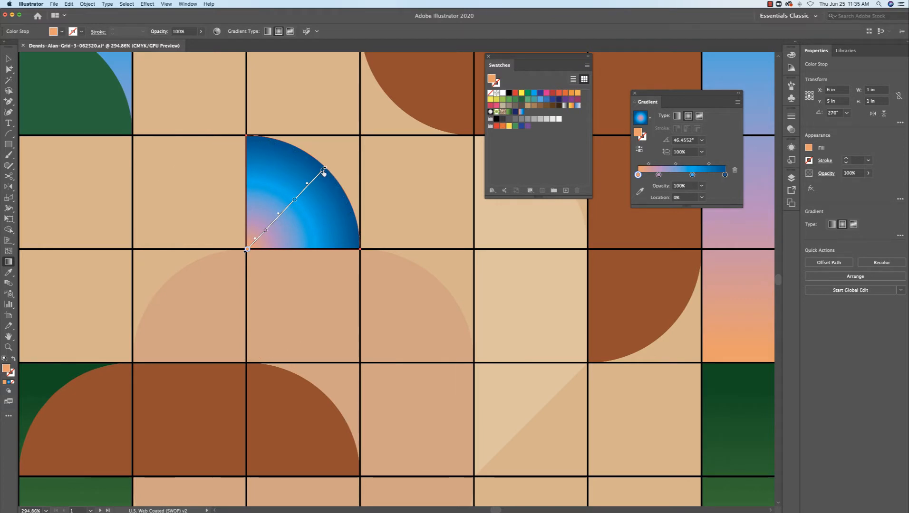
- Set the outermost stop of the eye's gradient to black (C=0, M=0, Y=0, K=100)
{"action": "left_click", "coordinate": [324, 170]}
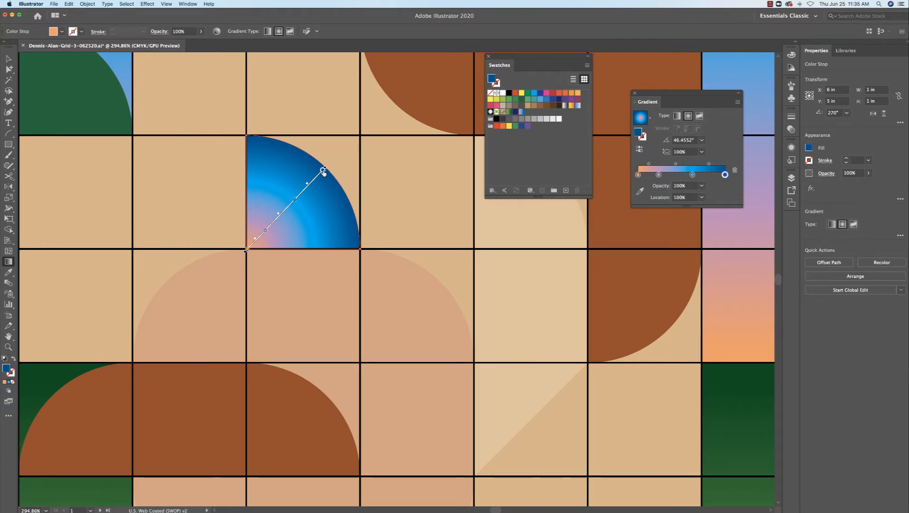
{"action": "double_click", "coordinate": [322, 171]}
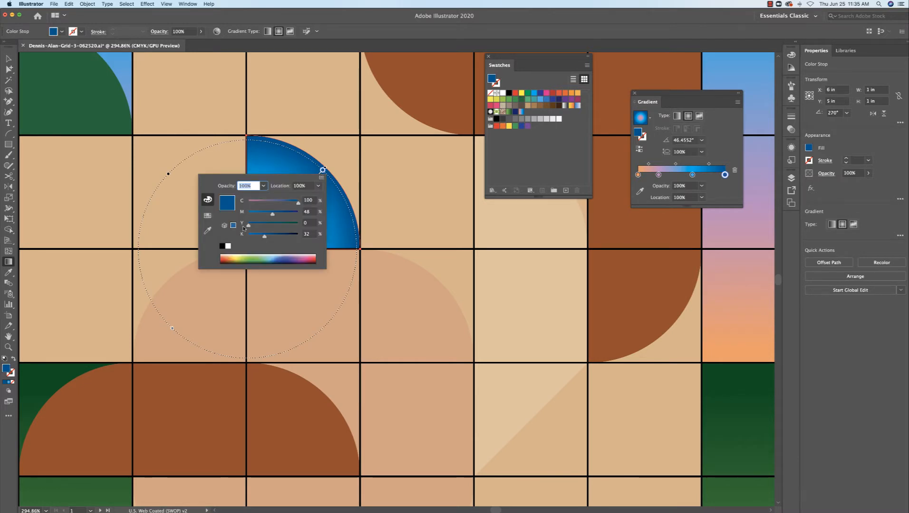
{"action": "left_click", "coordinate": [222, 246]}
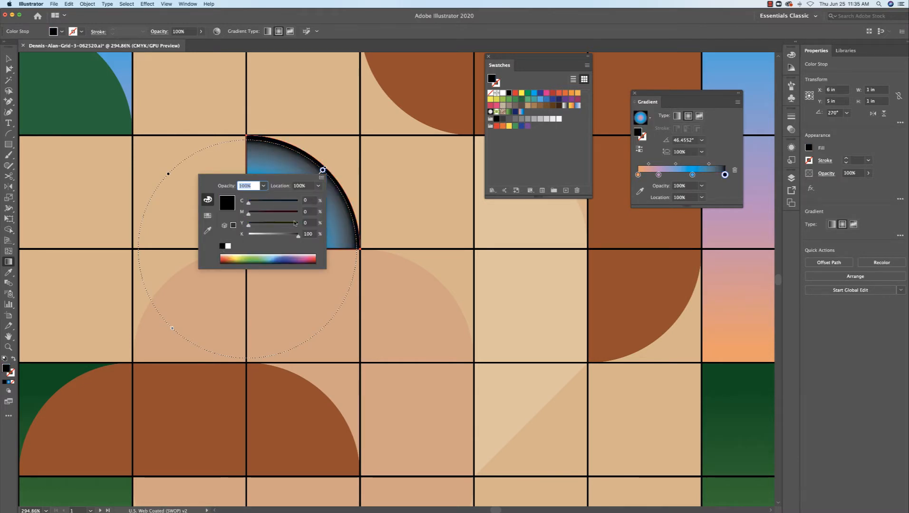
{"action": "left_click", "coordinate": [323, 170]}
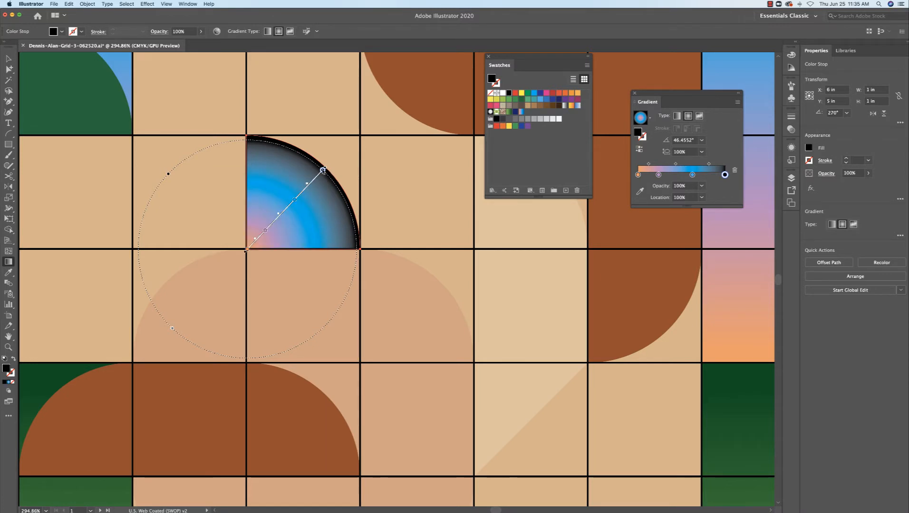
- Recolor the eye gradient's light blue stop with the white swatch and move it to about 99.5%, right beside the black outer stop
{"action": "double_click", "coordinate": [295, 202]}
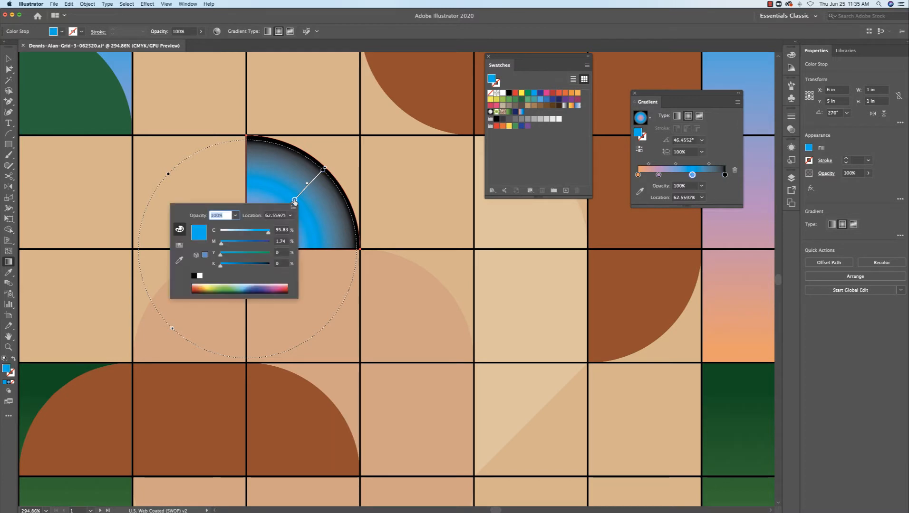
{"action": "left_click", "coordinate": [180, 245]}
{"action": "left_click", "coordinate": [192, 226]}
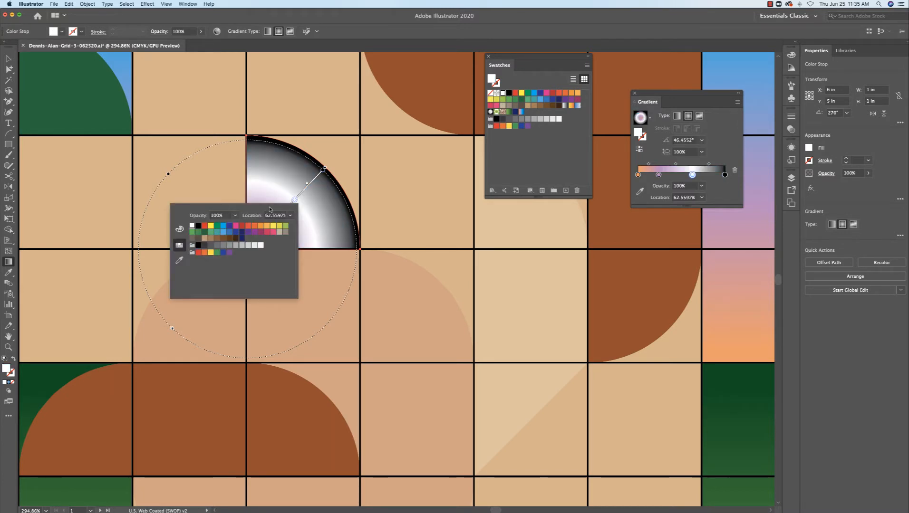
{"action": "left_click", "coordinate": [295, 201]}
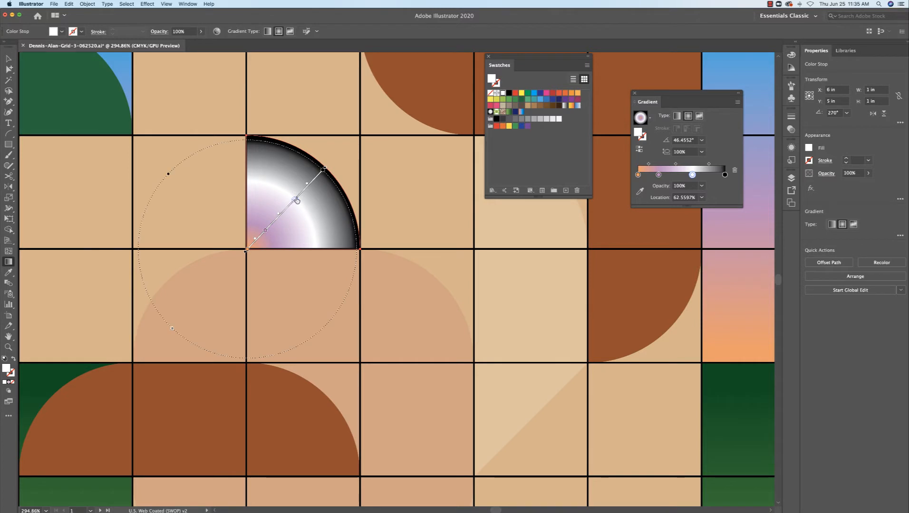
{"action": "left_click_drag", "start_coordinate": [294, 202], "coordinate": [324, 170]}
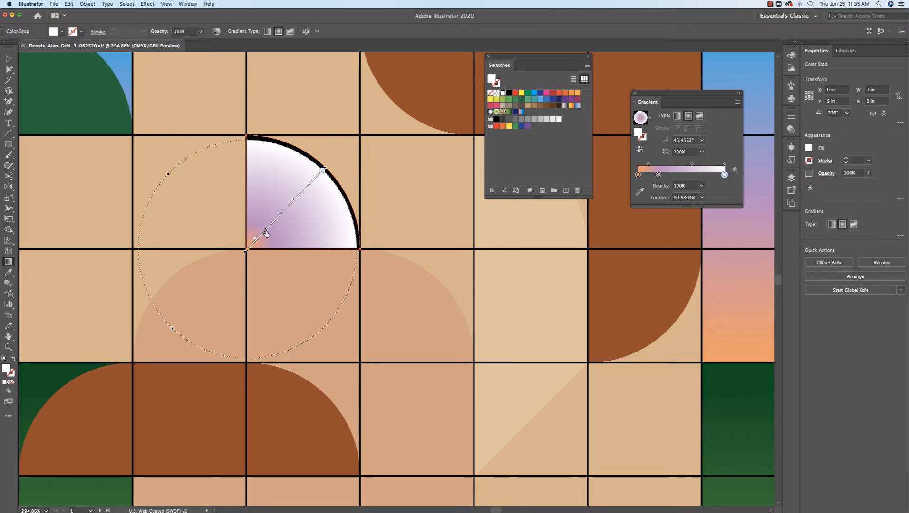
- Move the eye gradient's lilac stop outward to about 65% and recolor it with the bright blue swatch
{"action": "left_click_drag", "start_coordinate": [266, 233], "coordinate": [298, 201]}
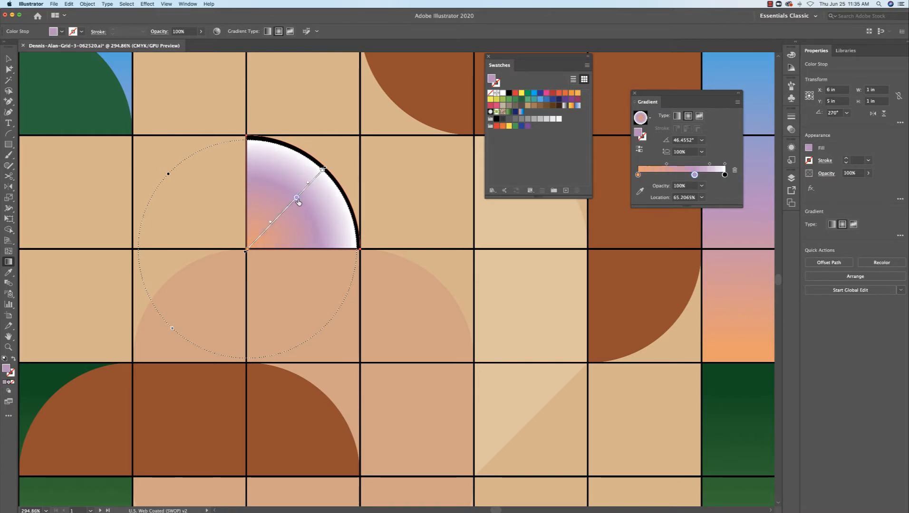
{"action": "double_click", "coordinate": [296, 199]}
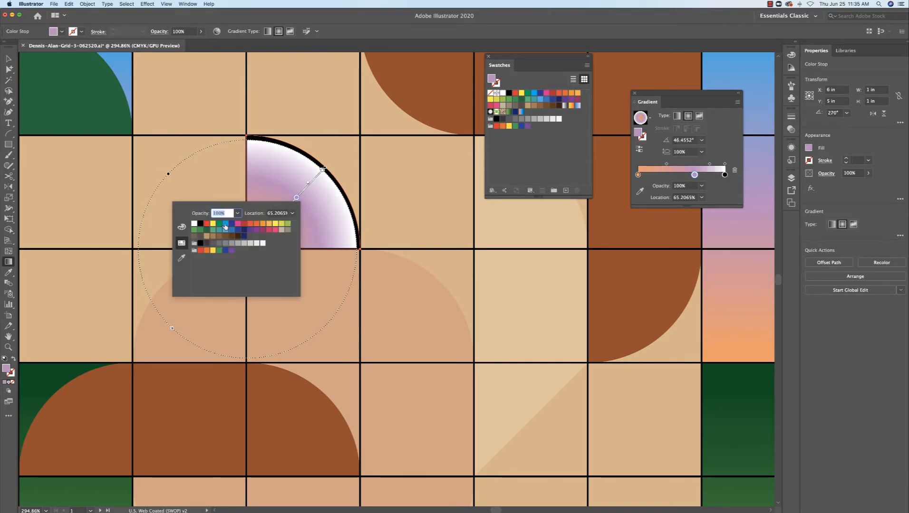
{"action": "left_click", "coordinate": [226, 225]}
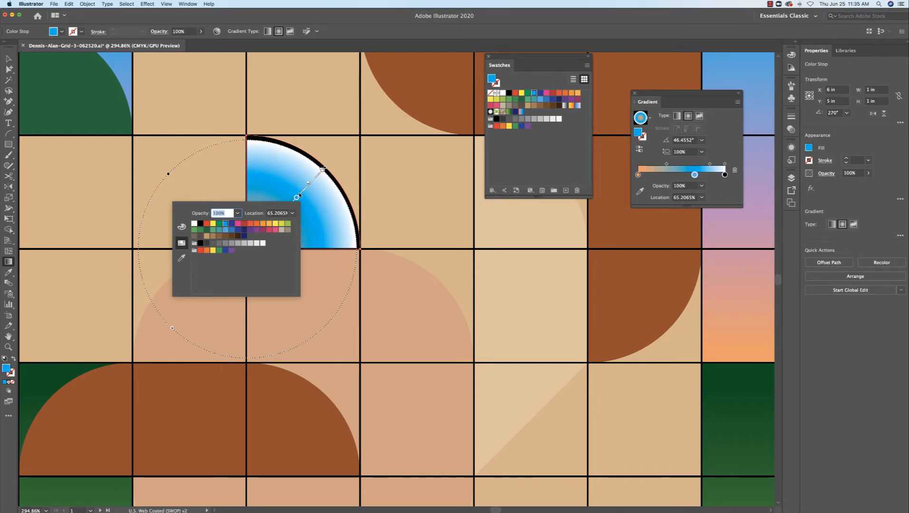
{"action": "left_click", "coordinate": [308, 185]}
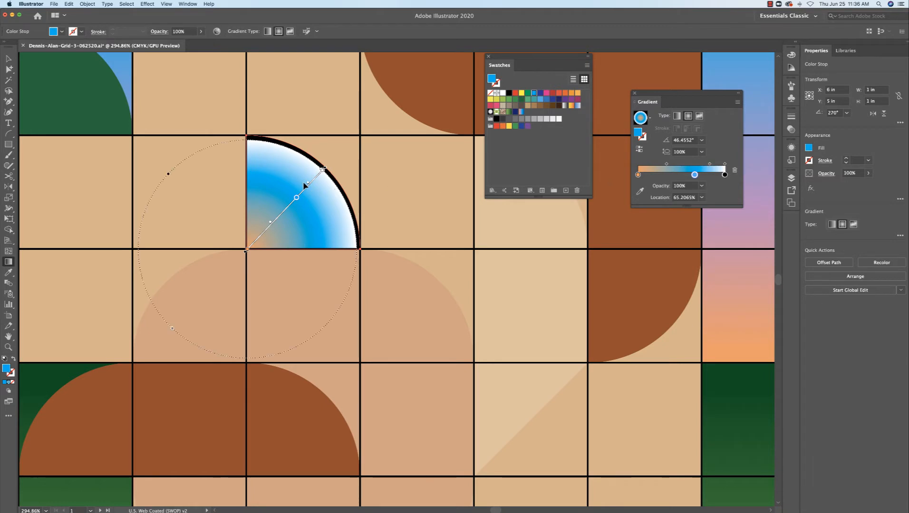
- Nudge the eye gradient's blue stop to about 66.5% and pull the blue-to-white midpoint in close beside it
{"action": "scroll", "coordinate": [308, 185], "scroll_direction": "up", "scroll_amount": 1}
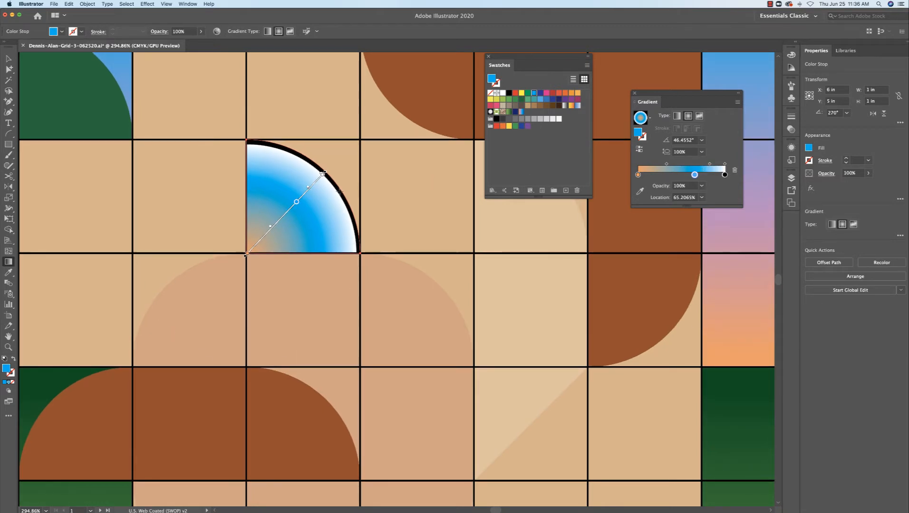
{"action": "left_click_drag", "start_coordinate": [710, 163], "coordinate": [696, 175]}
{"action": "mouse_move", "coordinate": [298, 199]}
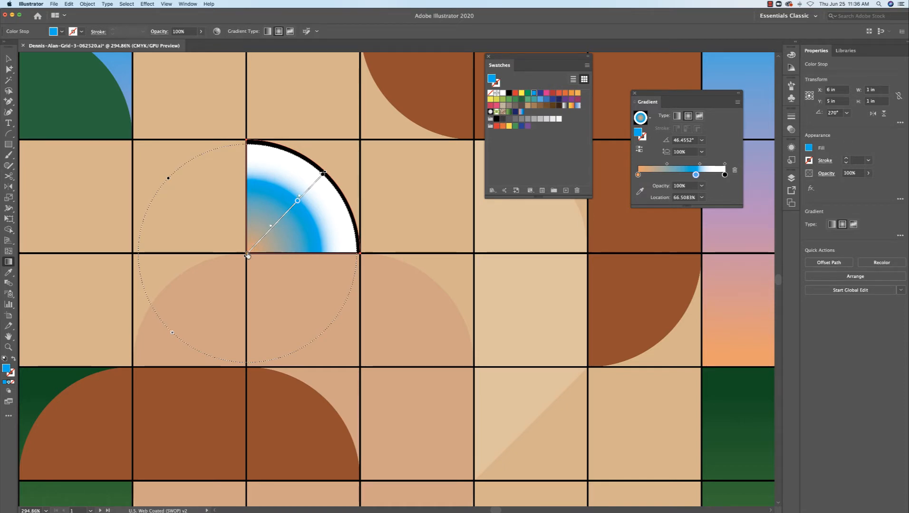
- Recolor the eye gradient's orange center stop black and move it outward to about 34% to form the pupil
{"action": "double_click", "coordinate": [248, 254]}
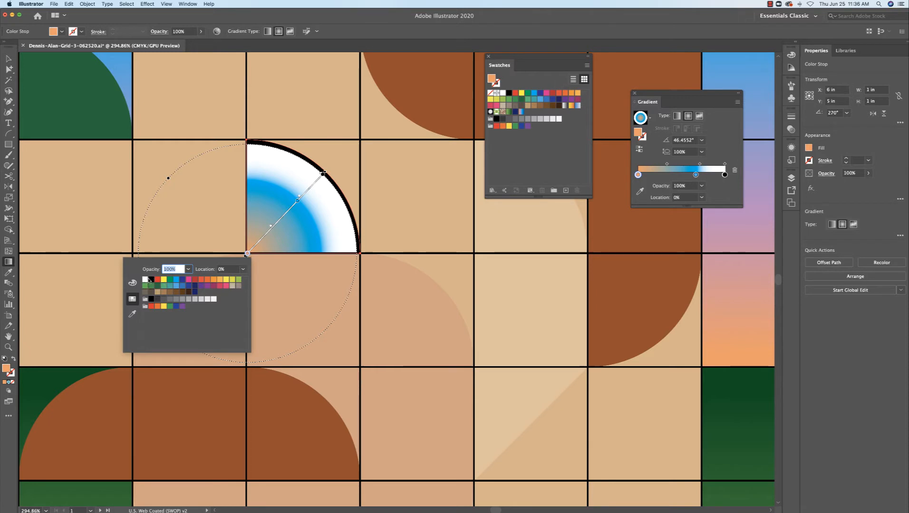
{"action": "left_click", "coordinate": [151, 280]}
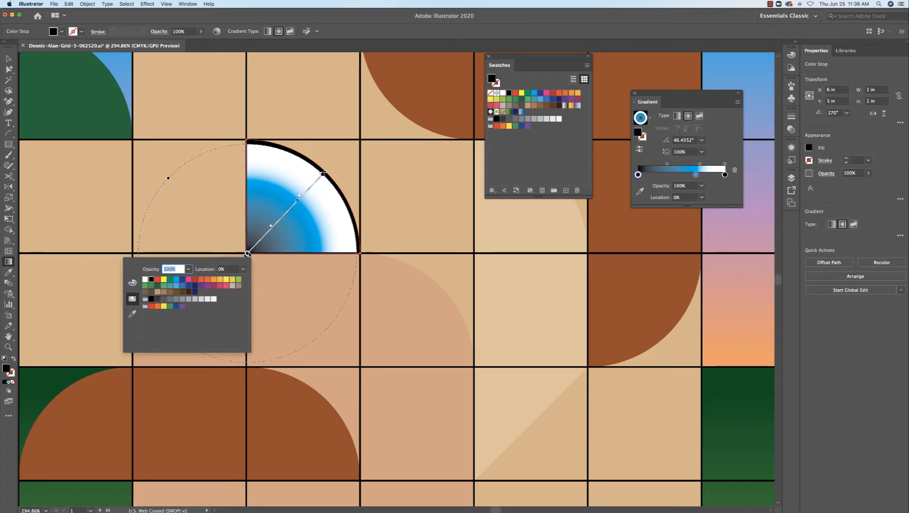
{"action": "left_click", "coordinate": [639, 176]}
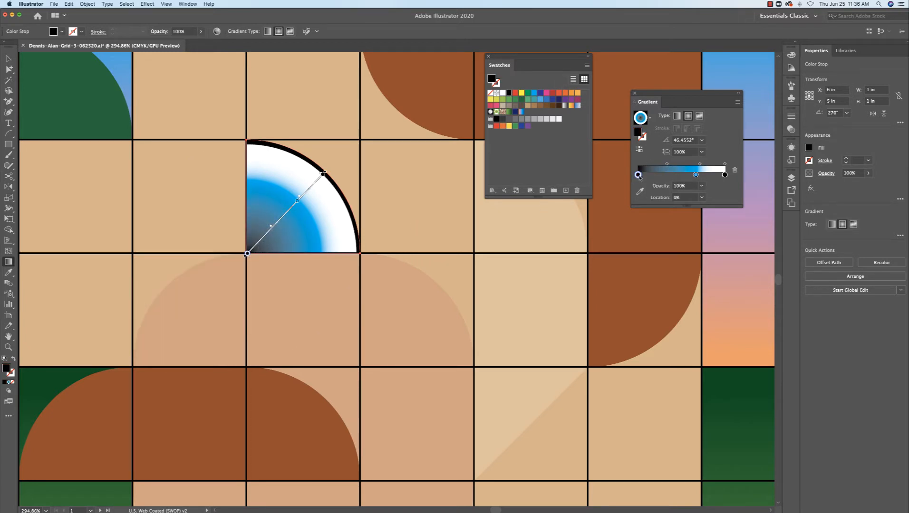
{"action": "left_click_drag", "start_coordinate": [639, 176], "coordinate": [669, 178]}
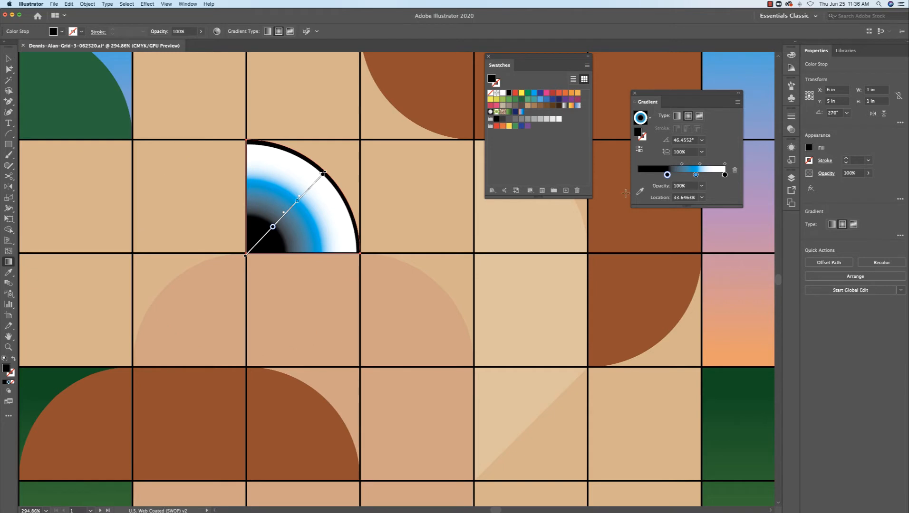
- Sharpen the pupil's edge with a 13% black-to-blue midpoint, the black stop at about 28.5% and an added blue stop at about 31%
{"action": "left_click_drag", "start_coordinate": [682, 164], "coordinate": [670, 167]}
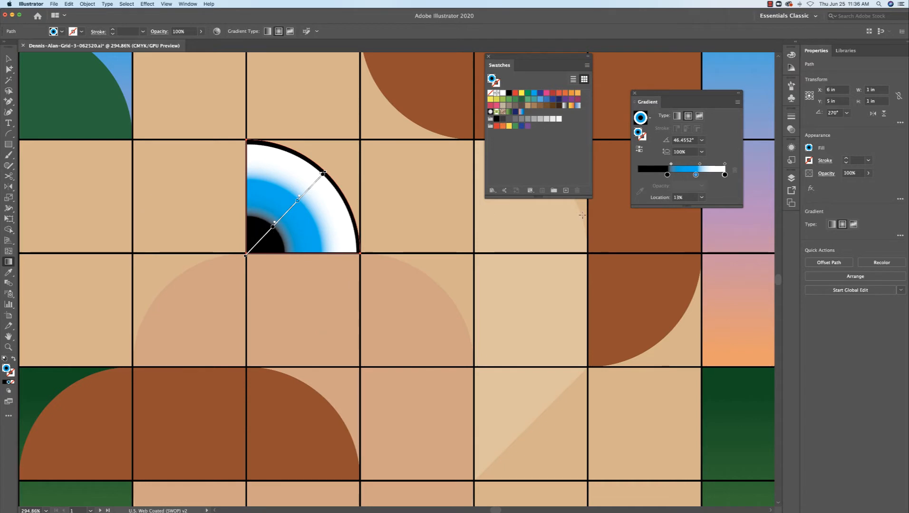
{"action": "mouse_move", "coordinate": [666, 175]}
{"action": "left_mouse_down"}
{"action": "mouse_move", "coordinate": [674, 164]}
{"action": "mouse_move", "coordinate": [670, 176]}
{"action": "mouse_move", "coordinate": [657, 176]}
{"action": "mouse_move", "coordinate": [665, 176]}
{"action": "left_mouse_up"}
{"action": "left_click", "coordinate": [684, 175]}
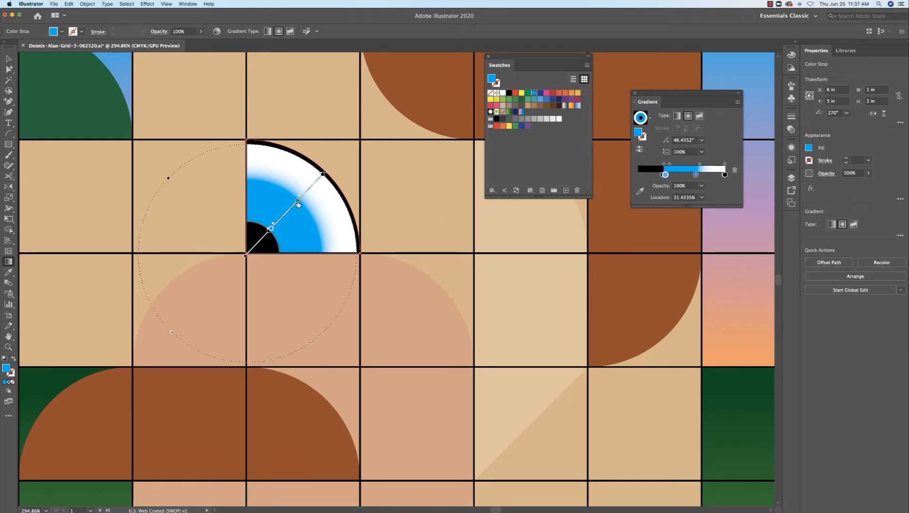
- Sharpen the iris's outer edge by moving its blue stop to about 58% and adding a pale stop at about 61%
{"action": "left_click_drag", "start_coordinate": [298, 203], "coordinate": [291, 208]}
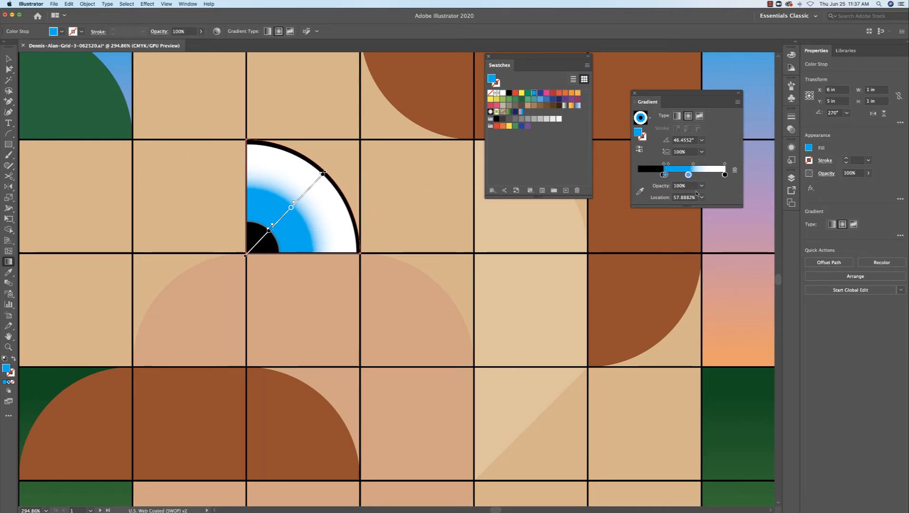
{"action": "left_click", "coordinate": [700, 175]}
{"action": "left_click_drag", "start_coordinate": [700, 175], "coordinate": [689, 176]}
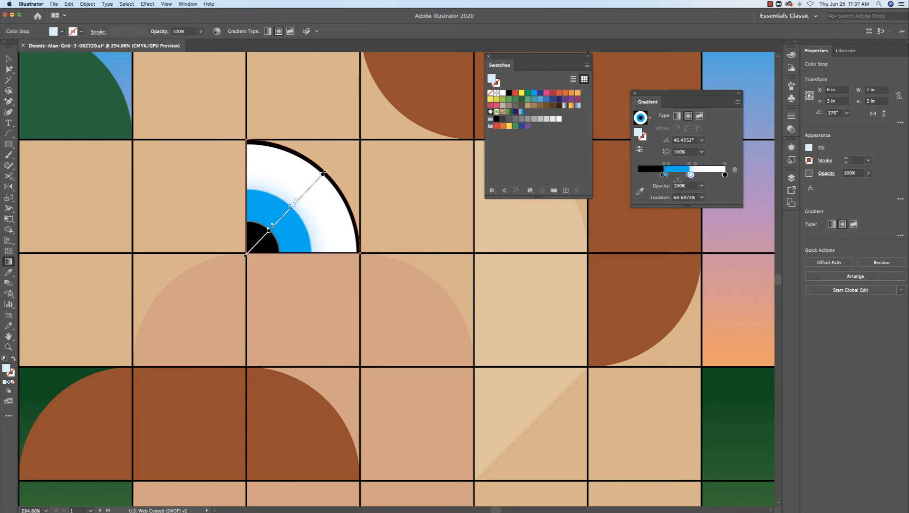
- Move the pupil's black stop to about 25% and shift the whole radial gradient diagonally up from the eye's square corner
{"action": "left_click", "coordinate": [309, 260]}
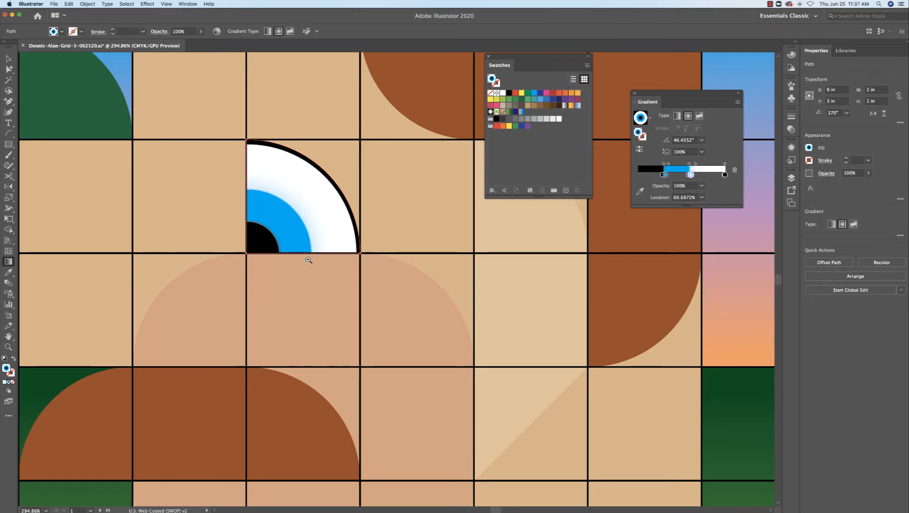
{"action": "key", "text": "super+0"}
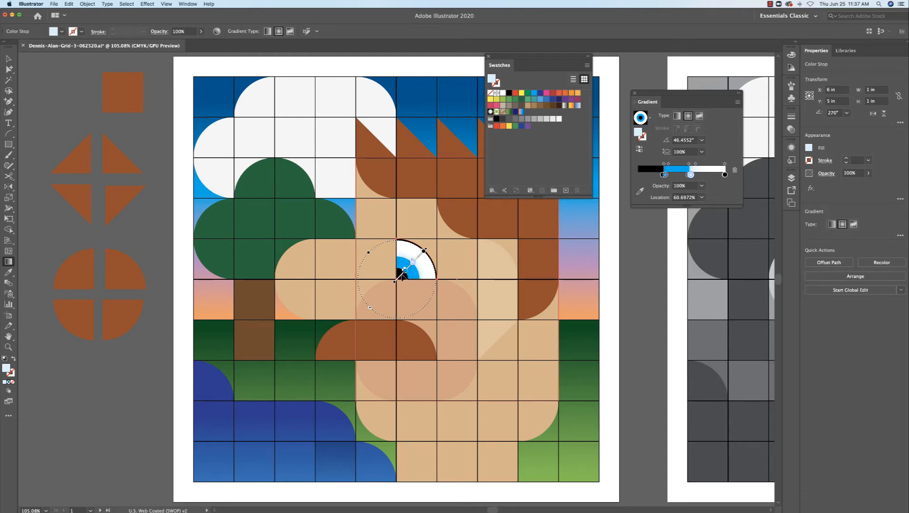
{"action": "left_click", "coordinate": [403, 274]}
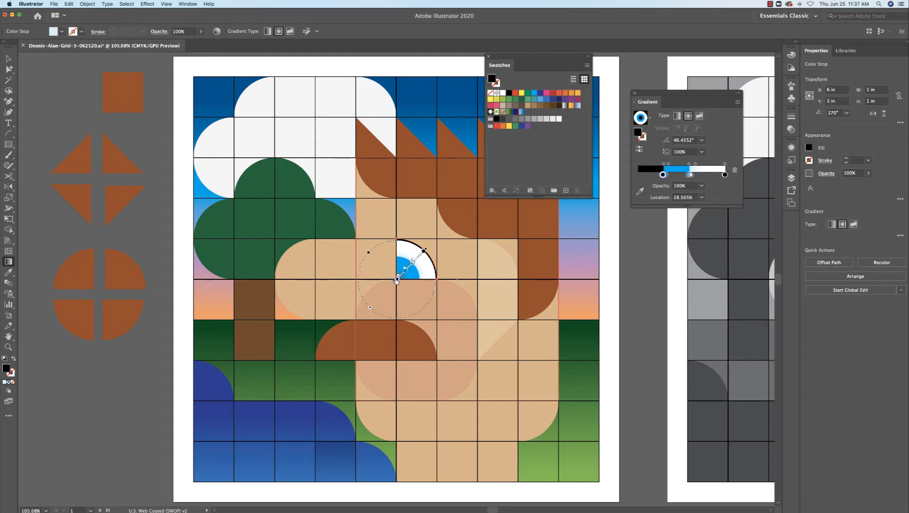
{"action": "mouse_move", "coordinate": [405, 270]}
{"action": "left_mouse_down"}
{"action": "mouse_move", "coordinate": [428, 247]}
{"action": "mouse_move", "coordinate": [420, 241]}
{"action": "mouse_move", "coordinate": [430, 246]}
{"action": "left_mouse_up"}
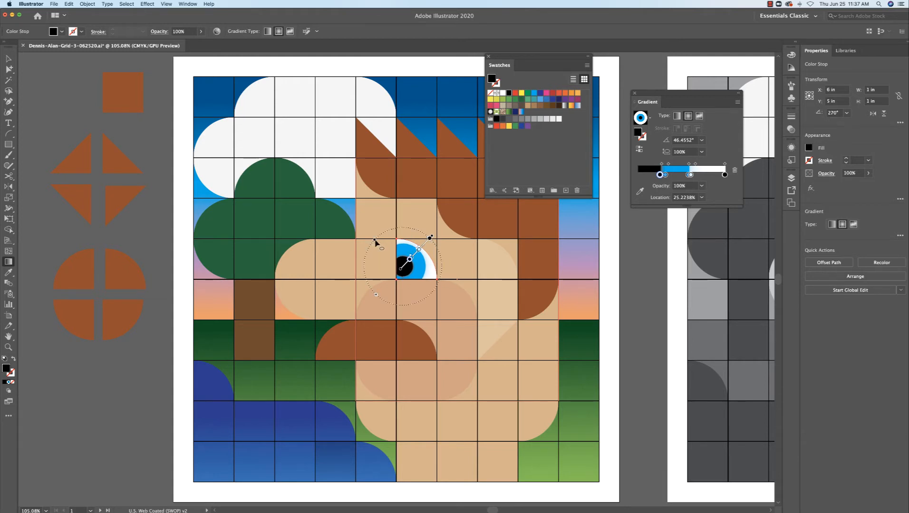
- Stretch the eye's radial gradient to an aspect ratio of about 132%, scale it down and shift it slightly lower
{"action": "mouse_move", "coordinate": [374, 241]}
{"action": "left_mouse_down"}
{"action": "mouse_move", "coordinate": [384, 250]}
{"action": "mouse_move", "coordinate": [365, 235]}
{"action": "left_mouse_up"}
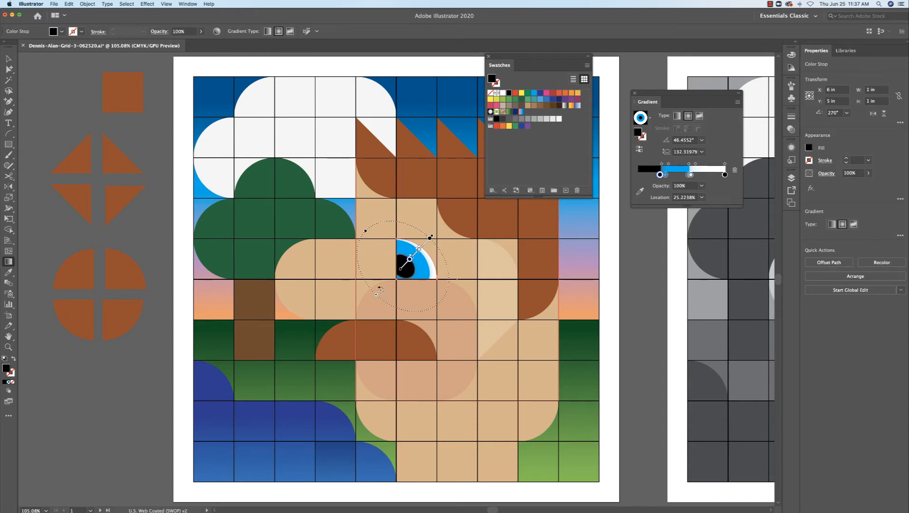
{"action": "mouse_move", "coordinate": [376, 297]}
{"action": "left_mouse_down"}
{"action": "mouse_move", "coordinate": [367, 306]}
{"action": "mouse_move", "coordinate": [385, 290]}
{"action": "left_mouse_up"}
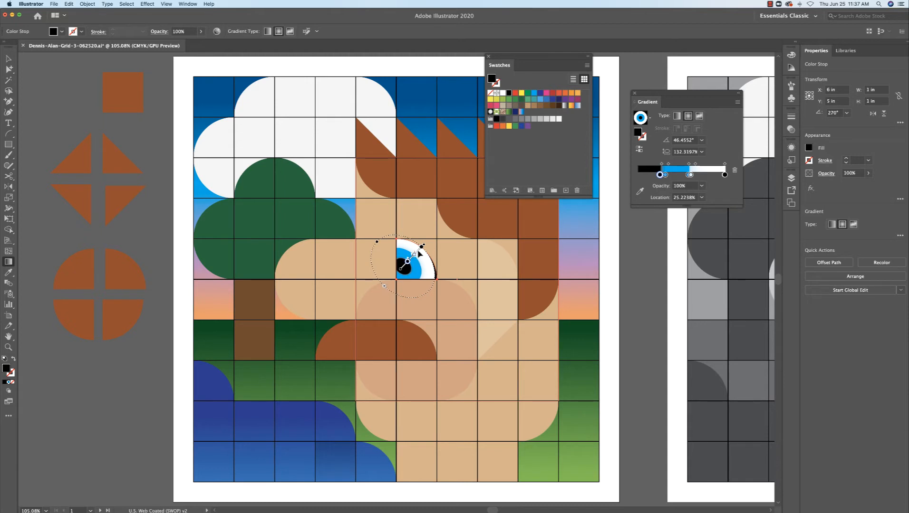
{"action": "left_click_drag", "start_coordinate": [419, 253], "coordinate": [419, 257]}
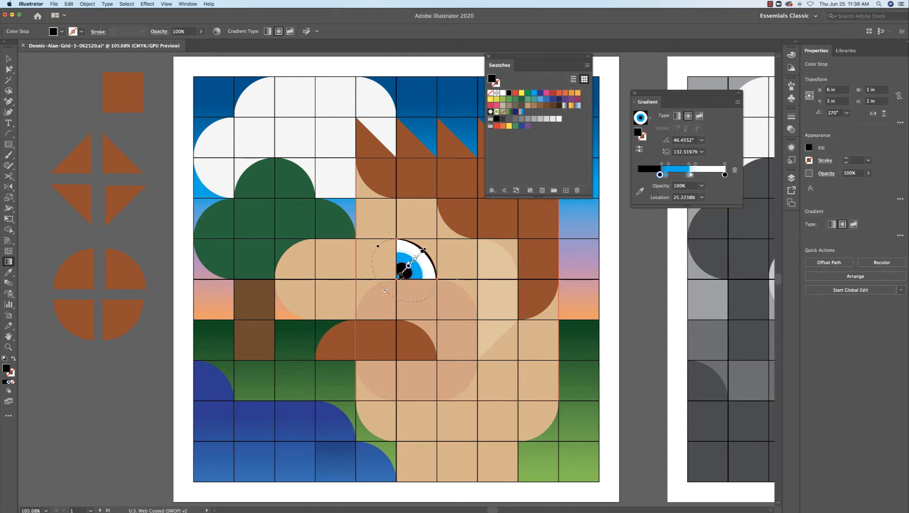
- Reduce the eye gradient's aspect ratio to about 104%, then enlarge and reposition it so the black outer ring falls outside the eye
{"action": "left_click_drag", "start_coordinate": [378, 247], "coordinate": [384, 253]}
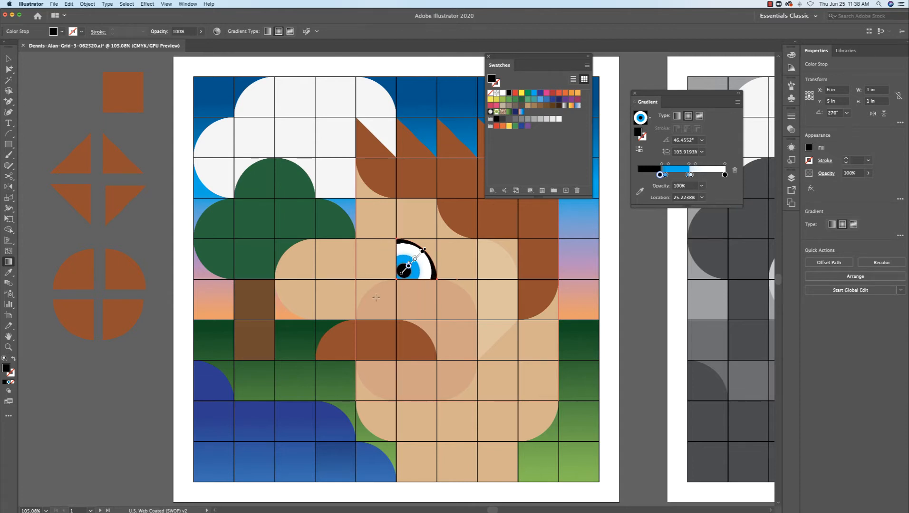
{"action": "mouse_move", "coordinate": [385, 292]}
{"action": "left_click_drag", "start_coordinate": [385, 293], "coordinate": [381, 294]}
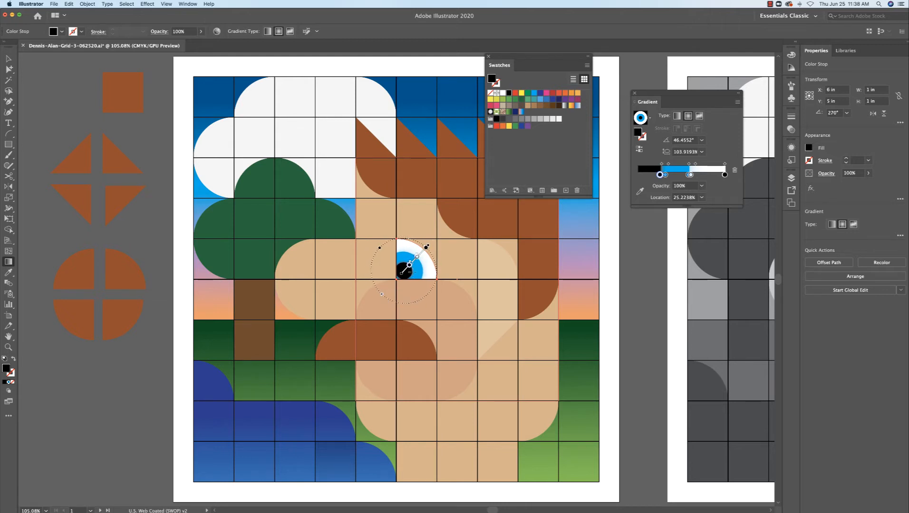
{"action": "left_click_drag", "start_coordinate": [421, 253], "coordinate": [424, 251]}
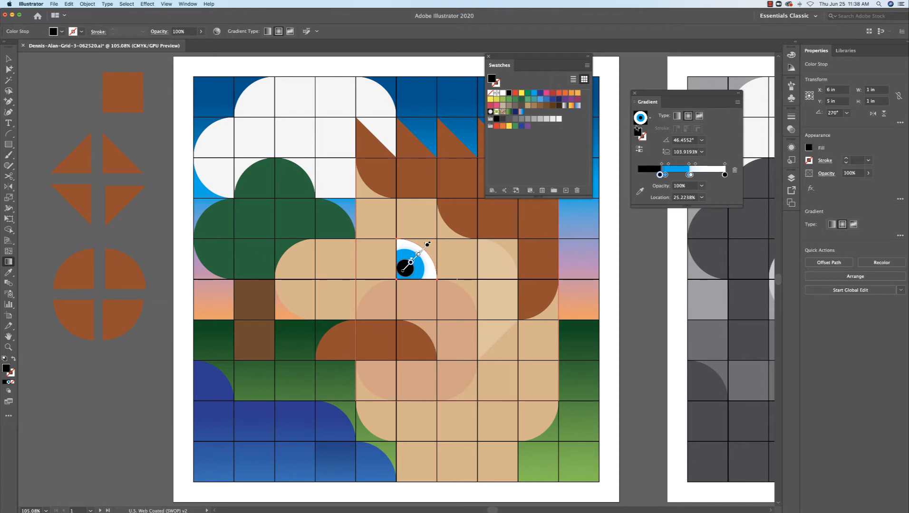
- Save the eye's radial gradient as a swatch and name it Eye
{"action": "left_click_drag", "start_coordinate": [640, 118], "coordinate": [536, 113]}
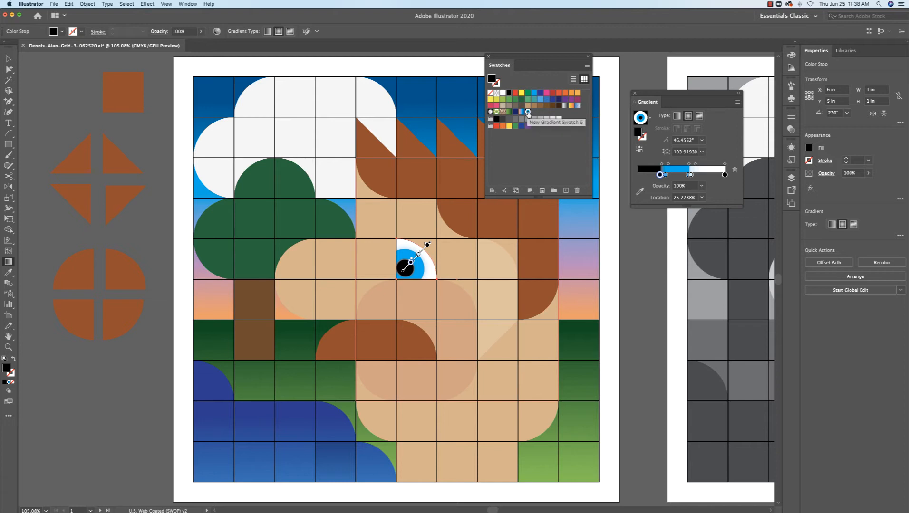
{"action": "key", "text": "super+shift+a"}
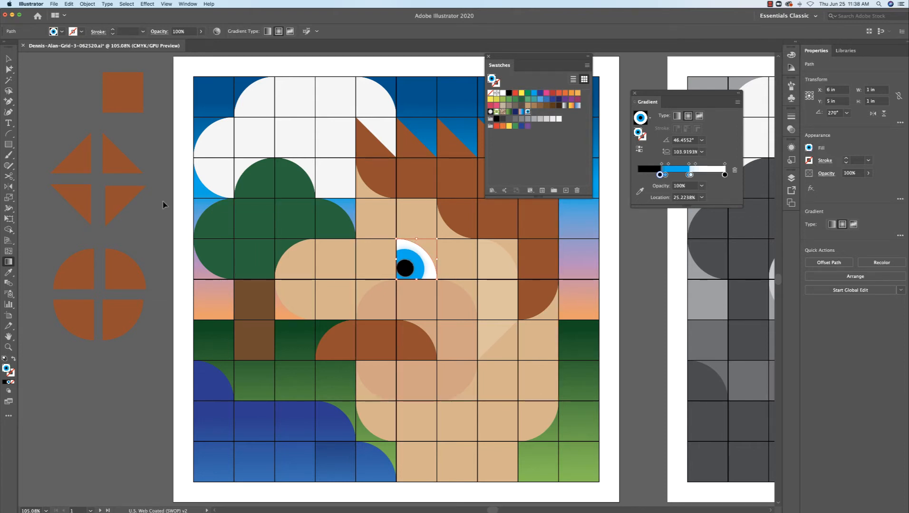
{"action": "double_click", "coordinate": [527, 112]}
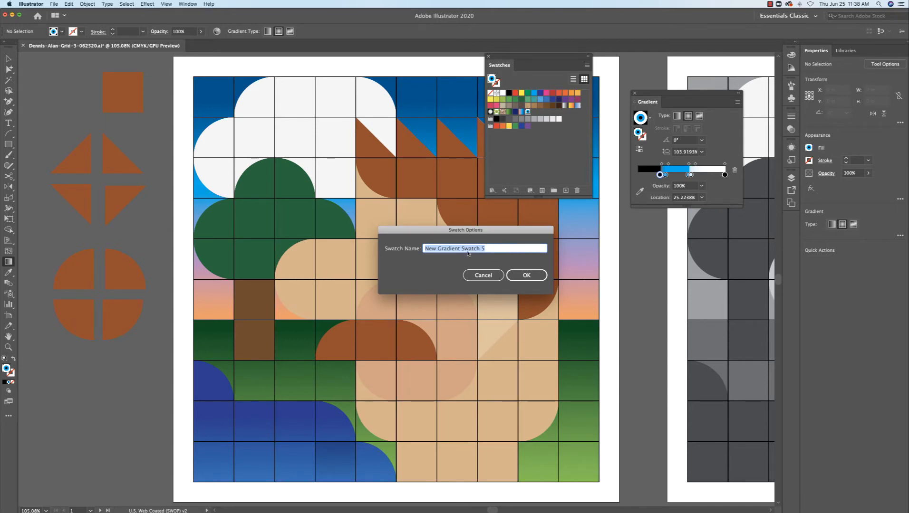
{"action": "type", "text": "Eye"}
{"action": "left_click", "coordinate": [526, 275]}
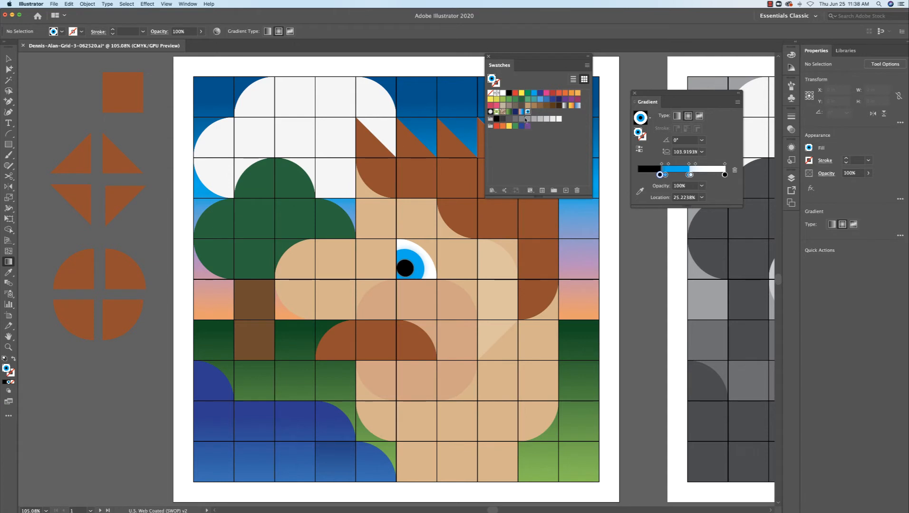
- Try the saved Eye gradient swatch on the tree's top-left quarter circle and undo it
{"action": "left_click", "coordinate": [263, 192]}
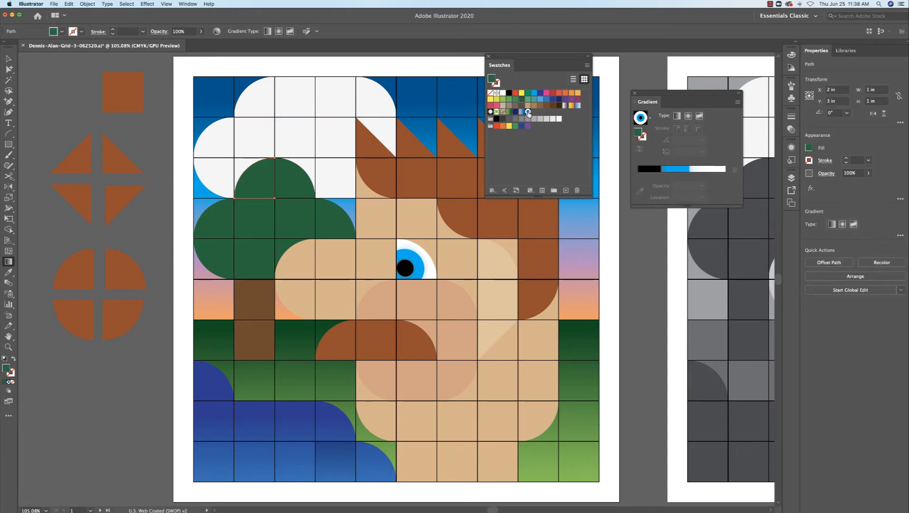
{"action": "left_click", "coordinate": [528, 112]}
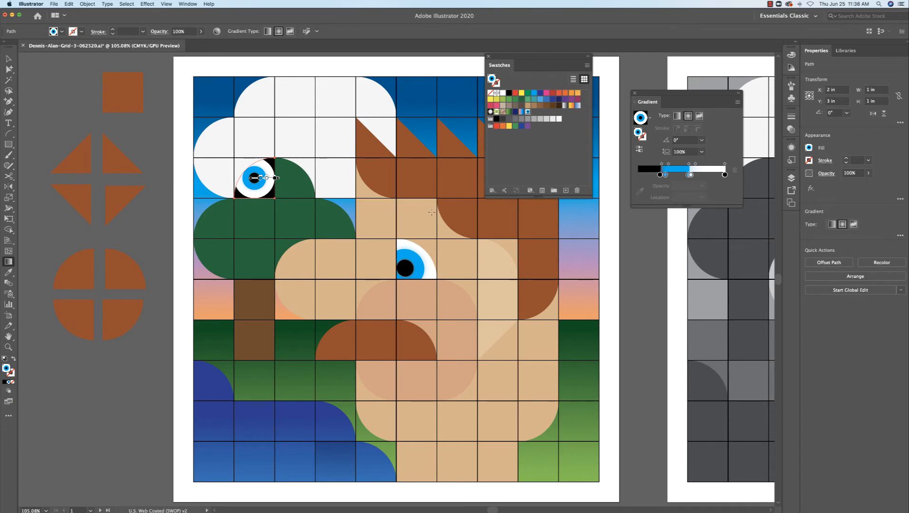
{"action": "key", "text": "super+z"}
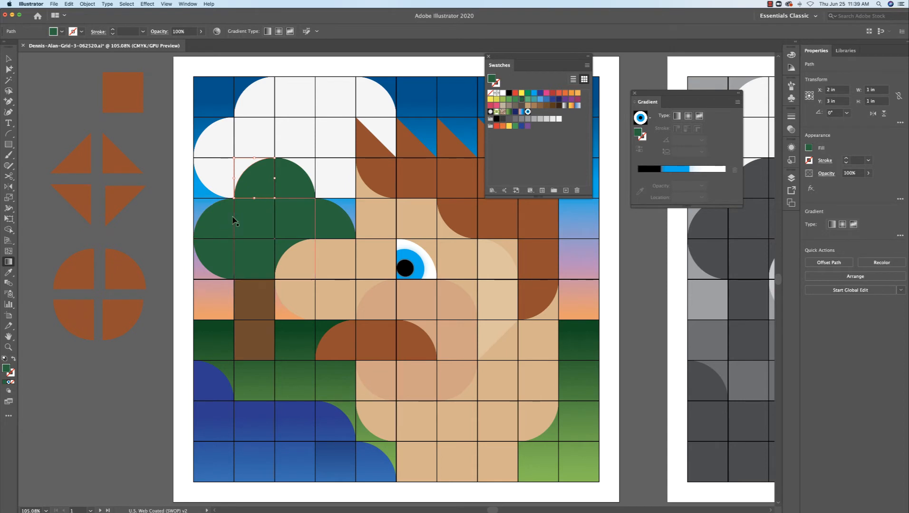
- Fill the tree's top-left quarter circle with the grass gradient as a radial type, with its colours reversed
{"action": "key", "text": "i"}
{"action": "left_click", "coordinate": [295, 336]}
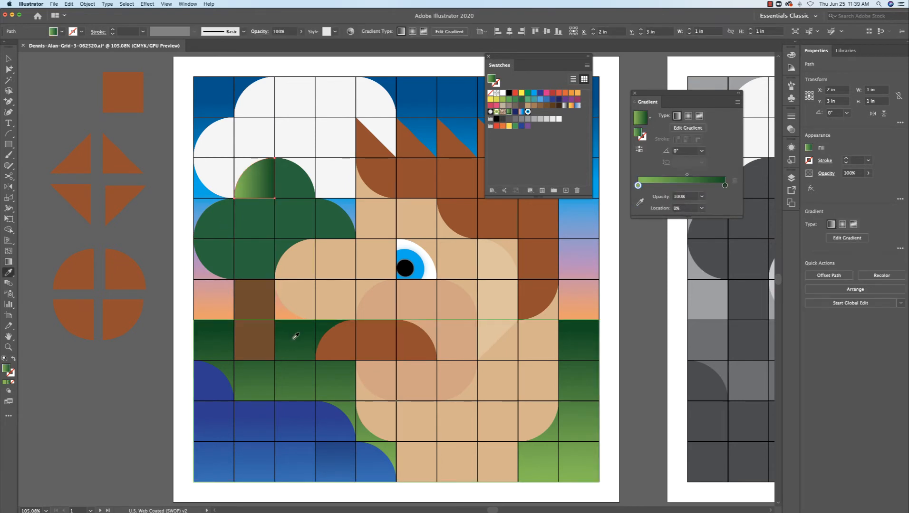
{"action": "left_click", "coordinate": [688, 117]}
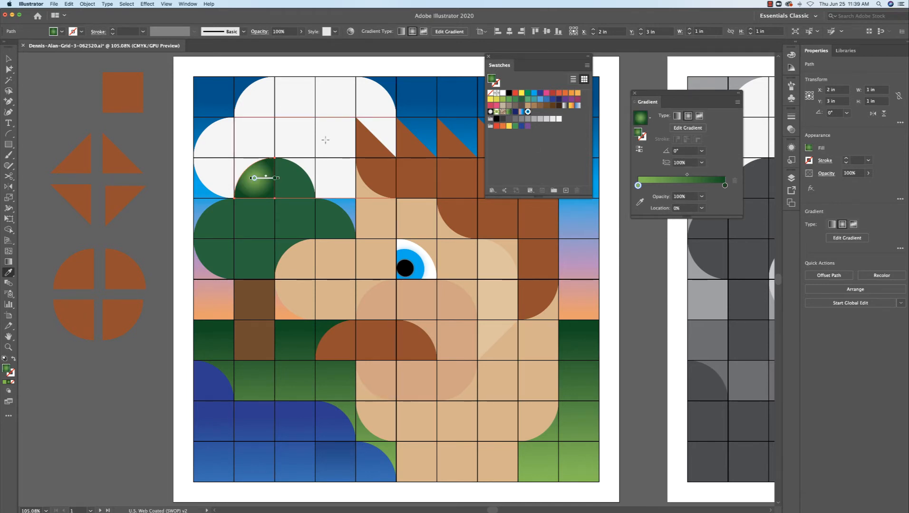
{"action": "key", "text": "g"}
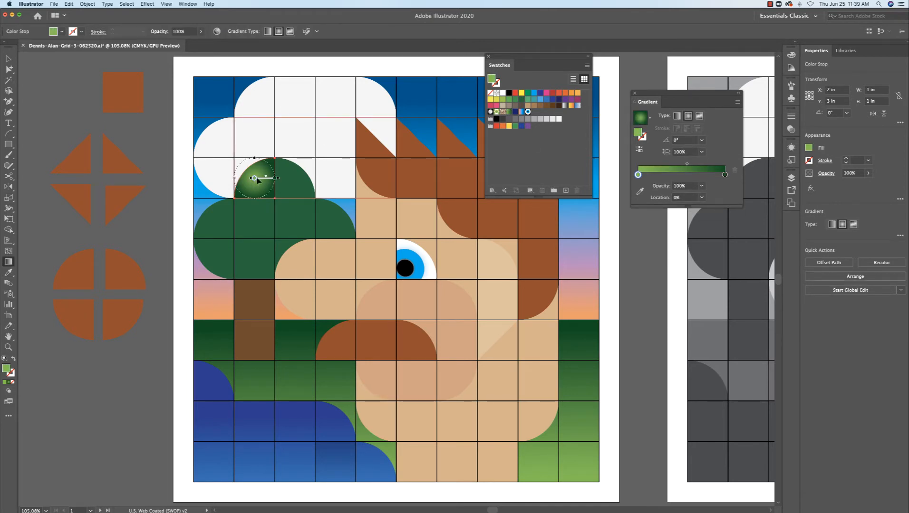
{"action": "left_click_drag", "start_coordinate": [256, 180], "coordinate": [267, 186]}
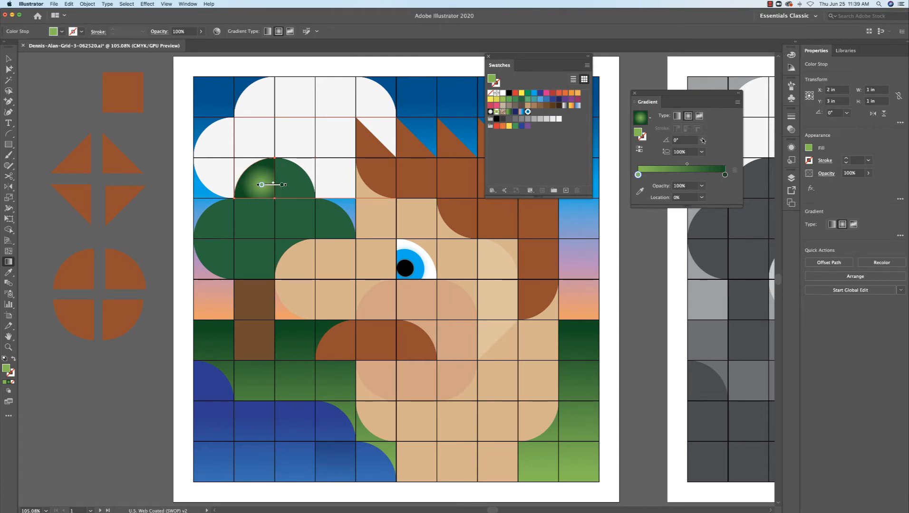
{"action": "left_click", "coordinate": [639, 149]}
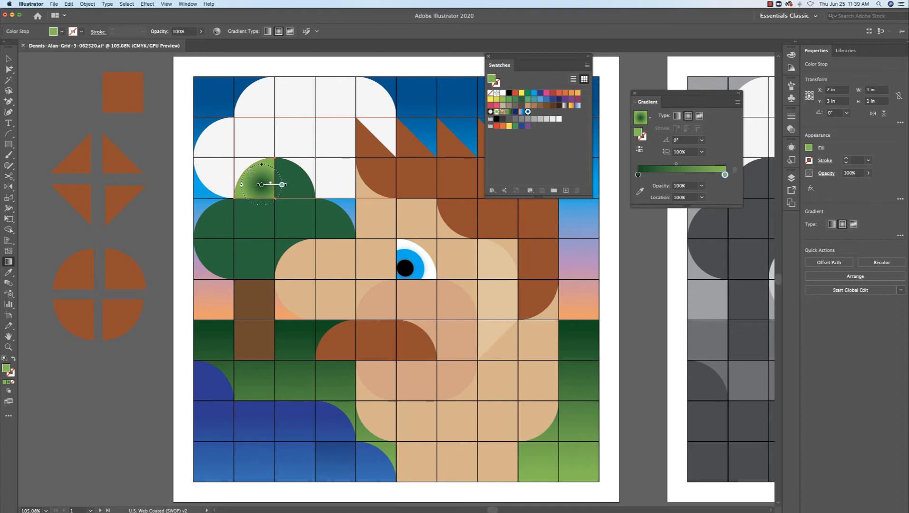
- Run the radial gradient diagonally from the tree's middle to the quarter circle's outer edge, with the dark green stop at about 56%
{"action": "left_click_drag", "start_coordinate": [246, 161], "coordinate": [274, 195]}
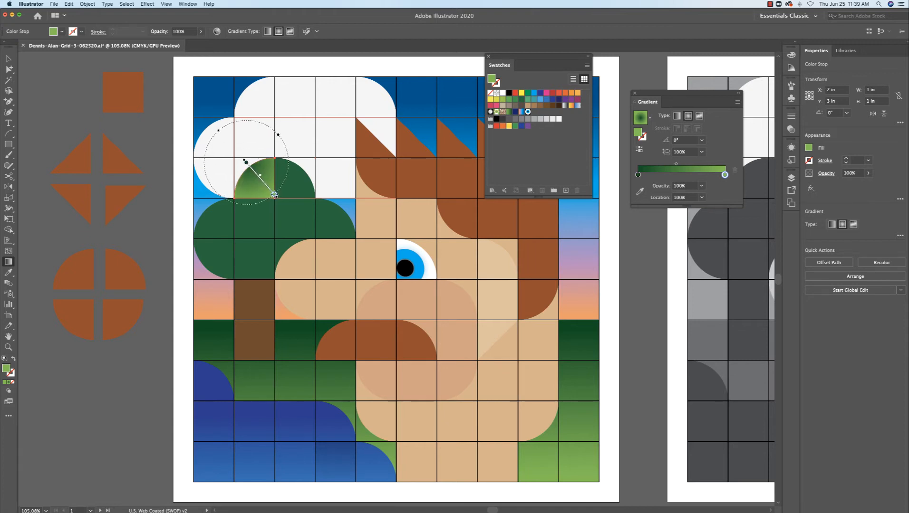
{"action": "left_click_drag", "start_coordinate": [245, 163], "coordinate": [283, 207]}
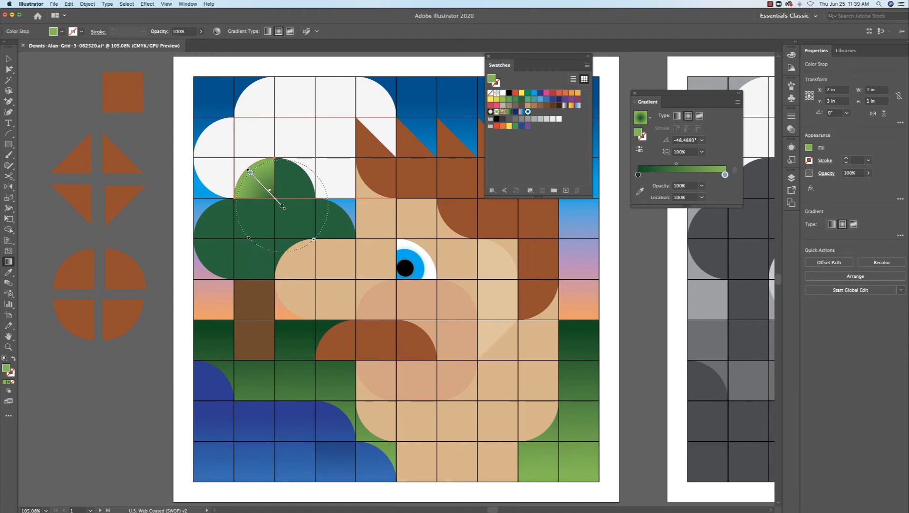
{"action": "left_click_drag", "start_coordinate": [249, 169], "coordinate": [248, 168]}
{"action": "left_click_drag", "start_coordinate": [283, 208], "coordinate": [266, 187]}
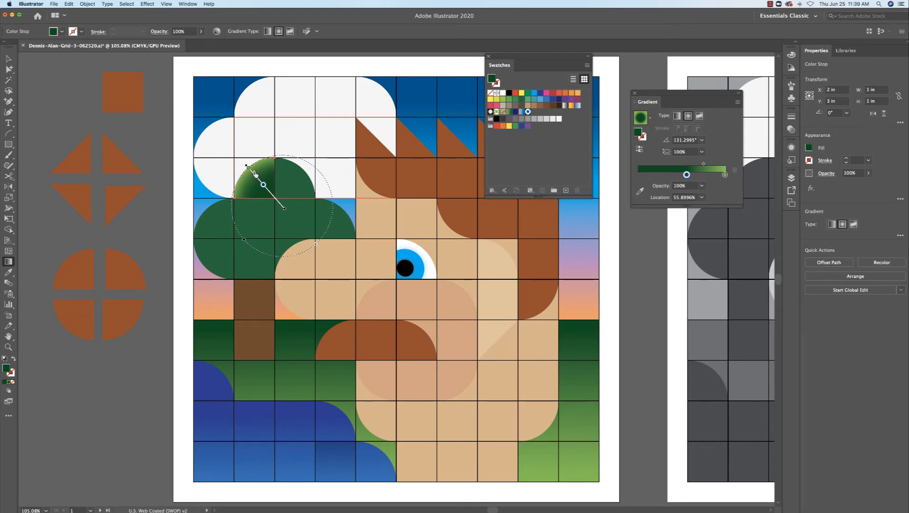
{"action": "left_click_drag", "start_coordinate": [255, 174], "coordinate": [280, 203]}
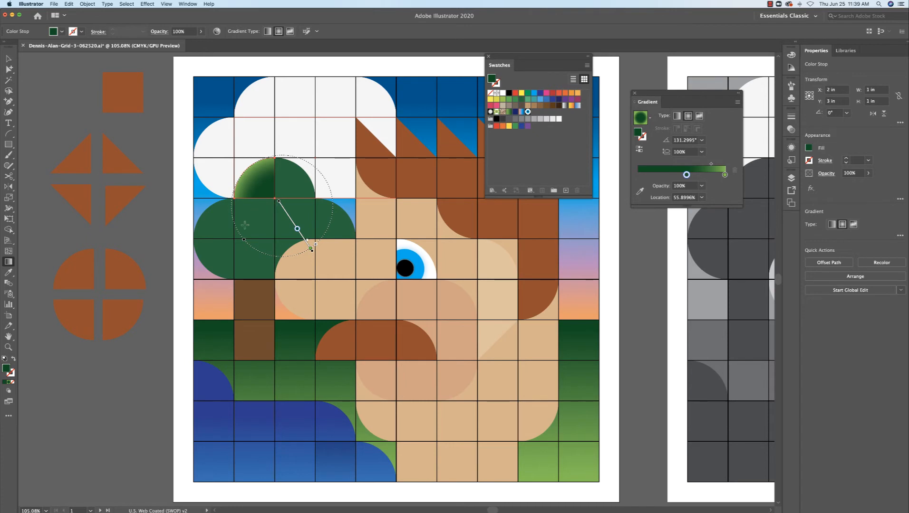
- Copy the green radial gradient to the quarter circle at the tree's upper-left side and angle it at about 135° toward the outer edge
{"action": "key", "text": "v"}
{"action": "left_click", "coordinate": [216, 229]}
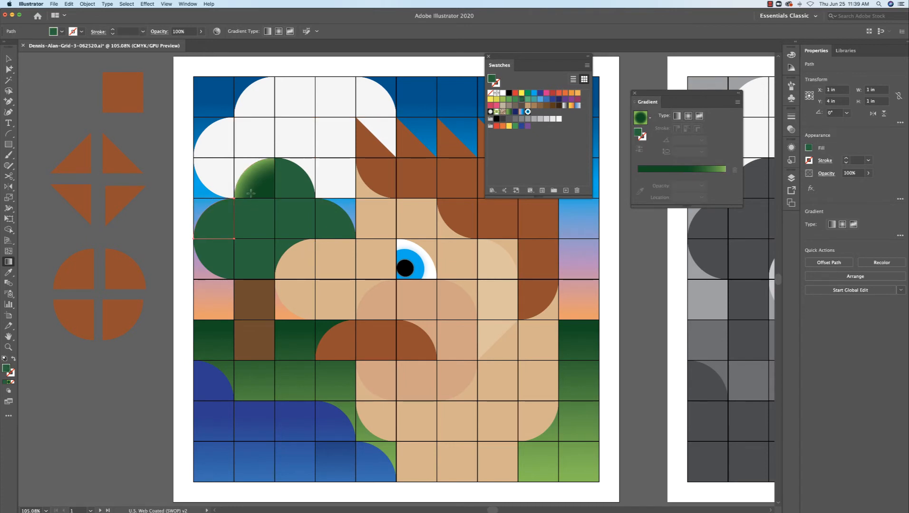
{"action": "key", "text": "i"}
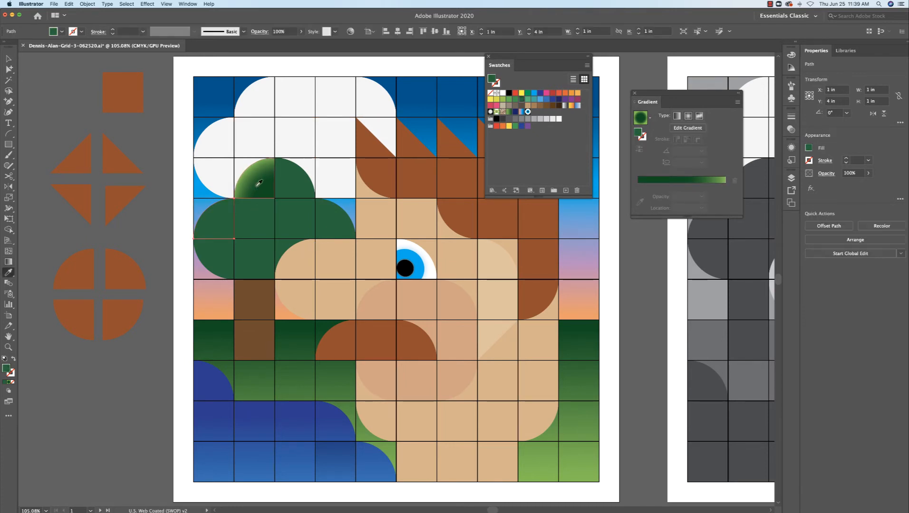
{"action": "left_click", "coordinate": [255, 186]}
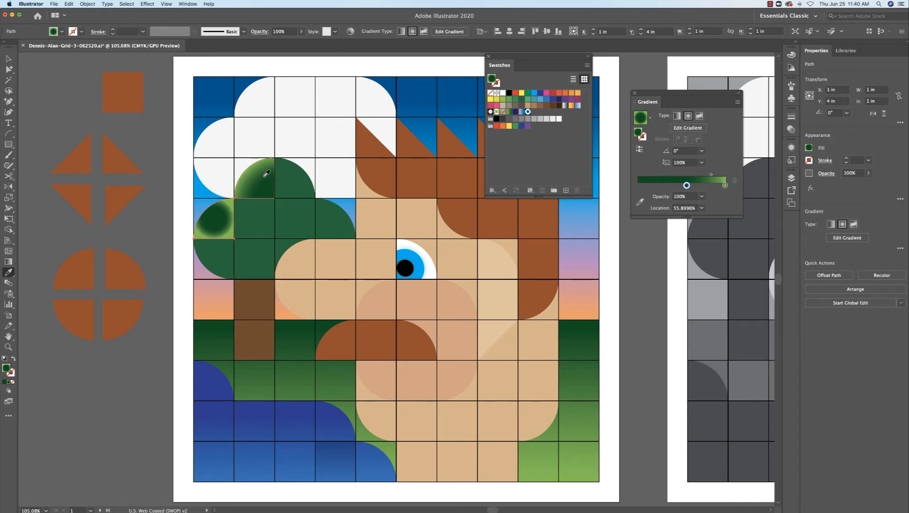
{"action": "key", "text": "g"}
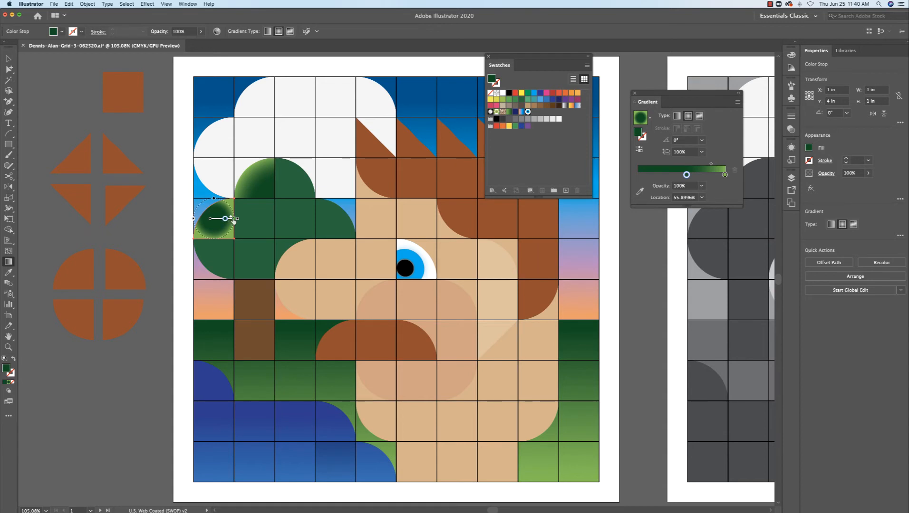
{"action": "left_click_drag", "start_coordinate": [239, 221], "coordinate": [250, 231]}
{"action": "mouse_move", "coordinate": [204, 209]}
{"action": "left_mouse_down"}
{"action": "mouse_move", "coordinate": [196, 181]}
{"action": "mouse_move", "coordinate": [226, 234]}
{"action": "left_mouse_up"}
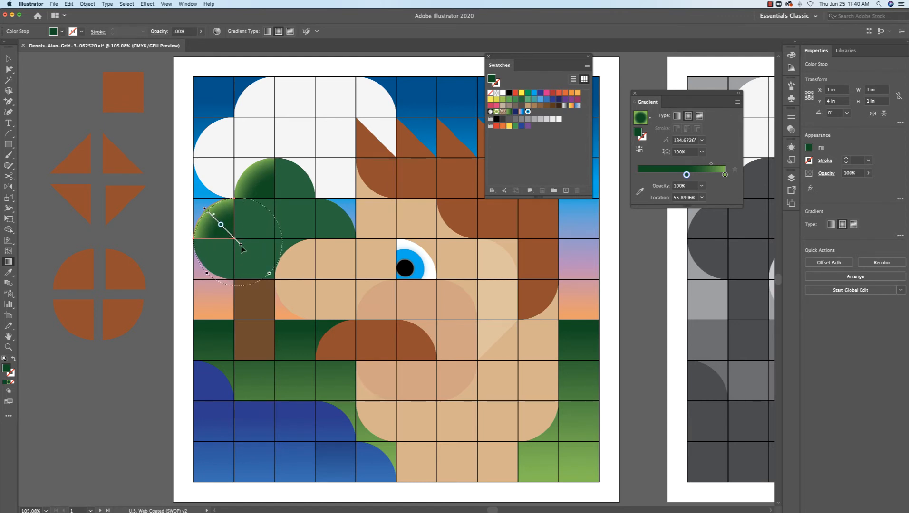
- Copy the green radial gradient to the tree's lower-left, top-right and far-right quarter circles
{"action": "key", "text": "super"}
{"action": "left_click", "coordinate": [220, 258], "text": "super"}
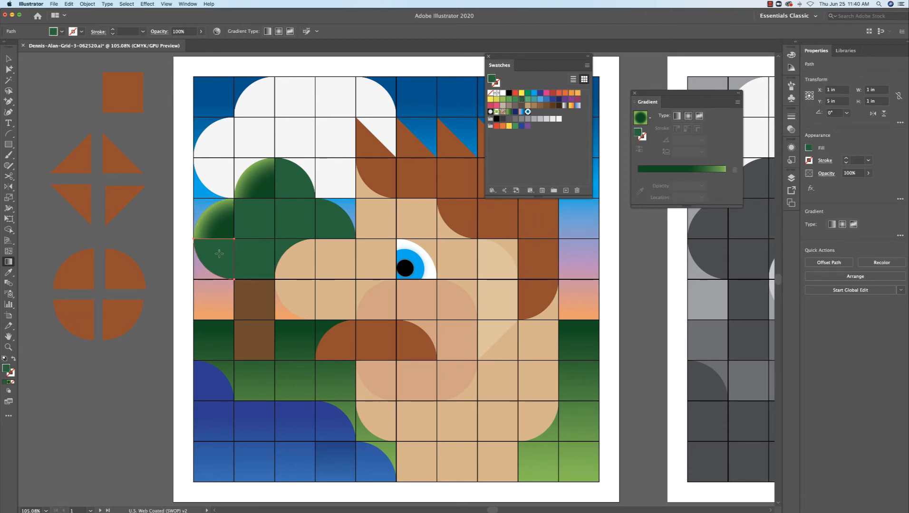
{"action": "key", "text": "i"}
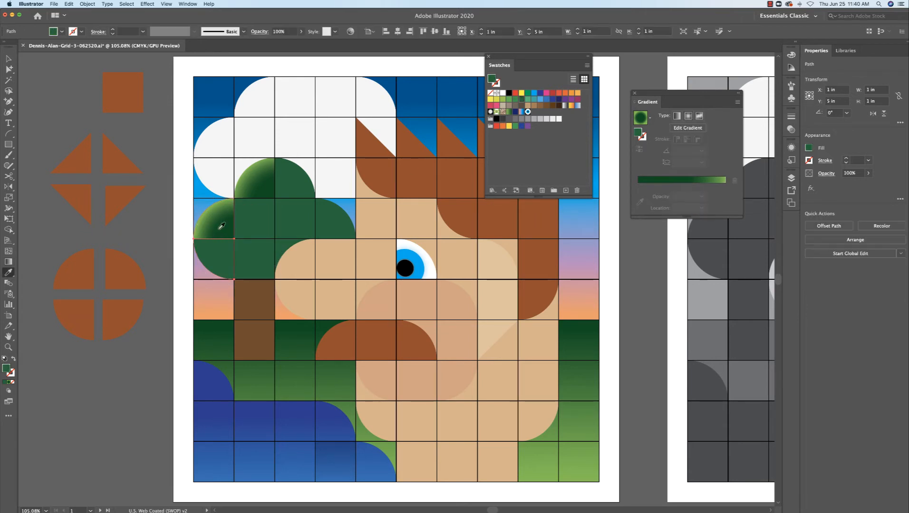
{"action": "left_click", "coordinate": [218, 229]}
{"action": "left_click", "coordinate": [289, 187], "text": "super"}
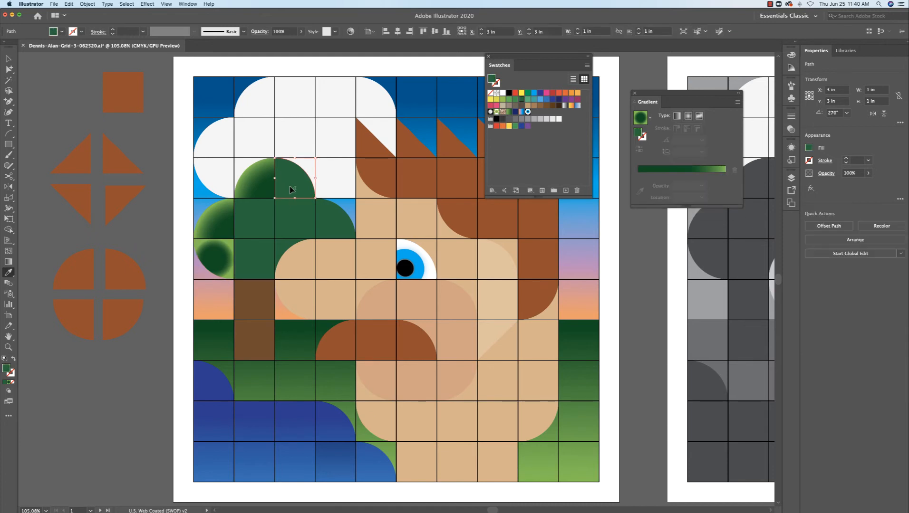
{"action": "left_click", "coordinate": [326, 217], "text": "shift+super"}
{"action": "left_click", "coordinate": [262, 178]}
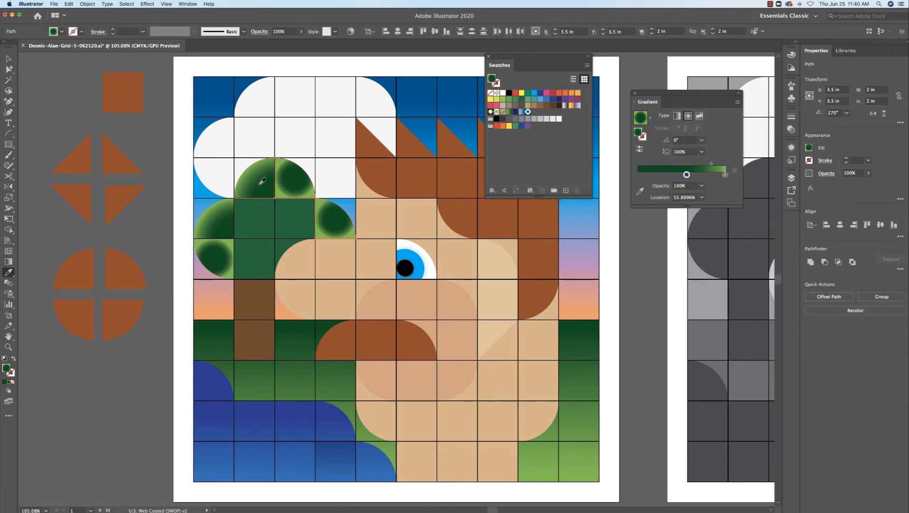
- Redraw the lower-left quarter circle's radial gradient from the tree's middle outward at about -140°, matching the piece above it
{"action": "left_click", "coordinate": [162, 176], "text": "super"}
{"action": "left_click", "coordinate": [204, 253], "text": "super"}
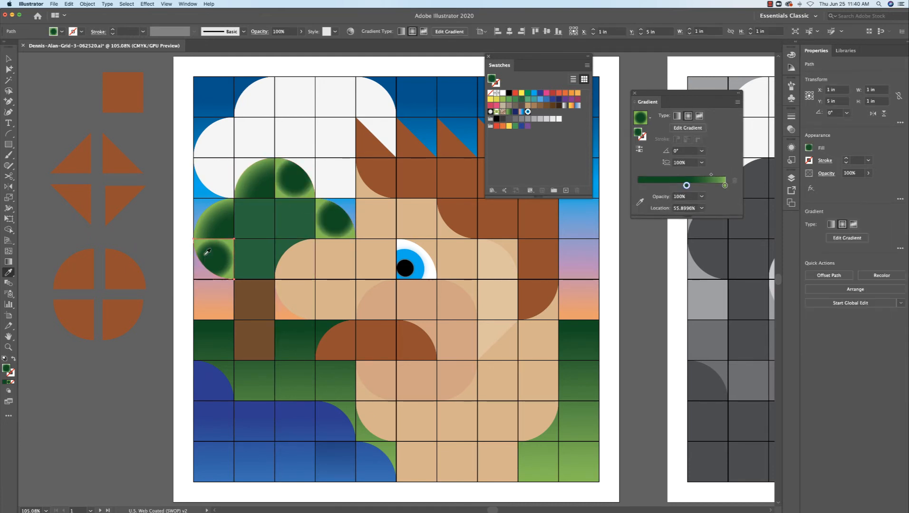
{"action": "key", "text": "g"}
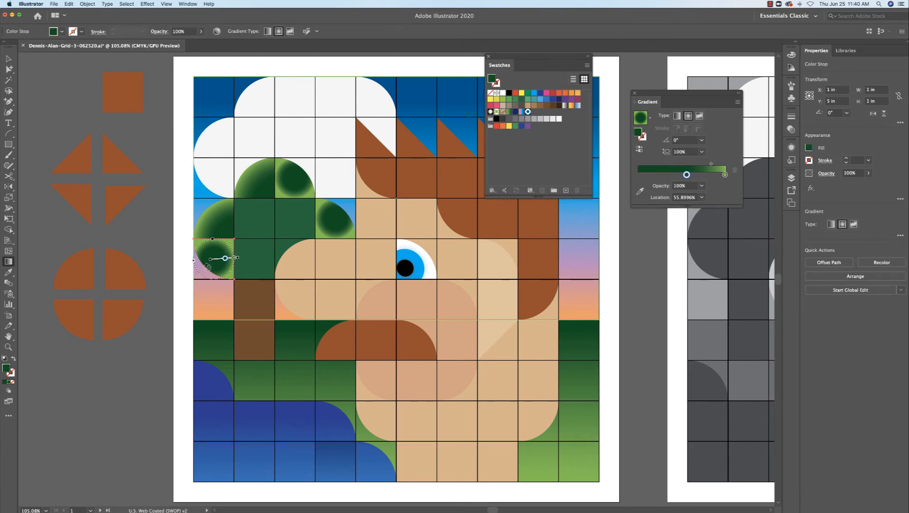
{"action": "left_click_drag", "start_coordinate": [240, 238], "coordinate": [202, 268]}
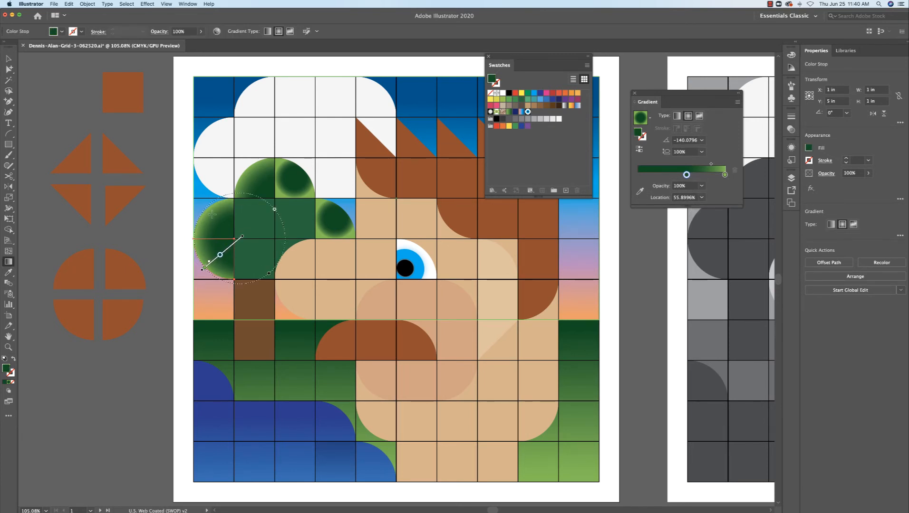
- Redraw the top-right quarter circle's radial gradient from the tree's middle outward so its light rim continues the neighbouring piece
{"action": "left_click", "coordinate": [287, 190]}
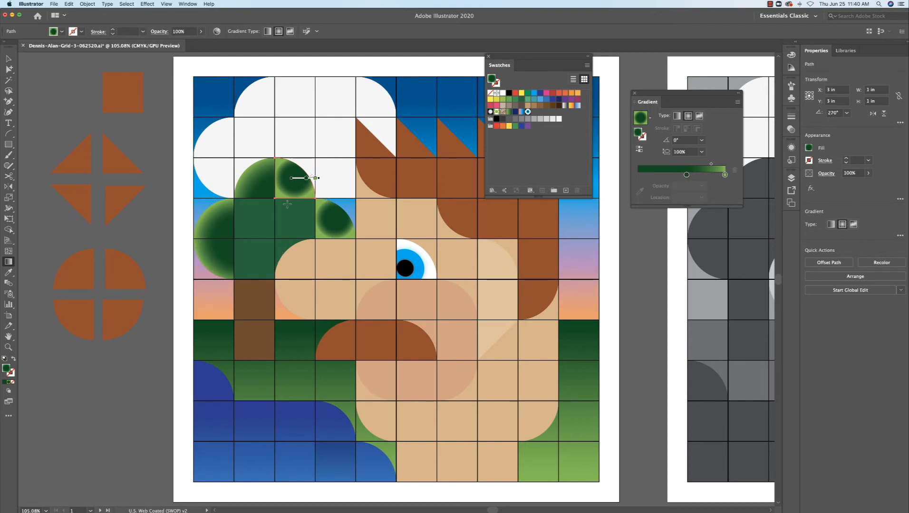
{"action": "mouse_move", "coordinate": [317, 151]}
{"action": "left_mouse_down"}
{"action": "mouse_move", "coordinate": [278, 196]}
{"action": "mouse_move", "coordinate": [294, 167]}
{"action": "left_mouse_up"}
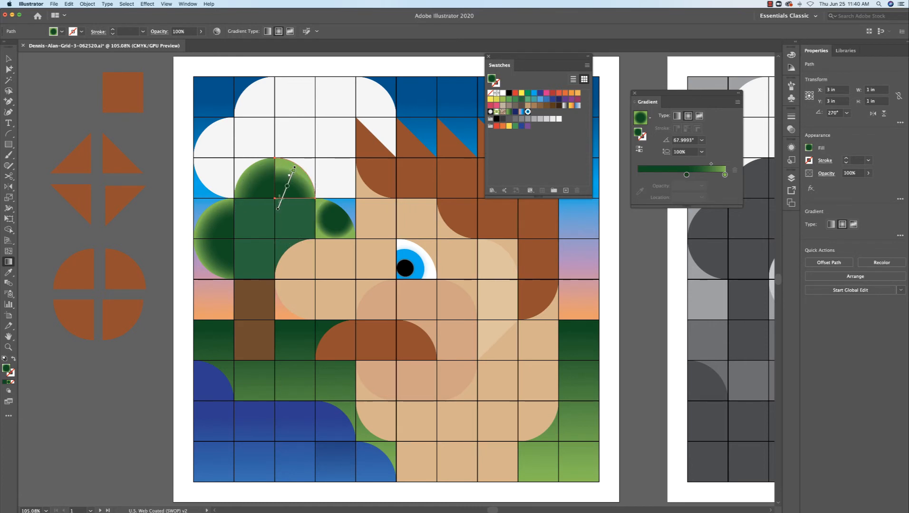
{"action": "left_click_drag", "start_coordinate": [268, 203], "coordinate": [304, 172]}
- Redraw the far-right quarter circle's radial gradient at about 53° so the light green follows its curved edge
{"action": "left_click", "coordinate": [320, 231]}
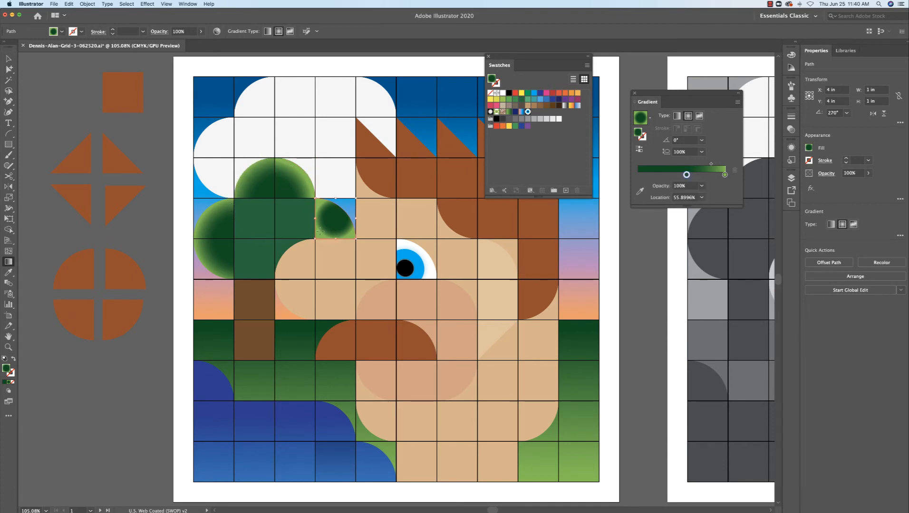
{"action": "left_click_drag", "start_coordinate": [303, 251], "coordinate": [340, 206]}
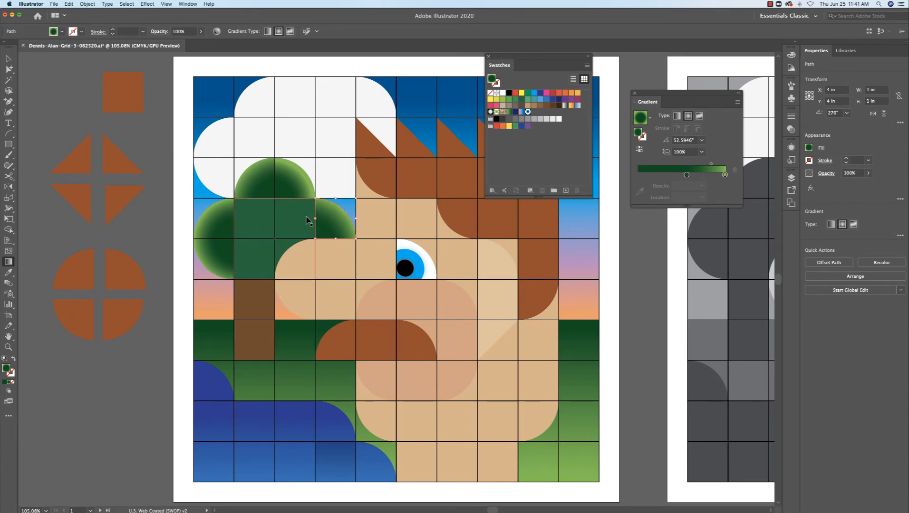
{"action": "left_click", "coordinate": [149, 213], "text": "super"}
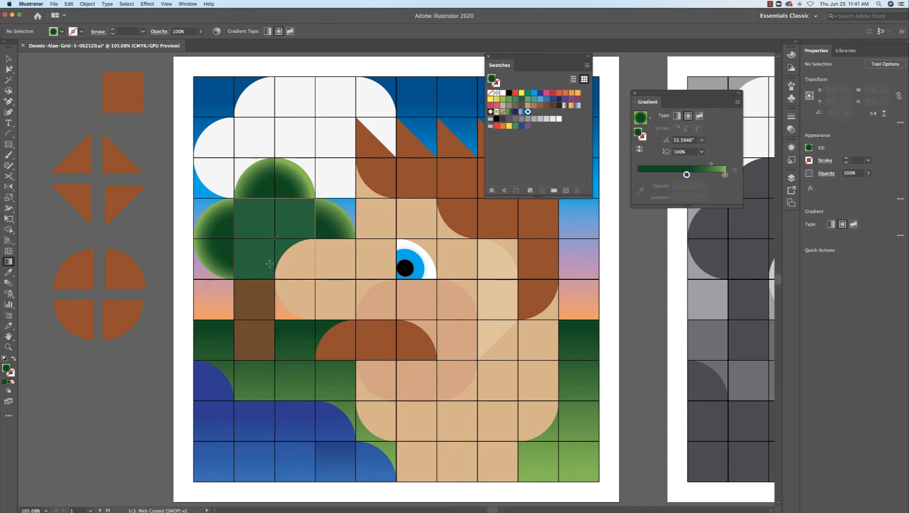
{"action": "left_click", "coordinate": [285, 255], "text": "super"}
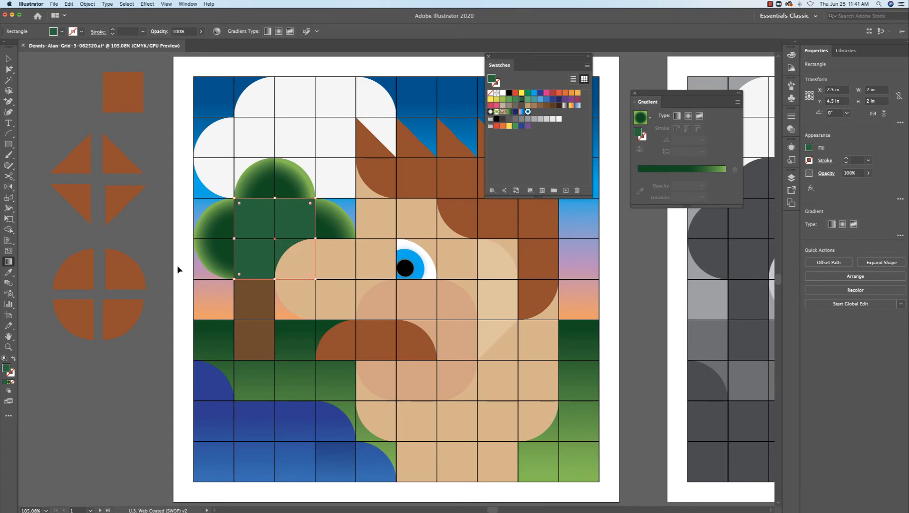
{"action": "left_click", "coordinate": [164, 257], "text": "super"}
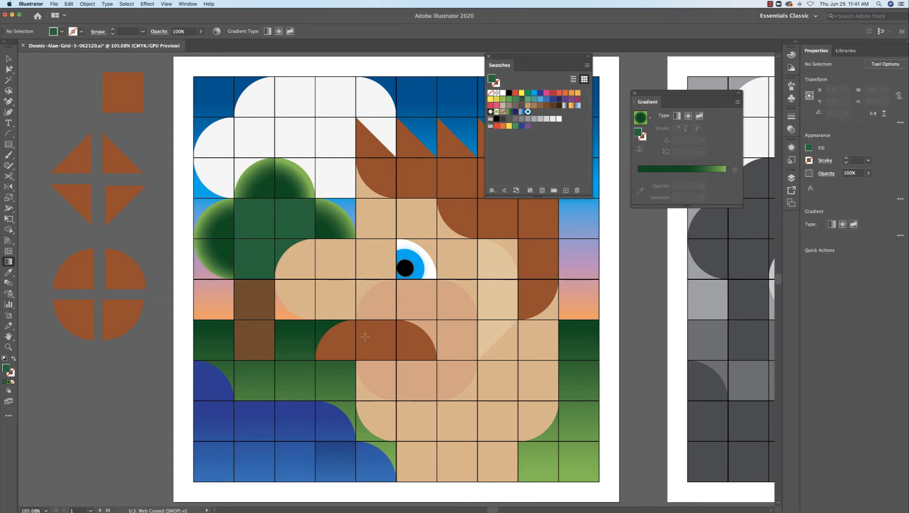
- Copy the green radial gradient to the tree's central square and enlarge its radius beyond the square's edge
{"action": "left_click", "coordinate": [302, 200], "text": "super"}
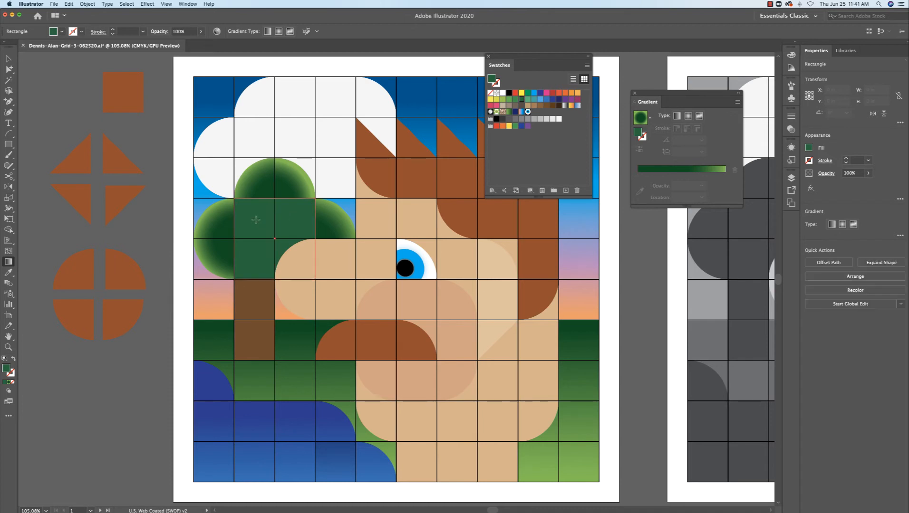
{"action": "key", "text": "i"}
{"action": "left_click", "coordinate": [293, 182]}
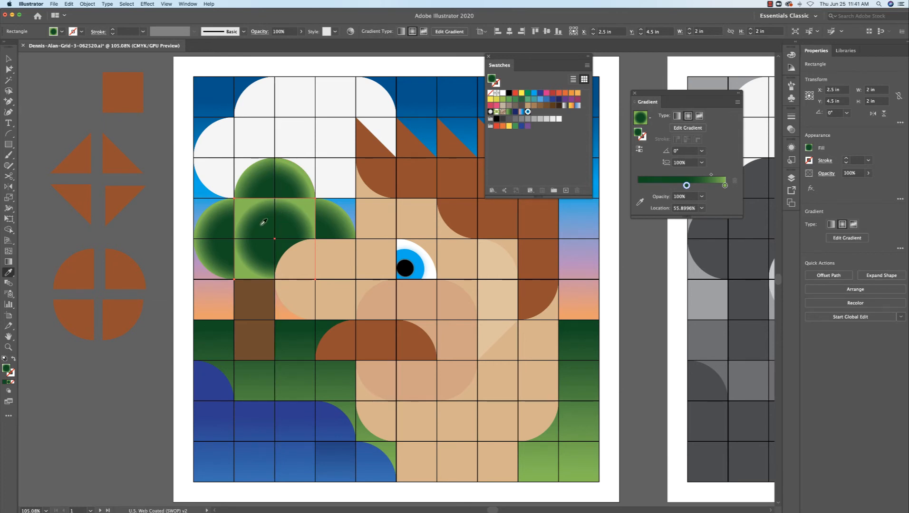
{"action": "key", "text": "g"}
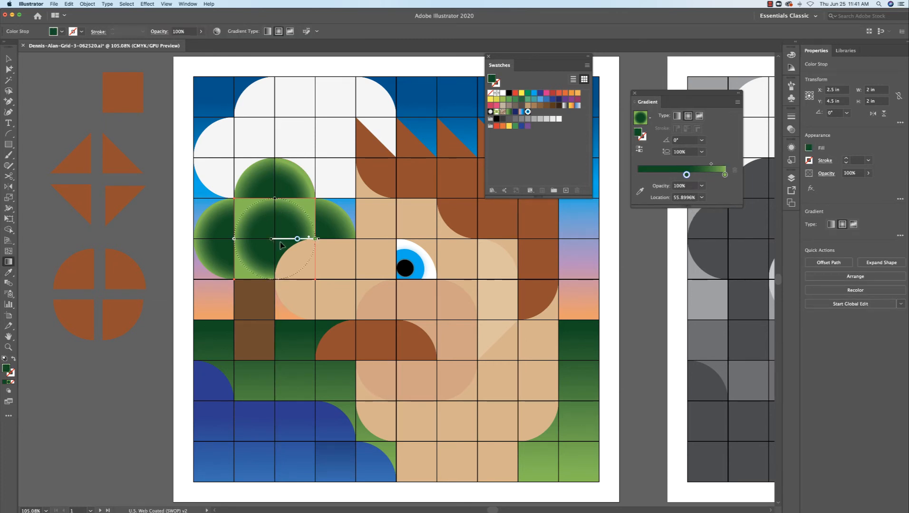
{"action": "mouse_move", "coordinate": [319, 239]}
{"action": "left_mouse_down"}
{"action": "mouse_move", "coordinate": [340, 240]}
{"action": "mouse_move", "coordinate": [333, 240]}
{"action": "left_mouse_up"}
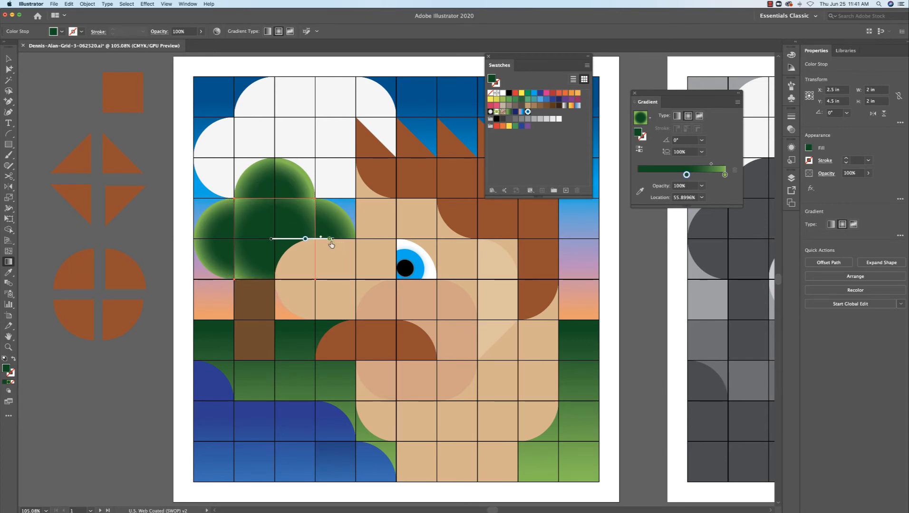
- Reverse the central square's gradient to put light green in the middle, and shift the dark green stop outward
{"action": "left_click", "coordinate": [638, 149]}
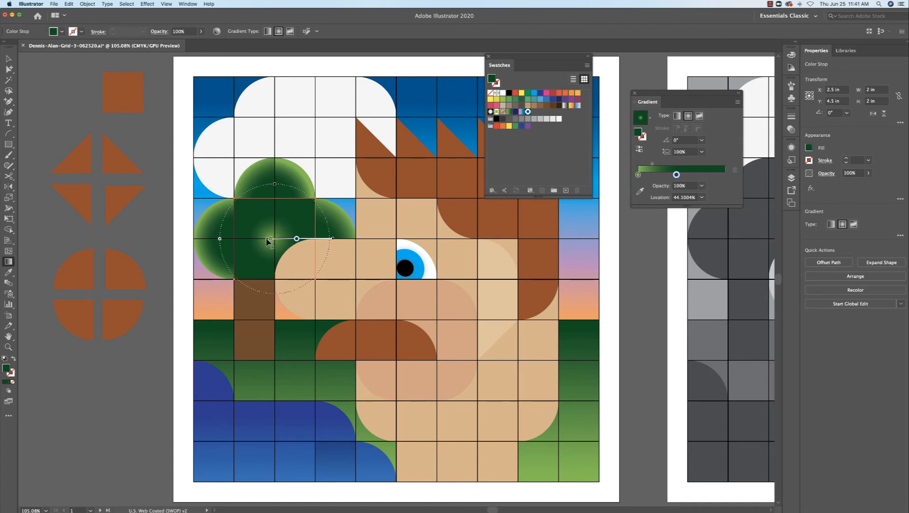
{"action": "left_click_drag", "start_coordinate": [299, 239], "coordinate": [306, 239]}
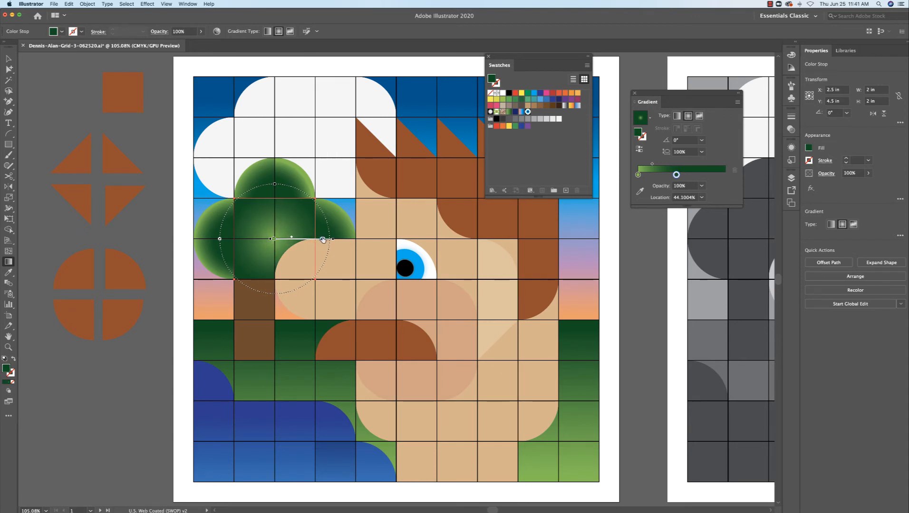
{"action": "left_click", "coordinate": [92, 120]}
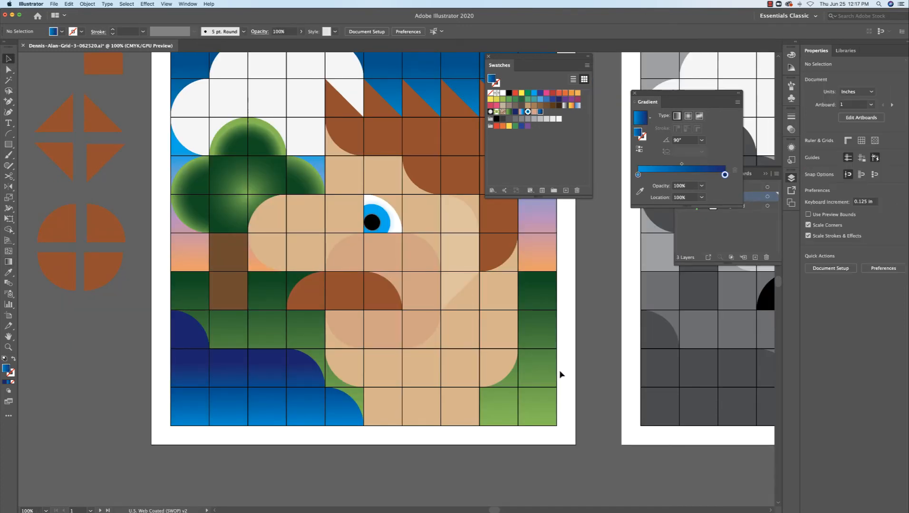
- Examine the radial gradients on the tree's upper and left rounded pieces
{"action": "left_click", "coordinate": [245, 147]}
{"action": "left_click", "coordinate": [261, 165], "text": "shift"}
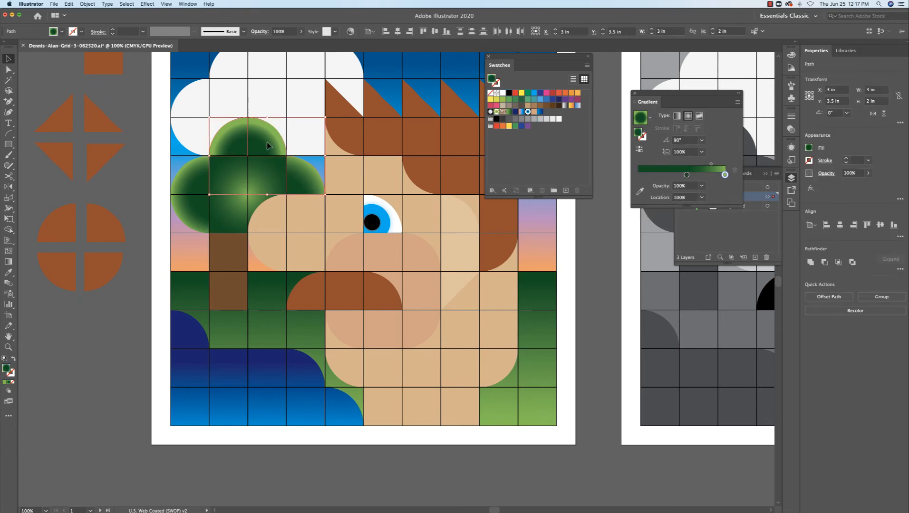
{"action": "left_click", "coordinate": [303, 172], "text": "shift"}
{"action": "key", "text": "g"}
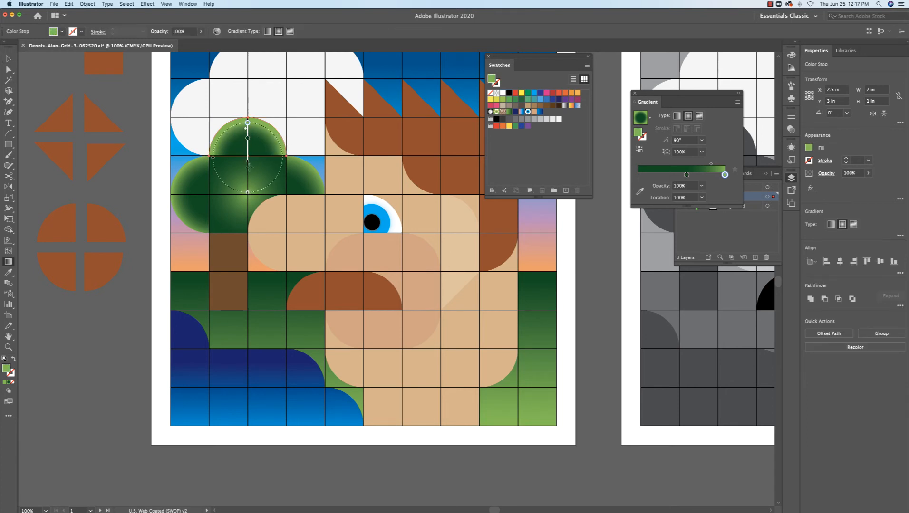
{"action": "left_click", "coordinate": [194, 206], "text": "super"}
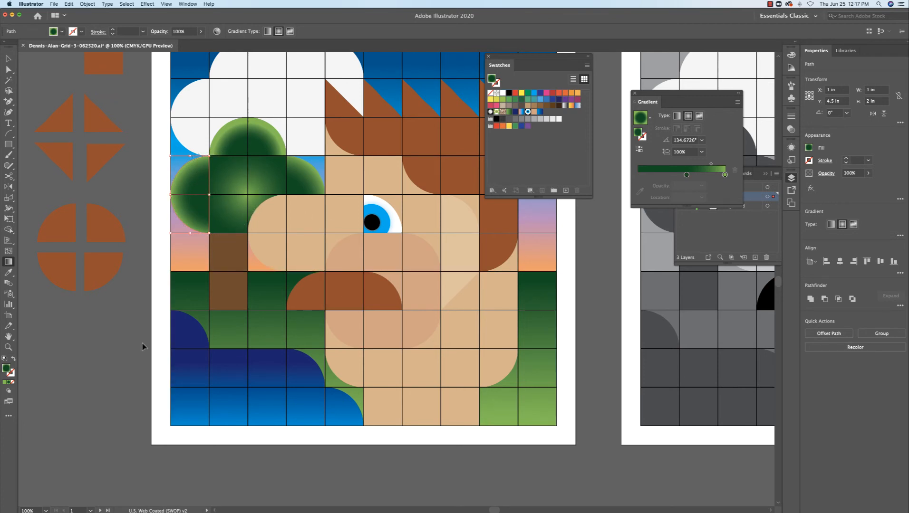
{"action": "left_click", "coordinate": [124, 339], "text": "super"}
- Select the four blue water pieces and, after undoing a trial deletion, merge them into one shape with Shape Builder
{"action": "left_click", "coordinate": [178, 341], "text": "super"}
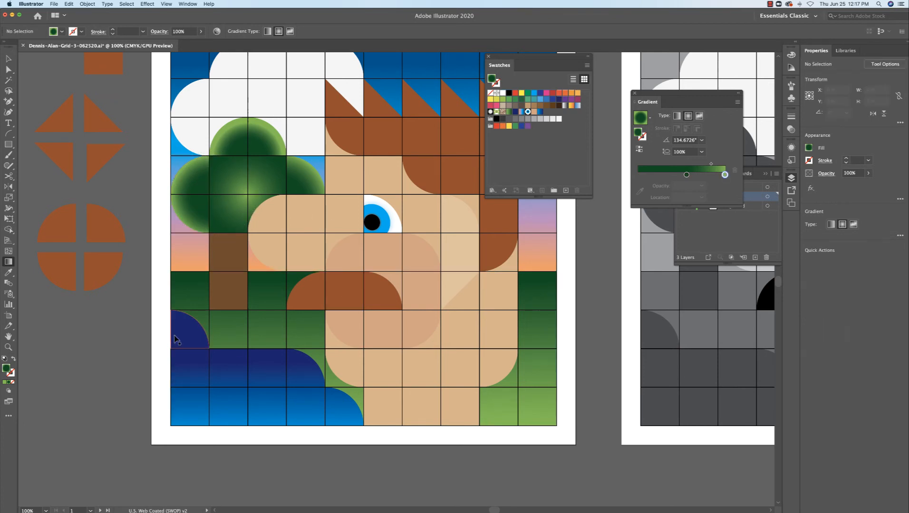
{"action": "left_click", "coordinate": [193, 373], "text": "shift+super"}
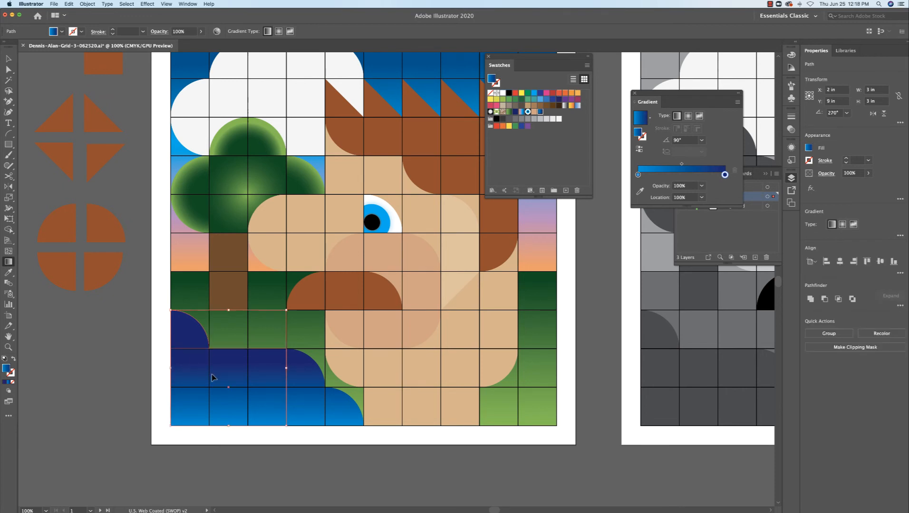
{"action": "left_click", "coordinate": [307, 378], "text": "shift+super"}
{"action": "left_click", "coordinate": [339, 407], "text": "shift+super"}
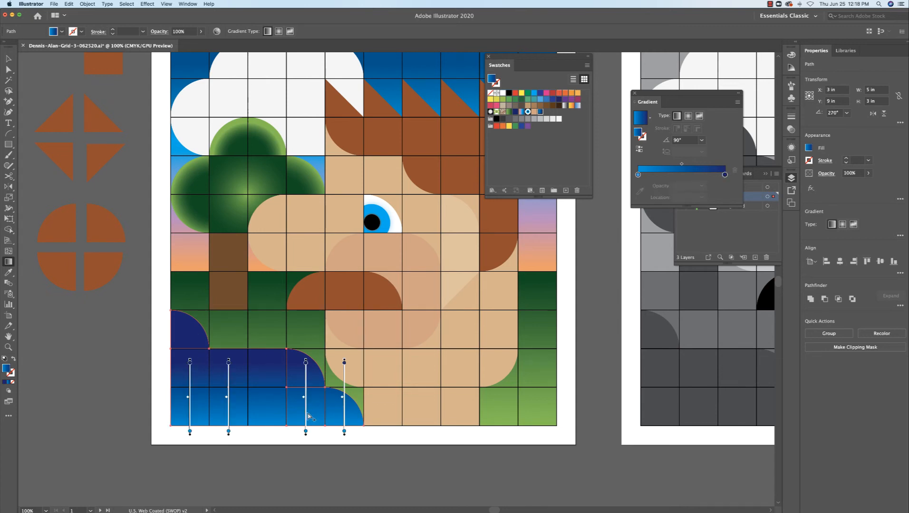
{"action": "key", "text": "Delete"}
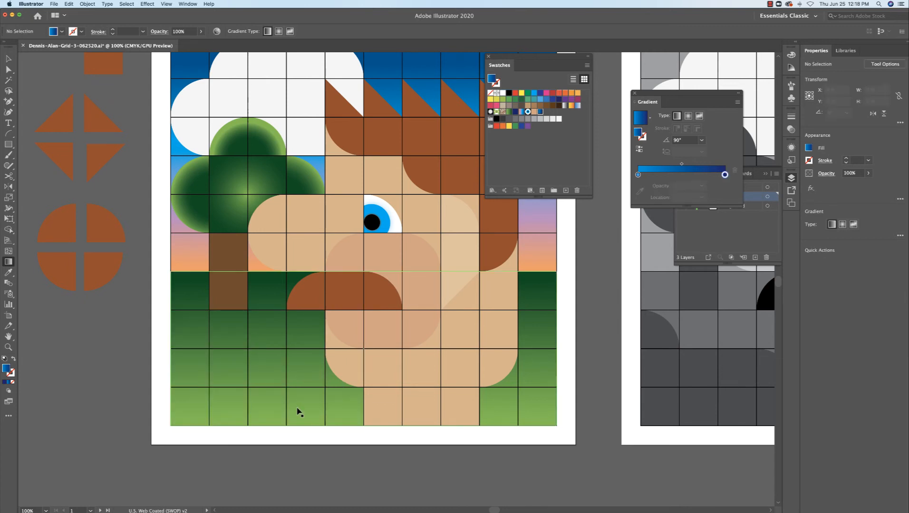
{"action": "key", "text": "super+z"}
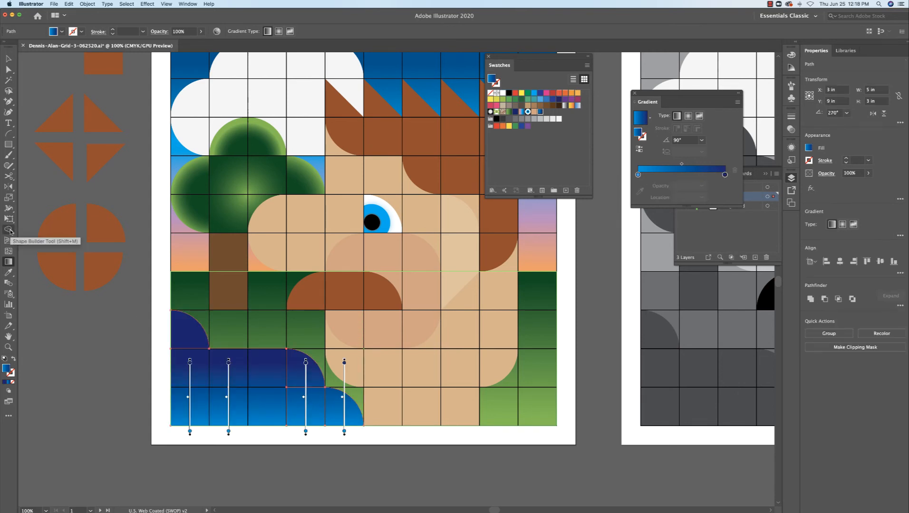
{"action": "left_click", "coordinate": [9, 230]}
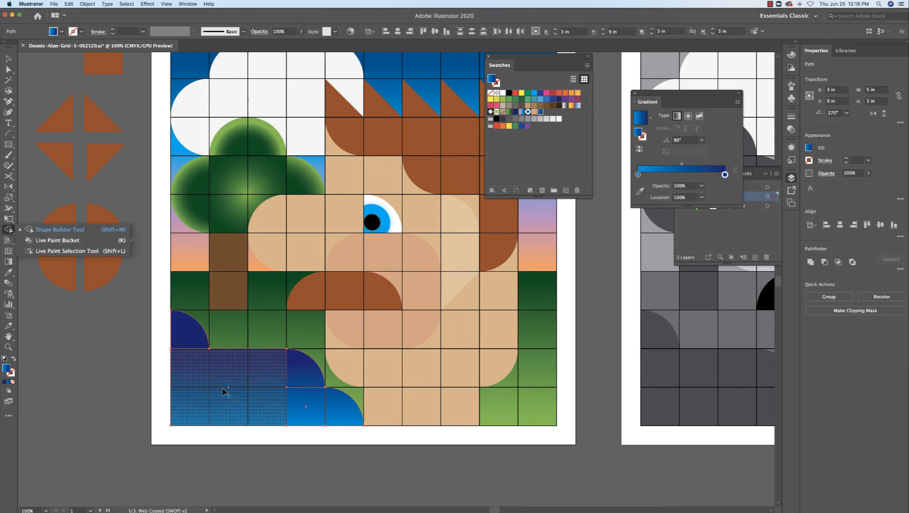
{"action": "mouse_move", "coordinate": [189, 332]}
{"action": "left_mouse_down"}
{"action": "mouse_move", "coordinate": [220, 373]}
{"action": "mouse_move", "coordinate": [290, 372]}
{"action": "mouse_move", "coordinate": [303, 402]}
{"action": "mouse_move", "coordinate": [337, 410]}
{"action": "left_mouse_up"}
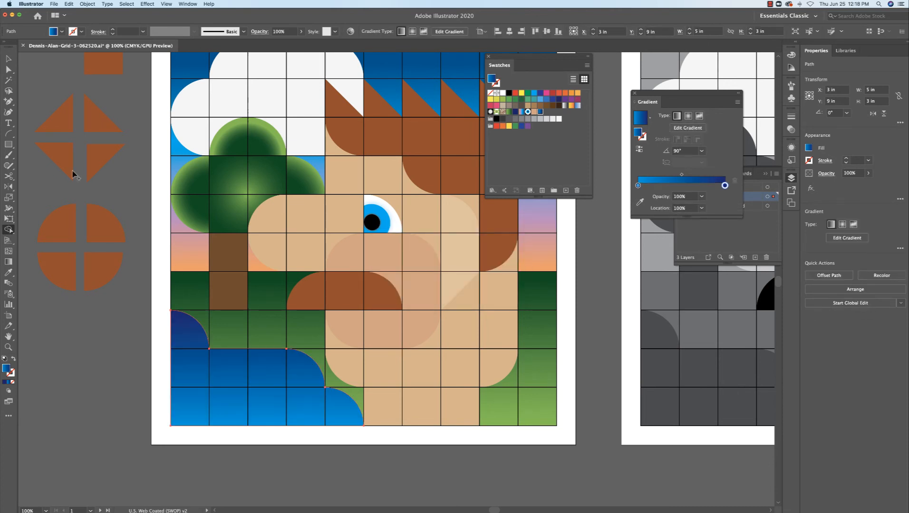
- Move the merged water shape off the artboard, inspect its outline, and undo the move
{"action": "key", "text": "v"}
{"action": "left_click_drag", "start_coordinate": [177, 237], "coordinate": [294, 158]}
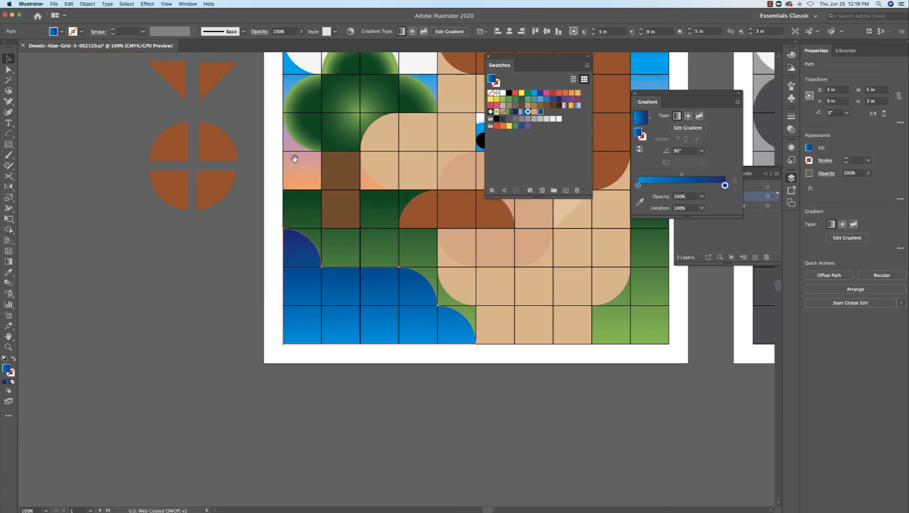
{"action": "left_click_drag", "start_coordinate": [299, 279], "coordinate": [92, 320]}
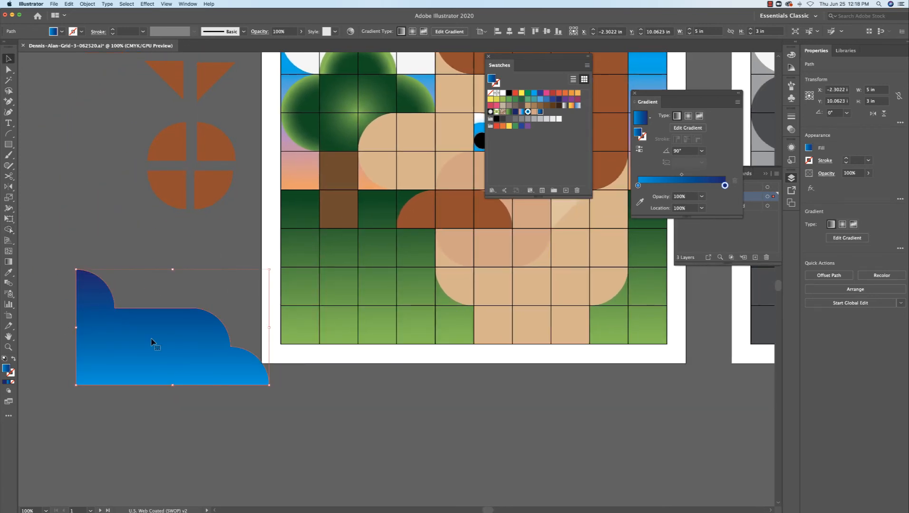
{"action": "key", "text": "a"}
{"action": "key", "text": "super+y"}
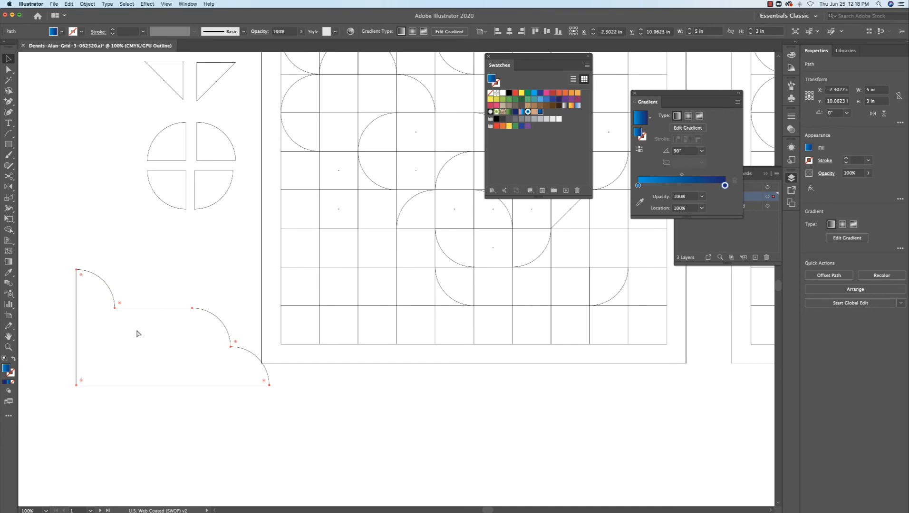
{"action": "key", "text": "super+z"}
{"action": "key", "text": "super+y"}
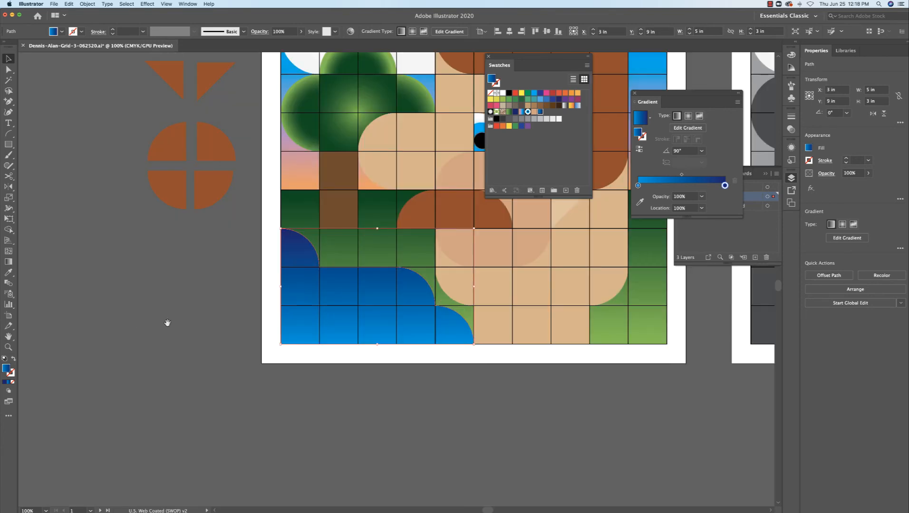
- Apply the saved blue gradient swatch to the merged water shape and redraw it vertically at 90° from the bottom edge upward
{"action": "scroll", "coordinate": [143, 347], "scroll_direction": "right", "scroll_amount": 10}
{"action": "scroll", "coordinate": [143, 347], "scroll_direction": "up", "scroll_amount": 4}
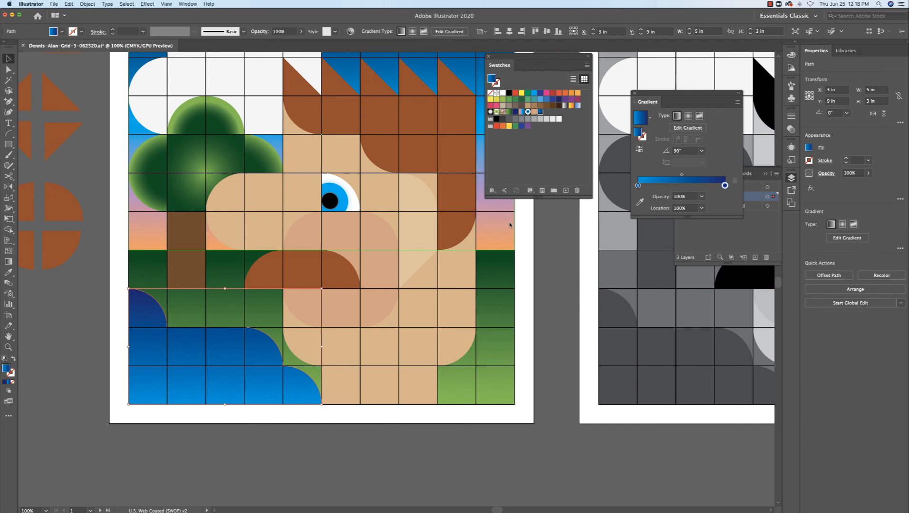
{"action": "left_click", "coordinate": [540, 112]}
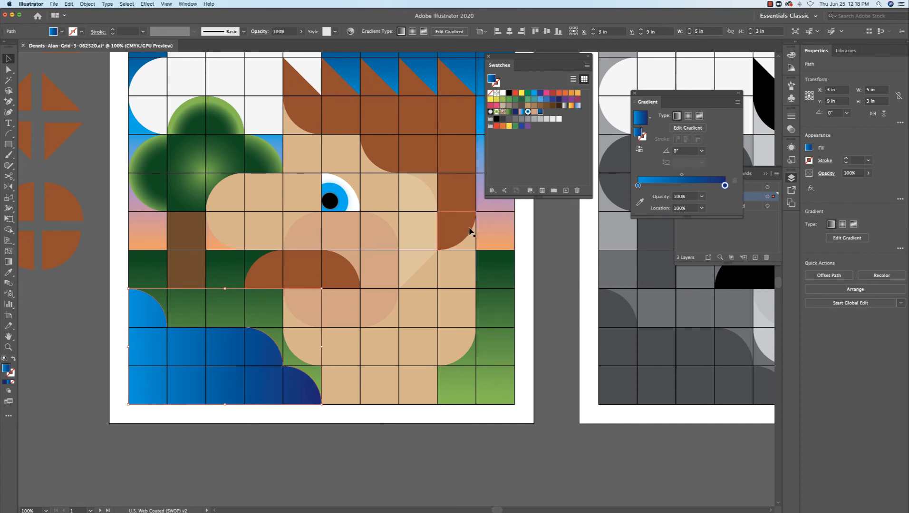
{"action": "key", "text": "g"}
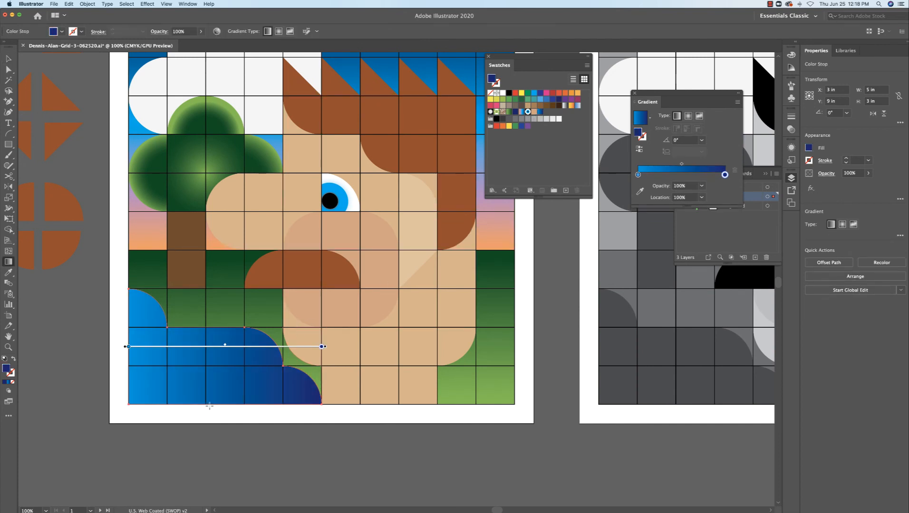
{"action": "left_click_drag", "start_coordinate": [209, 405], "coordinate": [209, 345]}
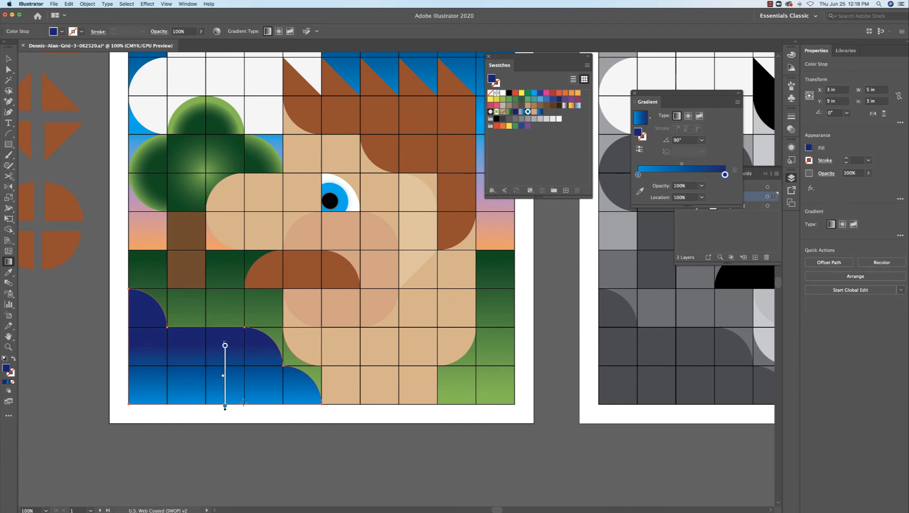
{"action": "left_click_drag", "start_coordinate": [242, 403], "coordinate": [242, 338]}
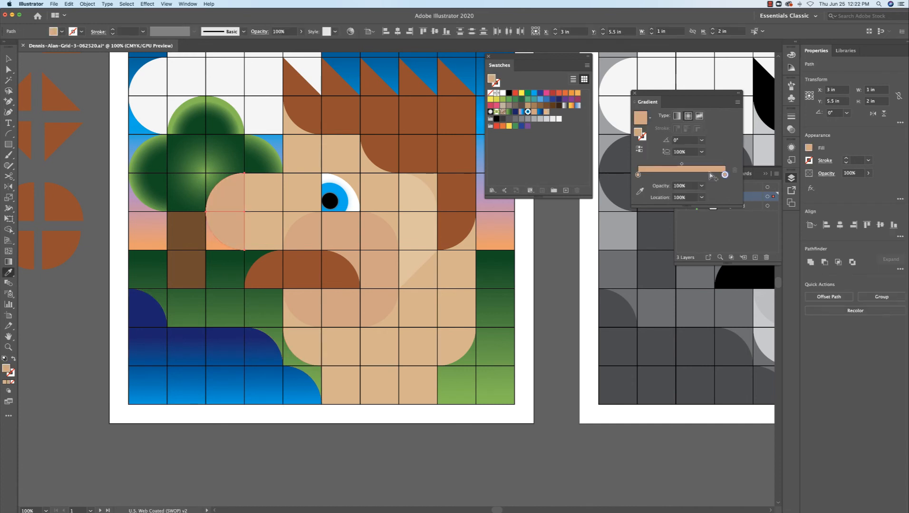
- Recolour the rounded nose tip's radial gradient from light tan to a yellower, more saturated tan, shifting its midpoint toward the outer colour
{"action": "double_click", "coordinate": [638, 175]}
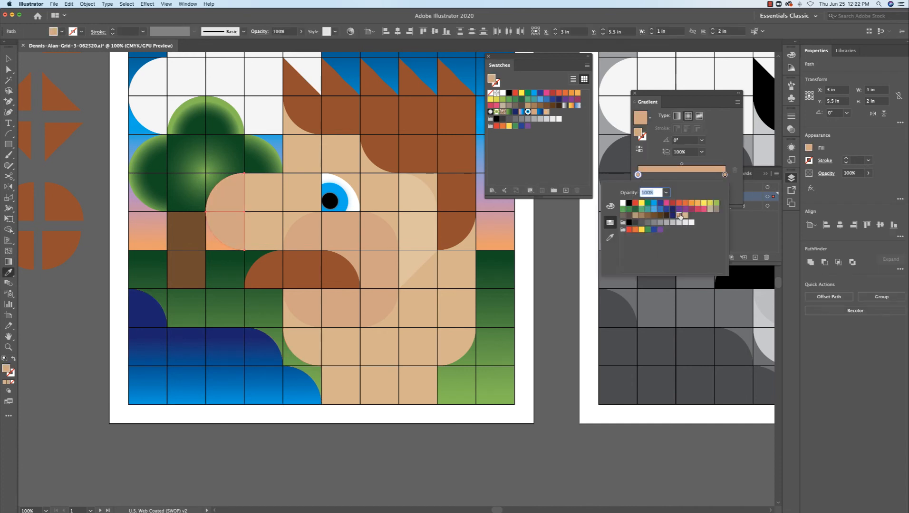
{"action": "left_click_drag", "start_coordinate": [681, 164], "coordinate": [692, 164]}
{"action": "double_click", "coordinate": [724, 175]}
{"action": "left_click", "coordinate": [610, 206]}
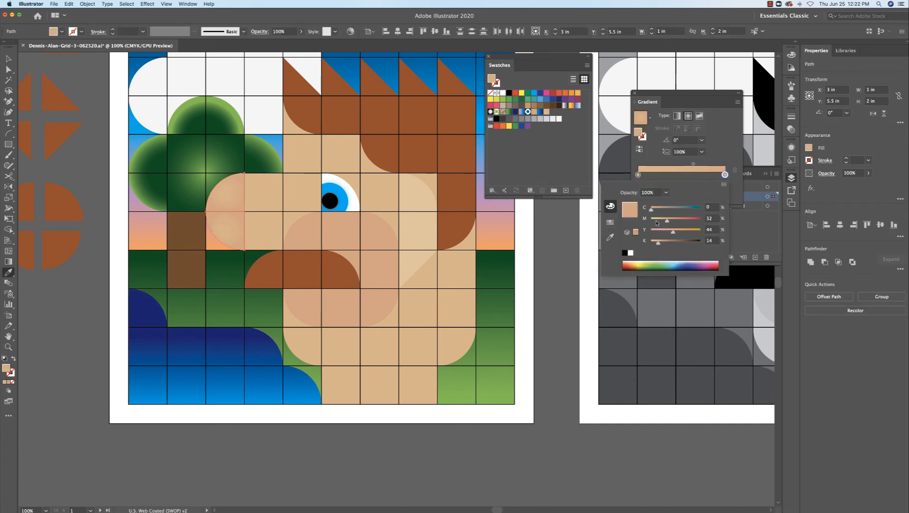
{"action": "left_click_drag", "start_coordinate": [673, 232], "coordinate": [682, 232]}
- Redraw the radial gradient across both nose tip pieces at 180°, from their shared straight edge out to the curve
{"action": "key", "text": "g"}
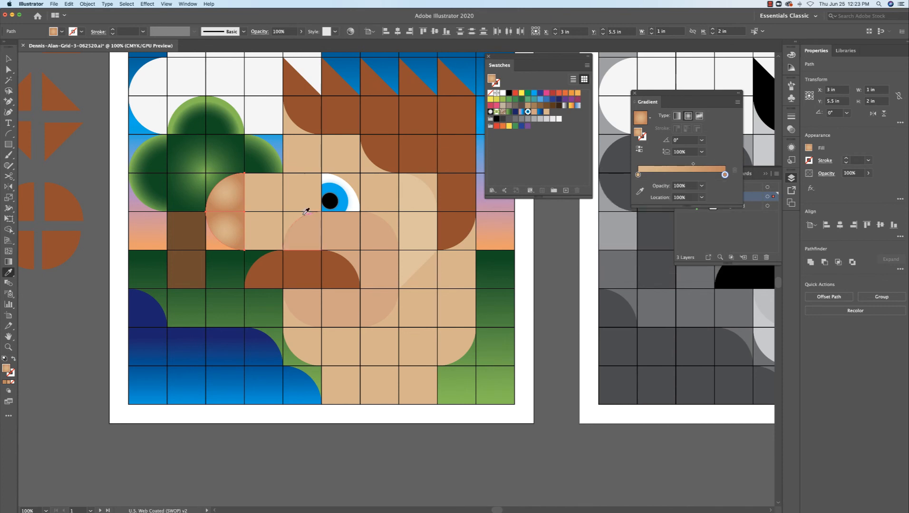
{"action": "left_click_drag", "start_coordinate": [247, 212], "coordinate": [212, 211]}
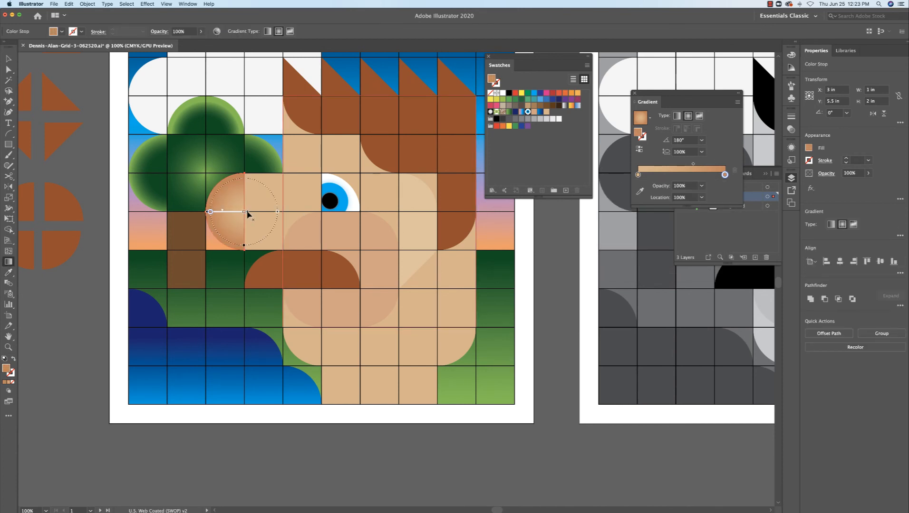
{"action": "left_click", "coordinate": [119, 227], "text": "super"}
- Copy the nose tip's gradient to the two adjoining nose squares and make it linear
{"action": "left_click", "coordinate": [264, 237], "text": "super"}
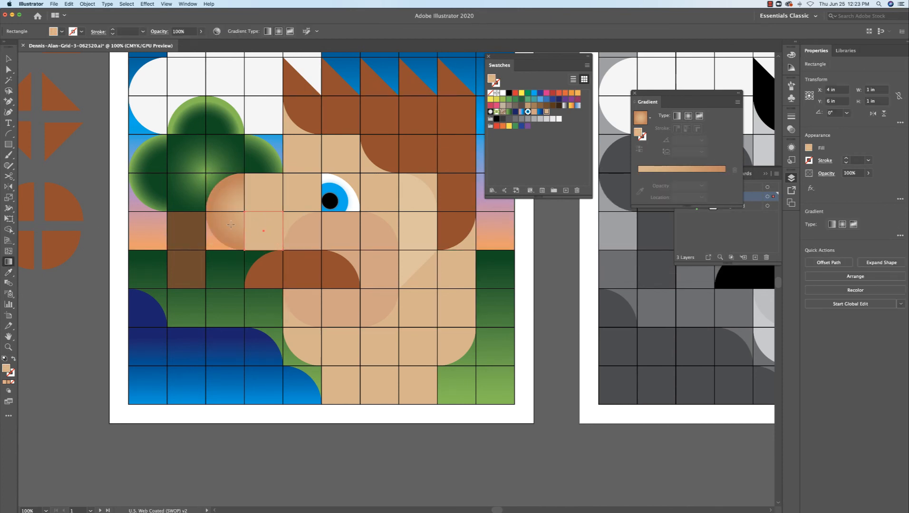
{"action": "key", "text": "i"}
{"action": "left_click", "coordinate": [230, 229]}
{"action": "left_click", "coordinate": [677, 116]}
{"action": "left_click", "coordinate": [273, 200], "text": "shift+super"}
{"action": "scroll", "coordinate": [272, 202], "scroll_direction": "right", "scroll_amount": 3}
{"action": "left_click", "coordinate": [197, 217]}
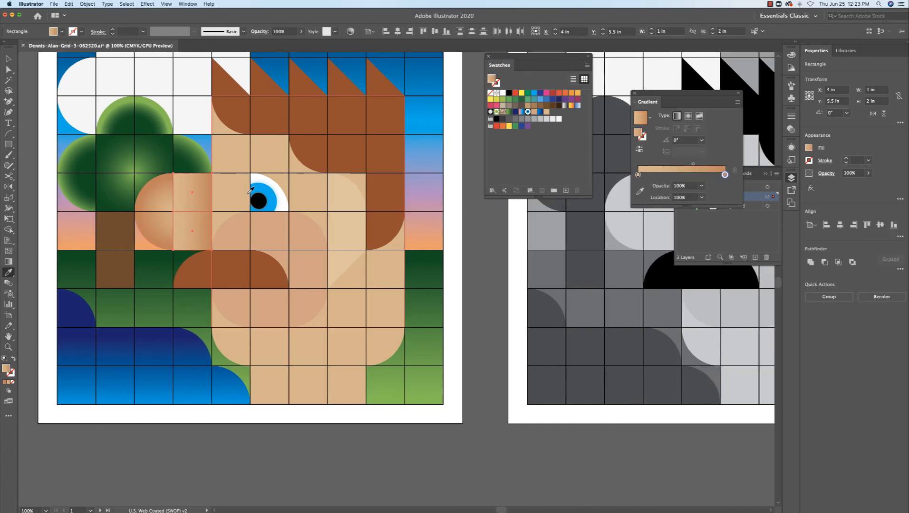
- Redraw the nose squares' linear gradient at 90°, with light tan at about 50% and darker tan stops at both ends
{"action": "key", "text": "g"}
{"action": "left_click_drag", "start_coordinate": [192, 250], "coordinate": [192, 174]}
{"action": "left_click_drag", "start_coordinate": [638, 175], "coordinate": [682, 175]}
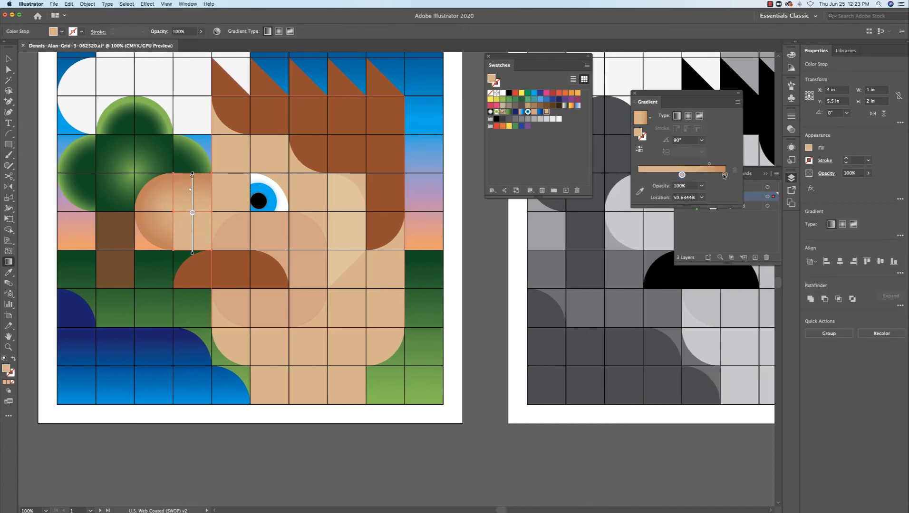
{"action": "left_click", "coordinate": [639, 175]}
{"action": "left_click_drag", "start_coordinate": [190, 192], "coordinate": [192, 233]}
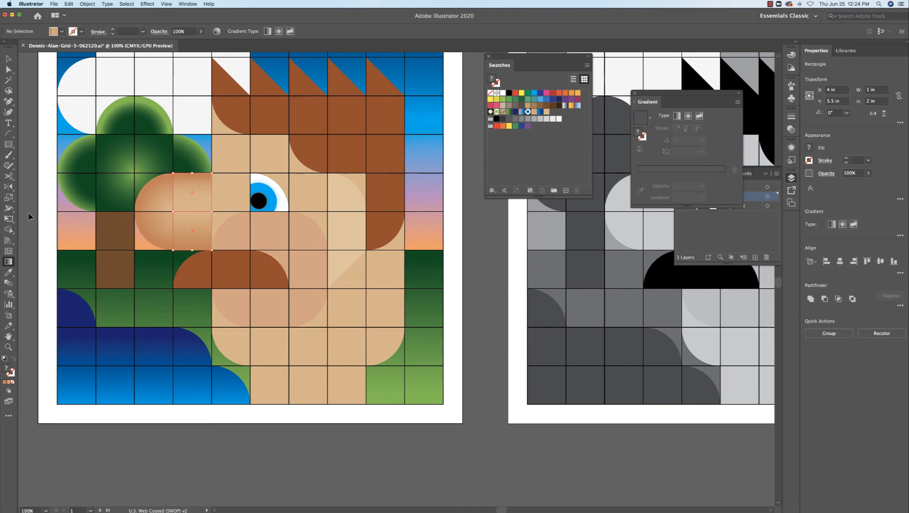
{"action": "scroll", "coordinate": [190, 239], "scroll_direction": "left", "scroll_amount": 5}
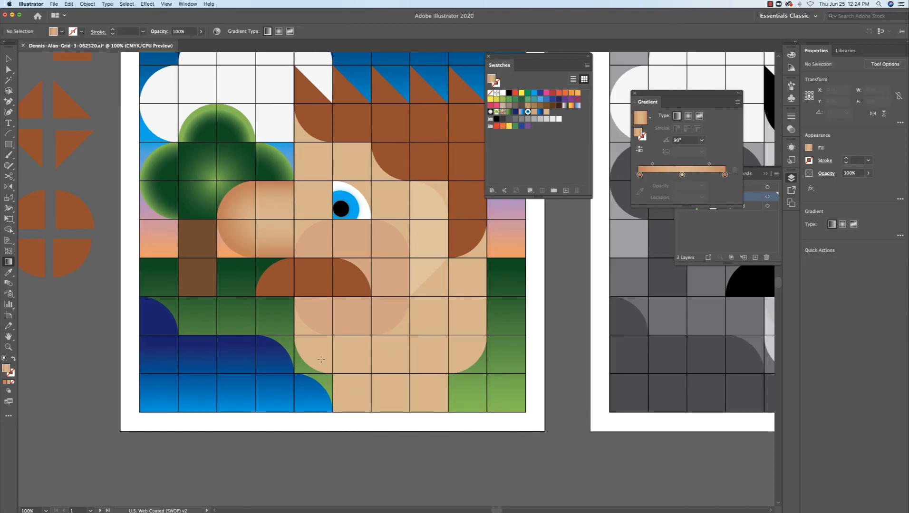
{"action": "left_click", "coordinate": [300, 325]}
{"action": "key", "text": "i"}
{"action": "left_click", "coordinate": [247, 242]}
{"action": "key", "text": "super+z"}
- Copy the nose tip's radial gradient to the jaw's rounded left corner and redraw it from the inner corner out to the curve
{"action": "left_click", "coordinate": [331, 339], "text": "super"}
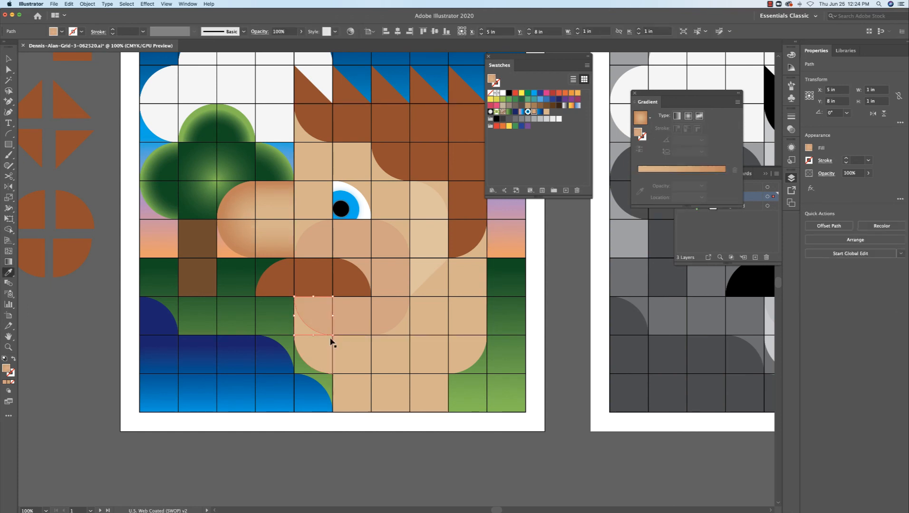
{"action": "left_click", "coordinate": [303, 324], "text": "super"}
{"action": "left_click", "coordinate": [314, 346], "text": "super"}
{"action": "left_click", "coordinate": [246, 243]}
{"action": "key", "text": "g"}
{"action": "mouse_move", "coordinate": [333, 335]}
{"action": "left_mouse_down"}
{"action": "mouse_move", "coordinate": [297, 364]}
{"action": "mouse_move", "coordinate": [317, 351]}
{"action": "left_mouse_up"}
- Copy the left jaw corner's radial gradient to the rounded right corner and redraw it from the inner corner out to the curve
{"action": "scroll", "coordinate": [319, 349], "scroll_direction": "up", "scroll_amount": 1}
{"action": "left_click", "coordinate": [450, 356], "text": "super"}
{"action": "key", "text": "i"}
{"action": "left_click", "coordinate": [314, 357]}
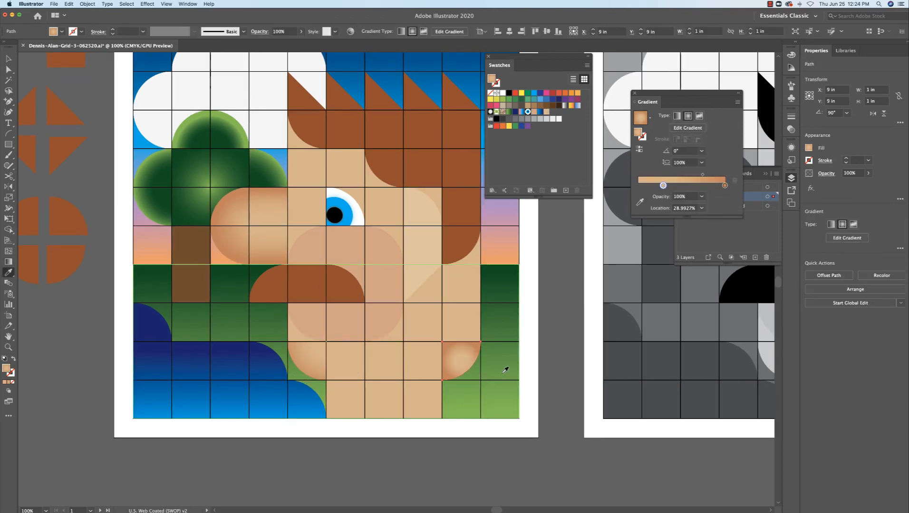
{"action": "key", "text": "g"}
{"action": "left_click_drag", "start_coordinate": [434, 336], "coordinate": [477, 371]}
- Copy the nose's three-stop linear gradient to the large face rectangle at 0° and shift both midpoints outward toward the edges
{"action": "left_click", "coordinate": [470, 325], "text": "super"}
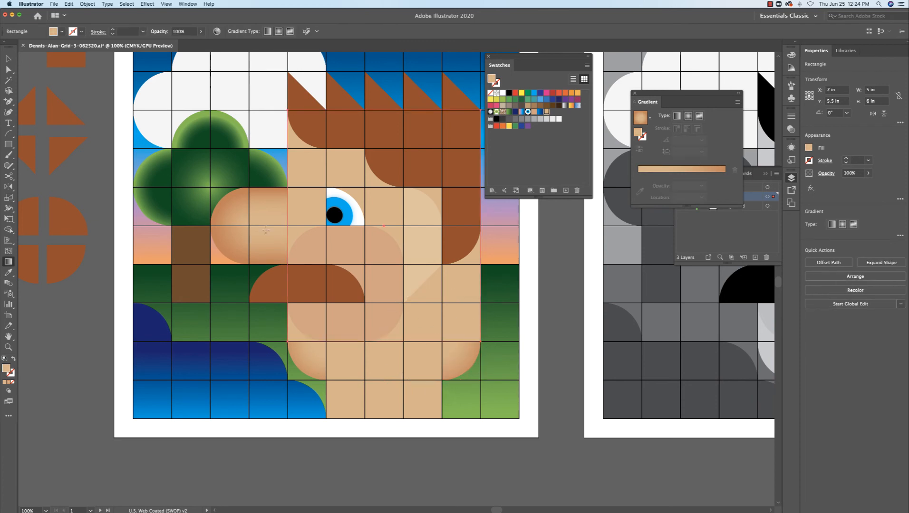
{"action": "key", "text": "i"}
{"action": "left_click", "coordinate": [272, 235]}
{"action": "key", "text": "g"}
{"action": "left_click_drag", "start_coordinate": [320, 224], "coordinate": [303, 223]}
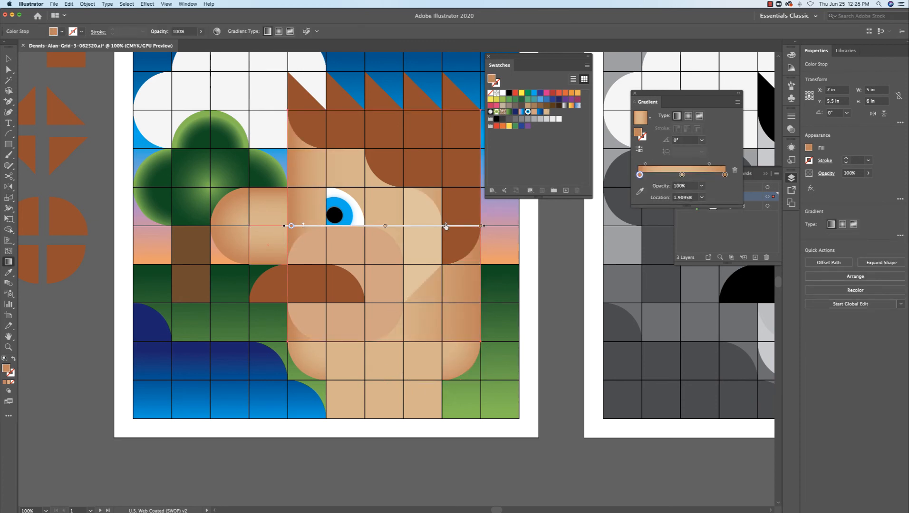
{"action": "left_click_drag", "start_coordinate": [445, 223], "coordinate": [466, 224]}
- Darken the right end stop of the face rectangle's gradient to about 37% black
{"action": "double_click", "coordinate": [481, 226]}
{"action": "left_click_drag", "start_coordinate": [417, 292], "coordinate": [424, 292]}
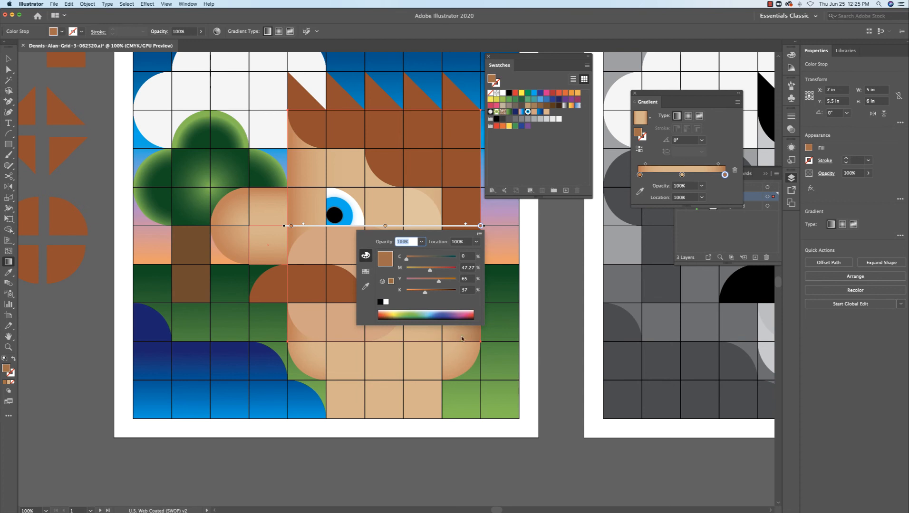
{"action": "left_click", "coordinate": [519, 426], "text": "super"}
- Copy the nose tip's radial gradient to the cheek's quarter circle and redraw it from the inner corner toward the curved edge
{"action": "left_click", "coordinate": [420, 216], "text": "super"}
{"action": "key", "text": "i"}
{"action": "left_click", "coordinate": [235, 210]}
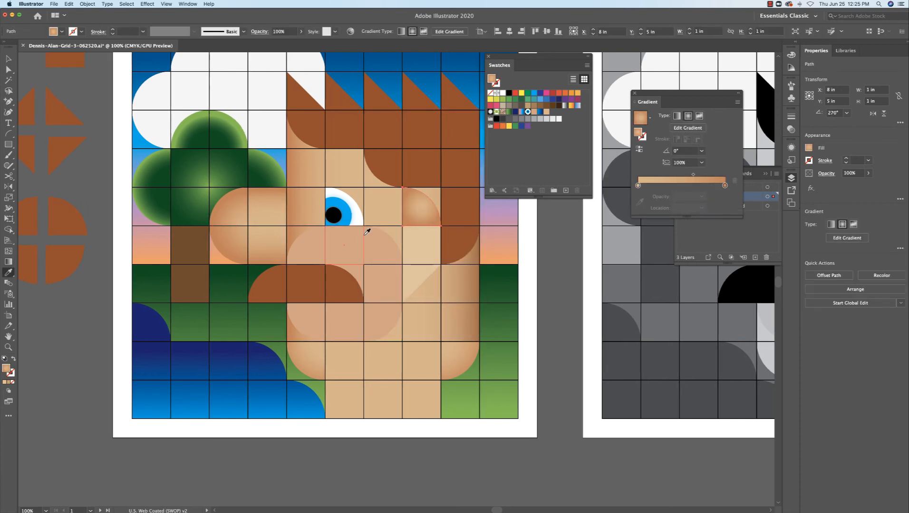
{"action": "key", "text": "g"}
{"action": "left_click_drag", "start_coordinate": [402, 228], "coordinate": [427, 204]}
- Fill the square below the cheek's quarter circle with the tan gradient, made linear at 0° and darkening toward its right edge
{"action": "left_click", "coordinate": [426, 250], "text": "super"}
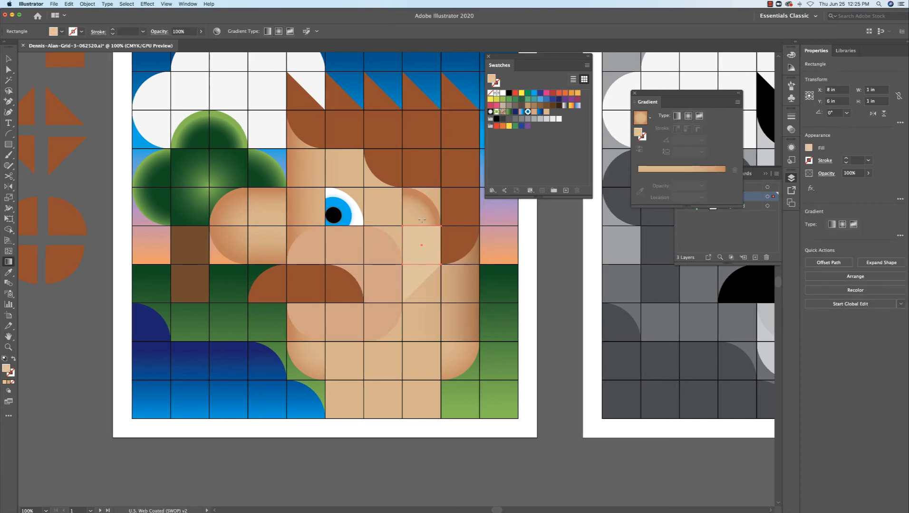
{"action": "key", "text": "i"}
{"action": "key", "text": "g"}
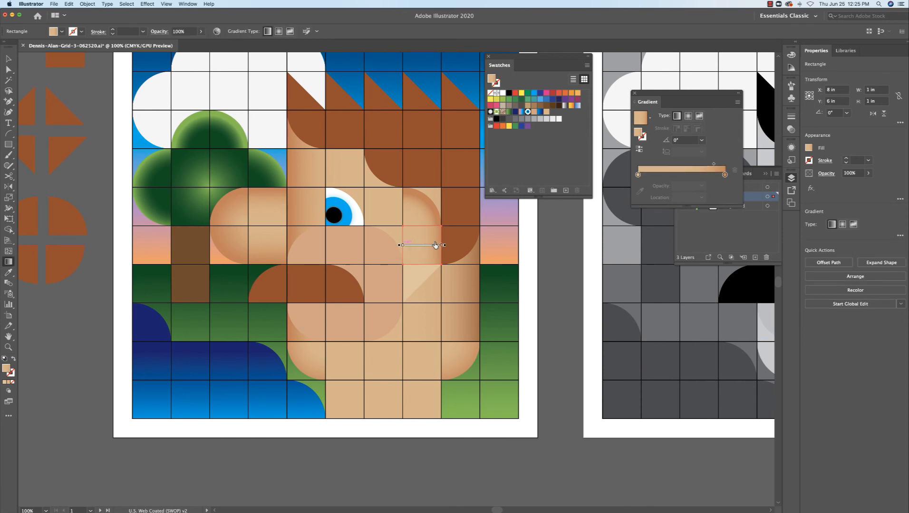
{"action": "mouse_move", "coordinate": [440, 245]}
{"action": "left_mouse_down"}
{"action": "mouse_move", "coordinate": [412, 274]}
{"action": "mouse_move", "coordinate": [423, 285]}
{"action": "left_mouse_up"}
- Copy the cheek square's linear gradient to the triangle below it, with the dark tan along the diagonal edge
{"action": "left_click", "coordinate": [414, 277], "text": "super"}
{"action": "key", "text": "i"}
{"action": "left_click", "coordinate": [418, 252]}
{"action": "key", "text": "g"}
{"action": "left_click", "coordinate": [560, 302], "text": "super"}
- Copy the face rectangle's three-stop linear gradient to the 3 × 2 in neck rectangle
{"action": "scroll", "coordinate": [560, 304], "scroll_direction": "left", "scroll_amount": 2}
{"action": "left_click", "coordinate": [459, 366], "text": "super"}
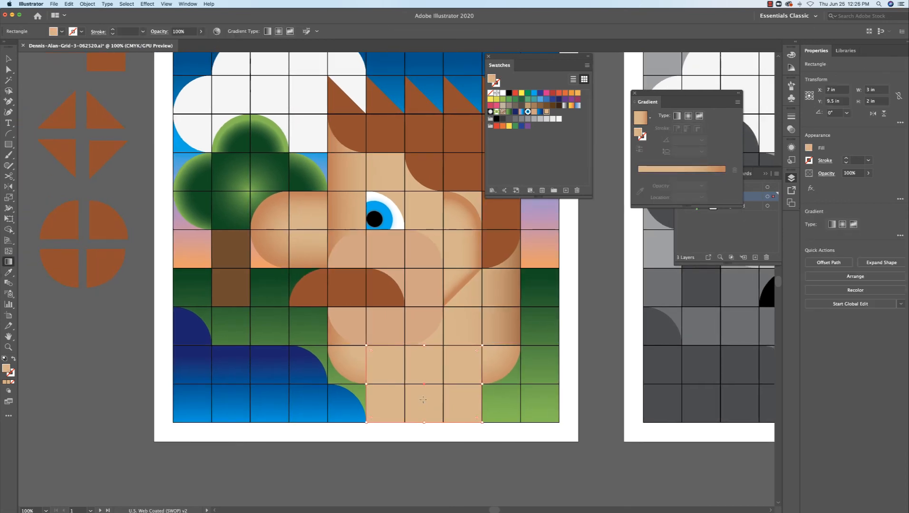
{"action": "key", "text": "i"}
{"action": "left_click", "coordinate": [504, 329]}
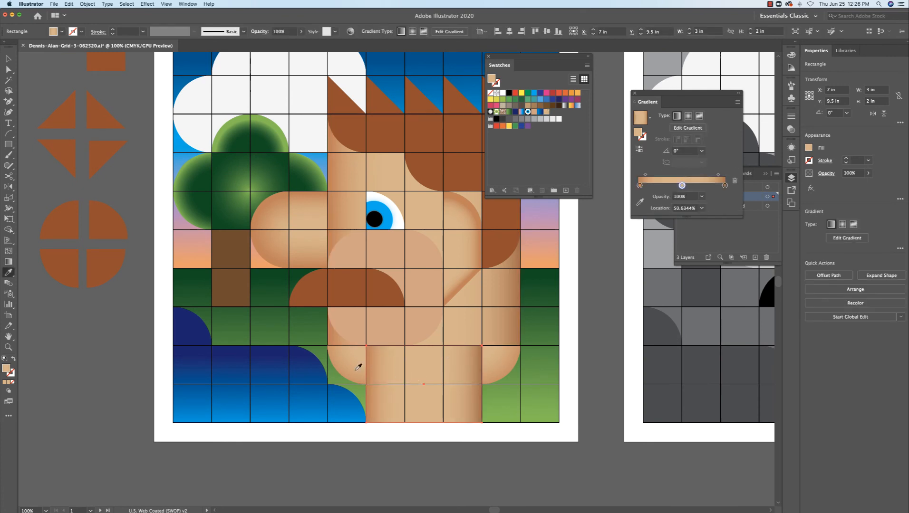
- Limit the neck gradient to the bottom grid row and fill the 3 × 1 in chin rectangle above it with flat tan
{"action": "key", "text": "v"}
{"action": "left_click_drag", "start_coordinate": [424, 346], "coordinate": [434, 369]}
{"action": "key", "text": "o"}
{"action": "left_click", "coordinate": [546, 112]}
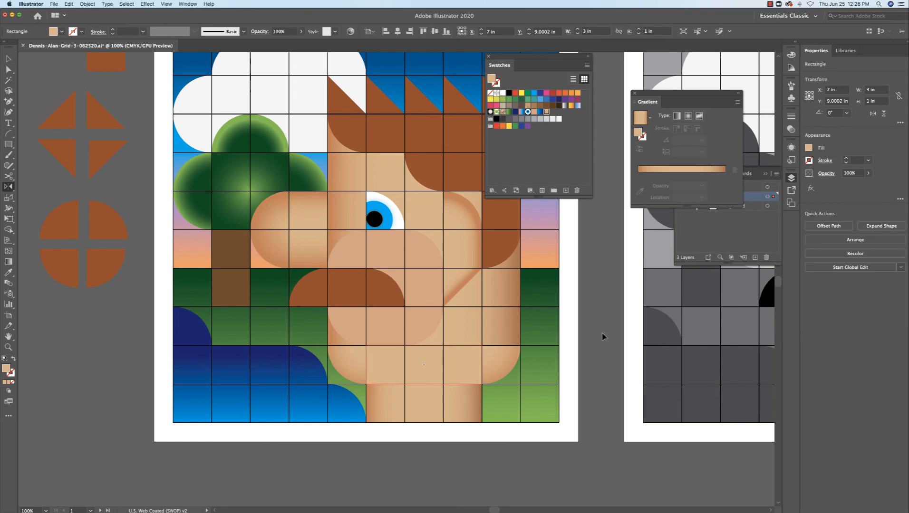
{"action": "left_click", "coordinate": [602, 336], "text": "super"}
- Merge the two tree trunk squares into one shape with the Shape Builder
{"action": "scroll", "coordinate": [602, 336], "scroll_direction": "right", "scroll_amount": 2}
{"action": "left_click", "coordinate": [183, 286], "text": "super"}
{"action": "left_click", "coordinate": [184, 304], "text": "shift+super"}
{"action": "key", "text": "shift+m"}
{"action": "left_click_drag", "start_coordinate": [154, 281], "coordinate": [181, 311]}
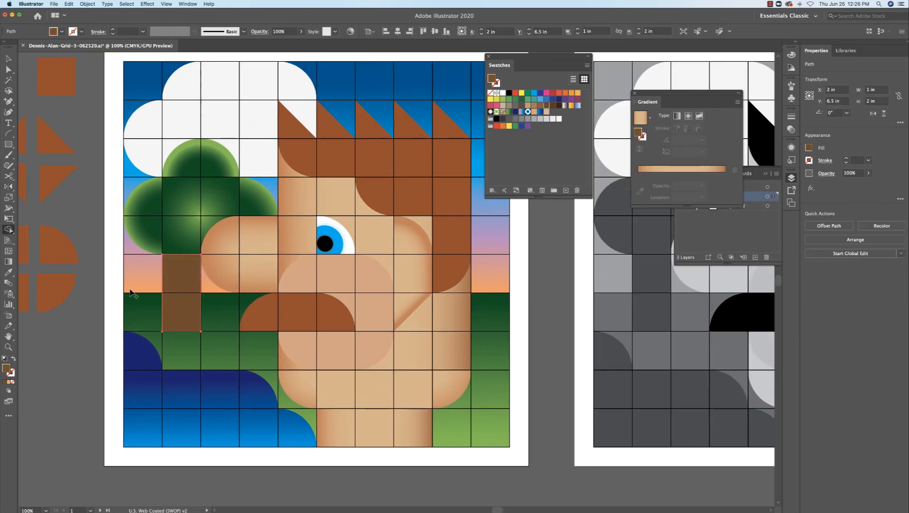
- Give the trunk a linear gradient with a light brown stop near the middle and a very dark brown stop at the right end
{"action": "left_click", "coordinate": [676, 115]}
{"action": "left_click_drag", "start_coordinate": [637, 175], "coordinate": [684, 175]}
{"action": "double_click", "coordinate": [684, 175]}
{"action": "left_click", "coordinate": [641, 216]}
{"action": "double_click", "coordinate": [724, 175]}
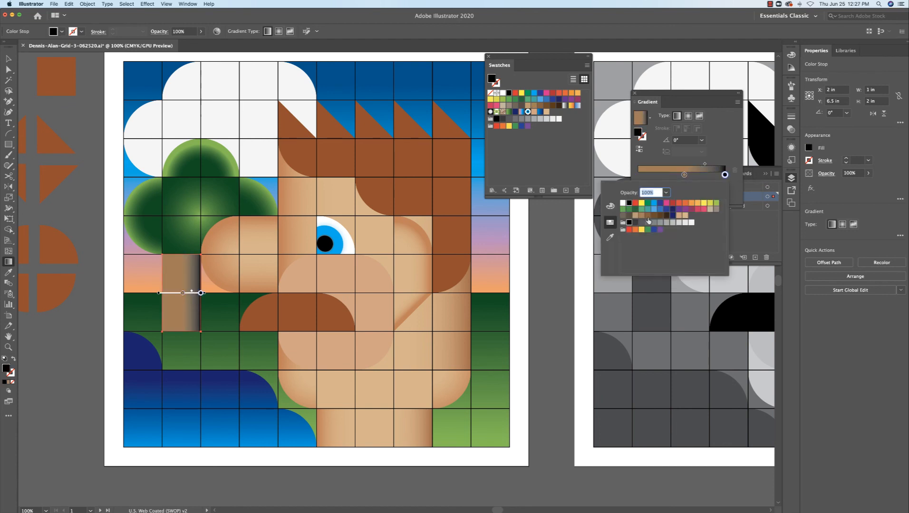
{"action": "left_click", "coordinate": [660, 215]}
{"action": "left_click", "coordinate": [666, 215]}
{"action": "left_click", "coordinate": [702, 179]}
- Add a medium-dark brown stop at 0% of the trunk's gradient and adjust the spacing between its stops
{"action": "left_click", "coordinate": [638, 175]}
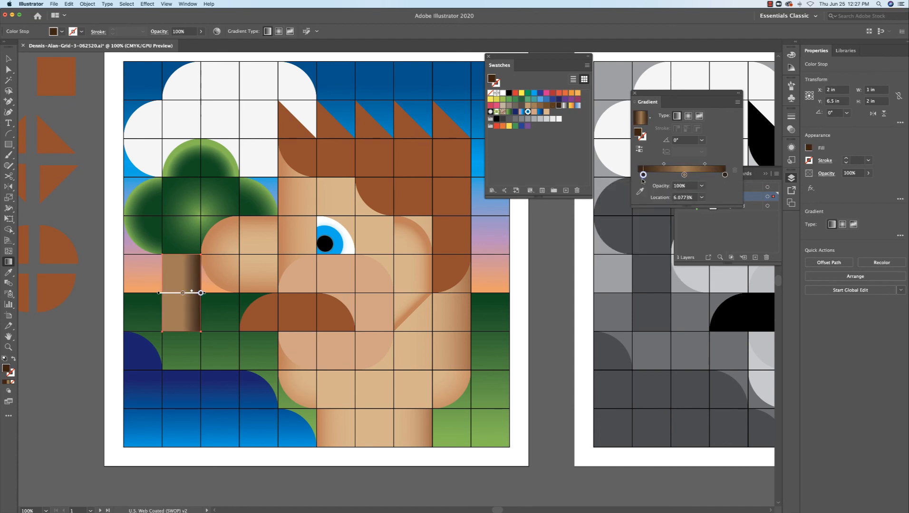
{"action": "double_click", "coordinate": [637, 175]}
{"action": "left_click", "coordinate": [660, 215]}
{"action": "left_click", "coordinate": [697, 178]}
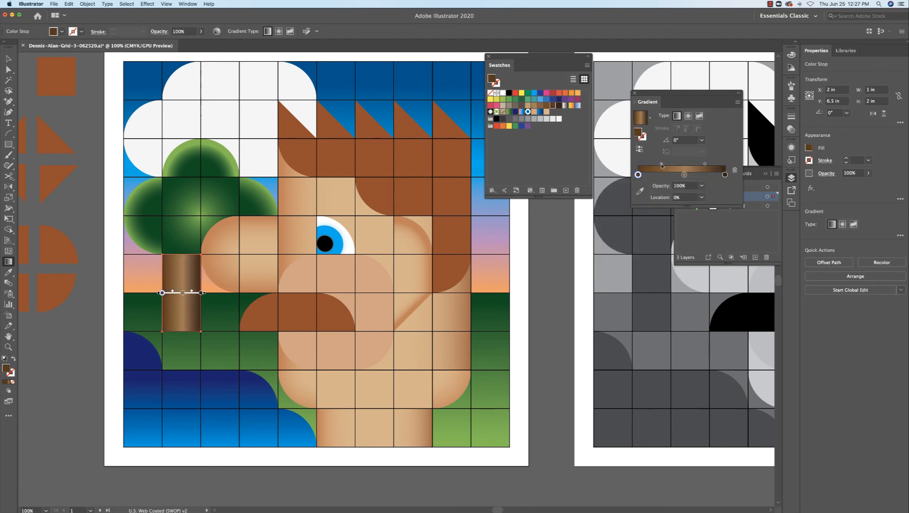
{"action": "left_click_drag", "start_coordinate": [661, 164], "coordinate": [706, 164]}
- Save the hair's brown as a swatch and recolour the first hair spike a lighter golden brown
{"action": "scroll", "coordinate": [555, 239], "scroll_direction": "right", "scroll_amount": 5}
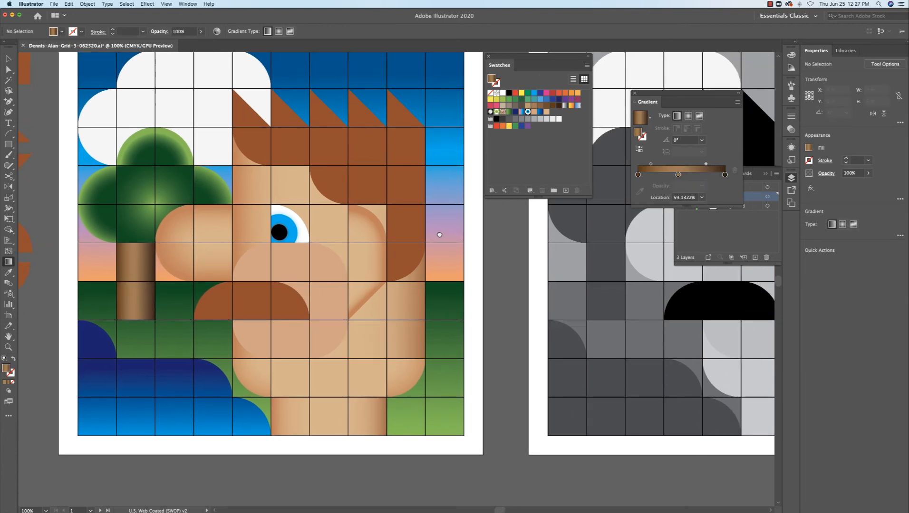
{"action": "left_click", "coordinate": [241, 124]}
{"action": "left_click_drag", "start_coordinate": [492, 79], "coordinate": [556, 116]}
{"action": "double_click", "coordinate": [7, 370]}
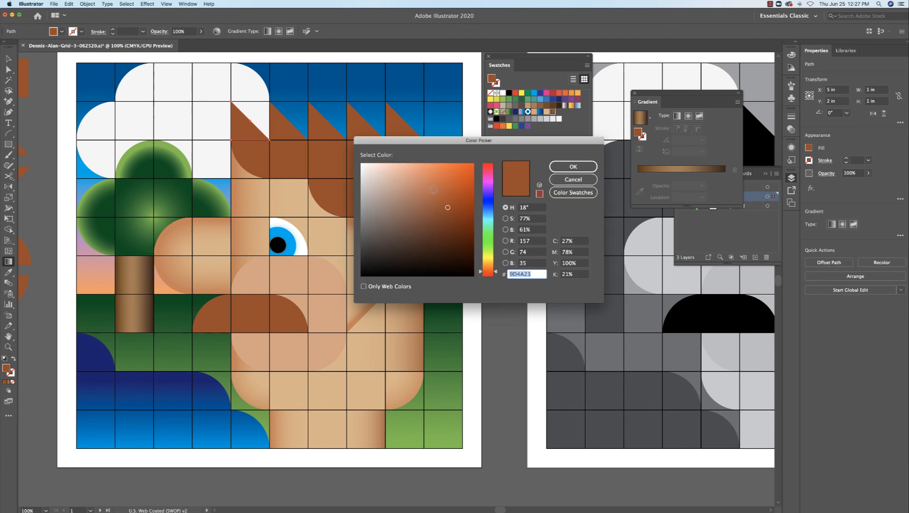
{"action": "left_click", "coordinate": [432, 190]}
{"action": "left_click_drag", "start_coordinate": [495, 270], "coordinate": [494, 266]}
{"action": "left_click", "coordinate": [571, 167]}
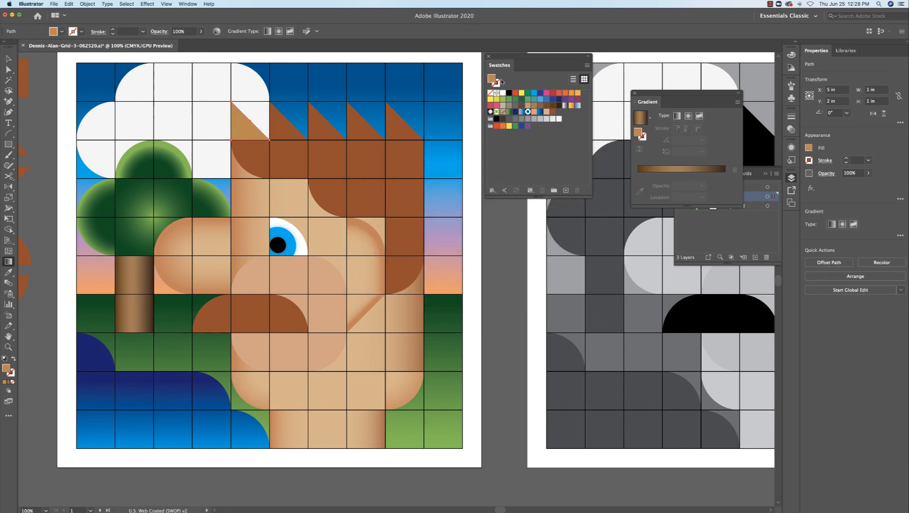
- Give the first hair spike a linear gradient from golden brown to the saved hair brown, running diagonally across the triangle
{"action": "left_click", "coordinate": [641, 118]}
{"action": "double_click", "coordinate": [638, 175]}
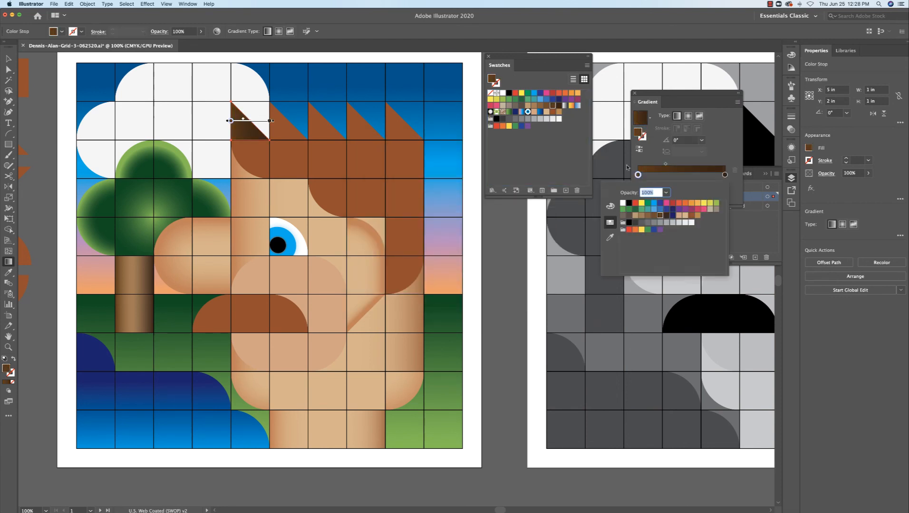
{"action": "left_click", "coordinate": [697, 216]}
{"action": "double_click", "coordinate": [724, 175]}
{"action": "left_click", "coordinate": [690, 216]}
{"action": "type", "text": "g"}
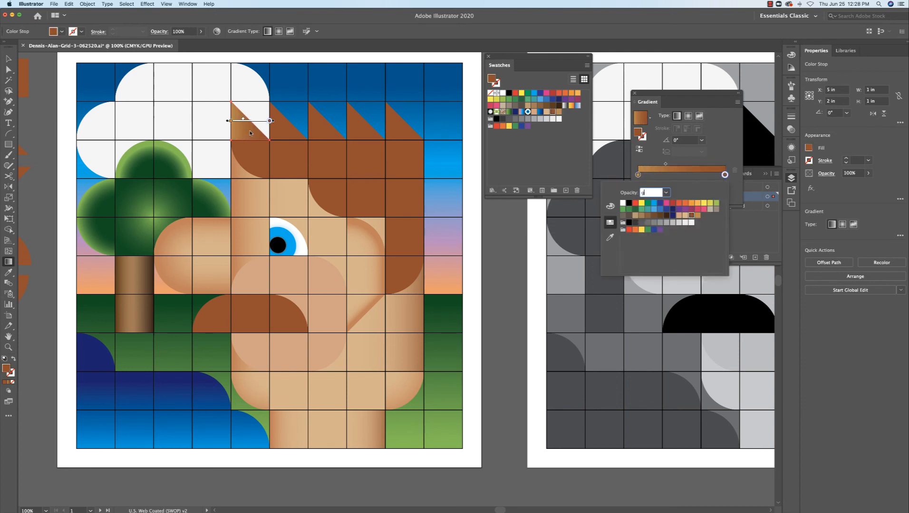
{"action": "left_click", "coordinate": [250, 134]}
{"action": "left_click_drag", "start_coordinate": [255, 114], "coordinate": [280, 127]}
- Copy the first spike's gradient to the other four hair spikes
{"action": "left_click", "coordinate": [281, 127], "text": "super"}
{"action": "left_click", "coordinate": [319, 127], "text": "shift+super"}
{"action": "left_click", "coordinate": [354, 128], "text": "shift+super"}
{"action": "left_click", "coordinate": [393, 128], "text": "shift+super"}
{"action": "key", "text": "i"}
{"action": "left_click", "coordinate": [244, 120]}
- Redraw the copied gradient on the individual spikes, diagonally inward from each slanted edge
{"action": "key", "text": "g"}
{"action": "left_click", "coordinate": [288, 127], "text": "super"}
{"action": "left_click_drag", "start_coordinate": [297, 121], "coordinate": [284, 134]}
{"action": "left_click", "coordinate": [318, 128], "text": "super"}
{"action": "left_click_drag", "start_coordinate": [336, 122], "coordinate": [324, 134]}
{"action": "left_click_drag", "start_coordinate": [378, 125], "coordinate": [365, 137]}
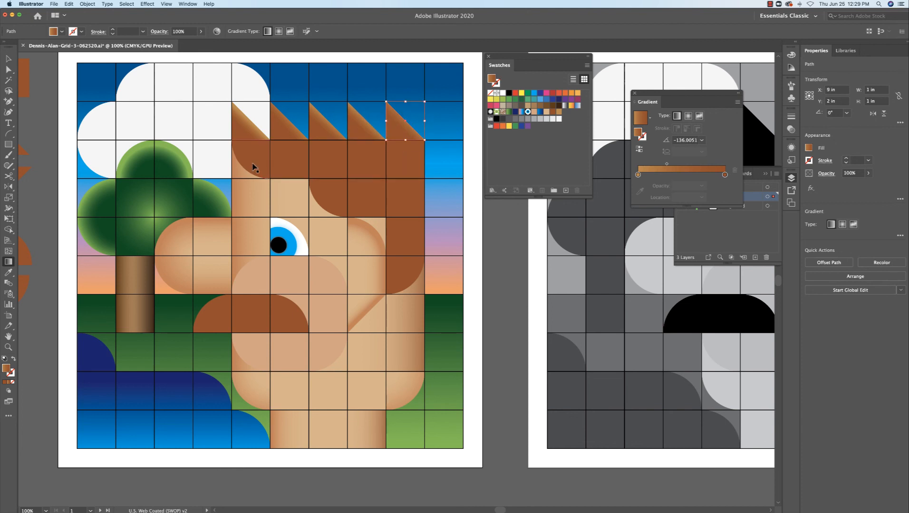
- Select the brown hair pieces below the spikes, except the leftmost quarter circle, and hide them
{"action": "left_click", "coordinate": [389, 168]}
{"action": "left_click", "coordinate": [413, 200], "text": "shift+super"}
{"action": "left_click", "coordinate": [363, 205], "text": "shift+super"}
{"action": "left_click", "coordinate": [392, 269], "text": "shift+super"}
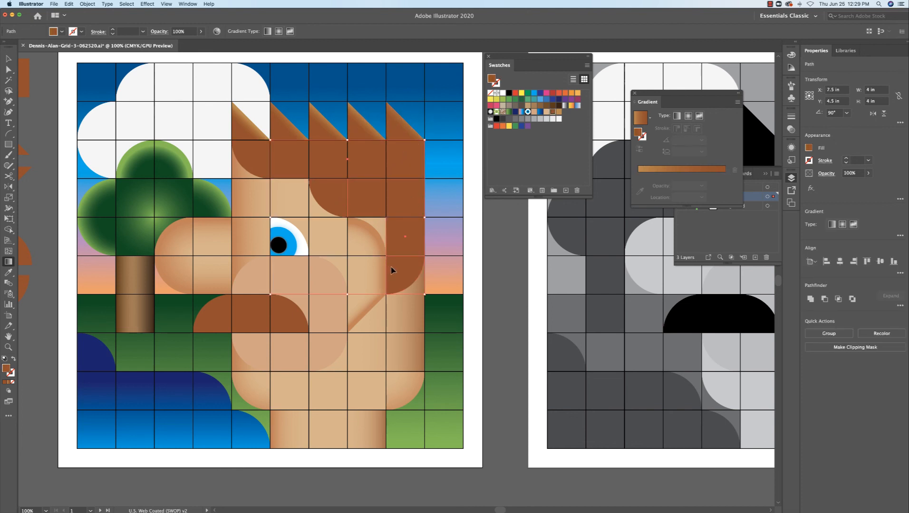
{"action": "left_click", "coordinate": [69, 4]}
{"action": "mouse_move", "coordinate": [88, 4]}
{"action": "mouse_move", "coordinate": [91, 63]}
{"action": "left_click", "coordinate": [171, 63]}
- Hide the leftover 2 × 1 in hair rectangle underneath and show all hidden hair pieces again
{"action": "left_click", "coordinate": [365, 204], "text": "super"}
{"action": "left_click", "coordinate": [87, 4]}
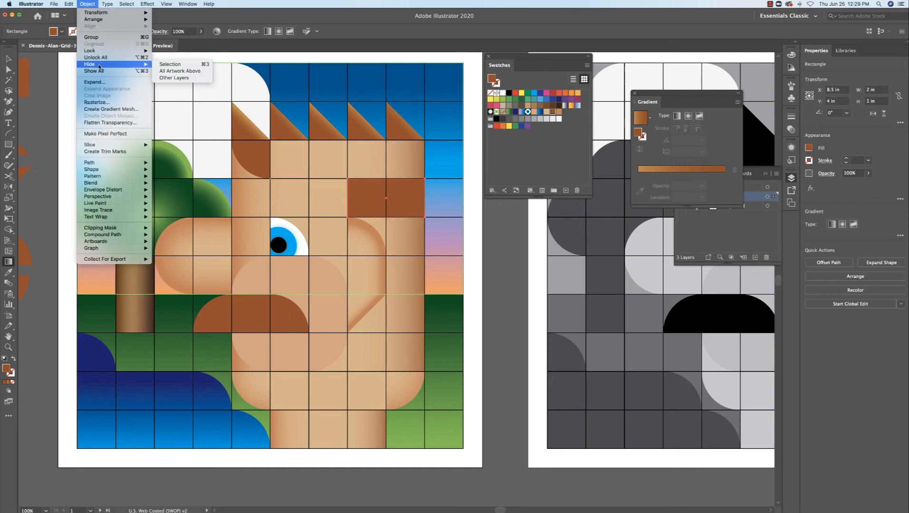
{"action": "left_click", "coordinate": [171, 63]}
{"action": "left_click", "coordinate": [87, 4]}
{"action": "left_click", "coordinate": [101, 67]}
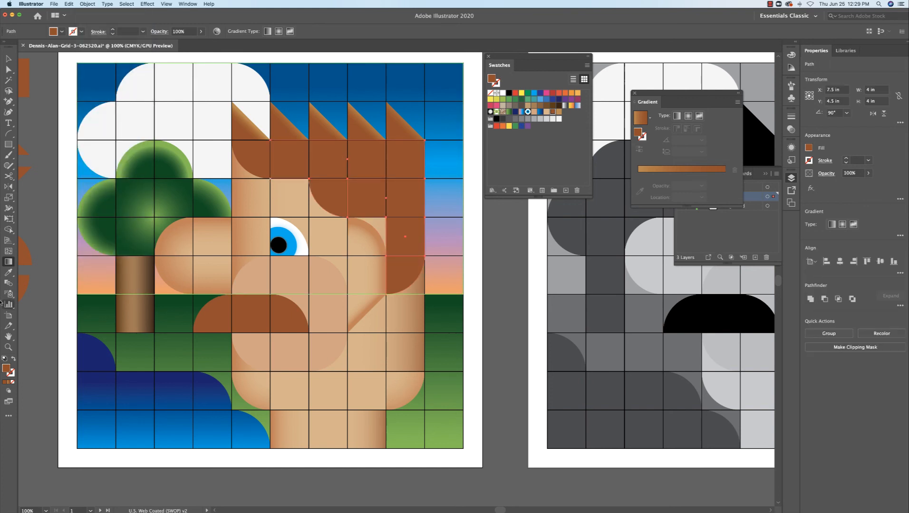
- Merge all the hair pieces below the spikes into one shape and copy the spikes' gradient to it
{"action": "key", "text": "shift+m"}
{"action": "mouse_move", "coordinate": [262, 152]}
{"action": "left_mouse_down"}
{"action": "mouse_move", "coordinate": [339, 175]}
{"action": "mouse_move", "coordinate": [405, 264]}
{"action": "left_mouse_up"}
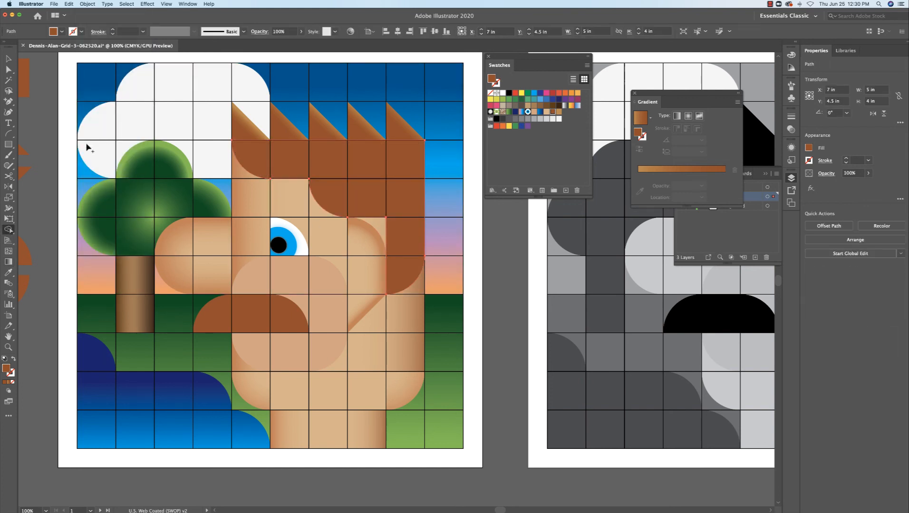
{"action": "key", "text": "i"}
{"action": "left_click", "coordinate": [366, 127]}
- Place the merged hair's golden brown stop at about 68% between brown end stops and darken the right end stop
{"action": "mouse_move", "coordinate": [638, 186]}
{"action": "left_mouse_down"}
{"action": "mouse_move", "coordinate": [724, 186]}
{"action": "mouse_move", "coordinate": [638, 186]}
{"action": "left_mouse_up"}
{"action": "mouse_move", "coordinate": [697, 176]}
{"action": "left_mouse_down"}
{"action": "mouse_move", "coordinate": [711, 176]}
{"action": "mouse_move", "coordinate": [651, 176]}
{"action": "mouse_move", "coordinate": [697, 186]}
{"action": "left_mouse_up"}
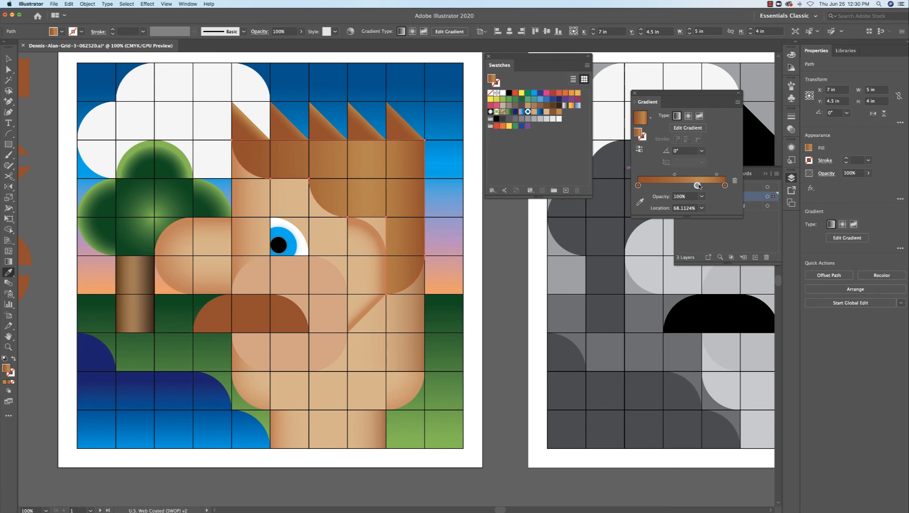
{"action": "double_click", "coordinate": [724, 186]}
{"action": "left_click_drag", "start_coordinate": [660, 254], "coordinate": [673, 254]}
{"action": "left_click", "coordinate": [501, 245], "text": "super"}
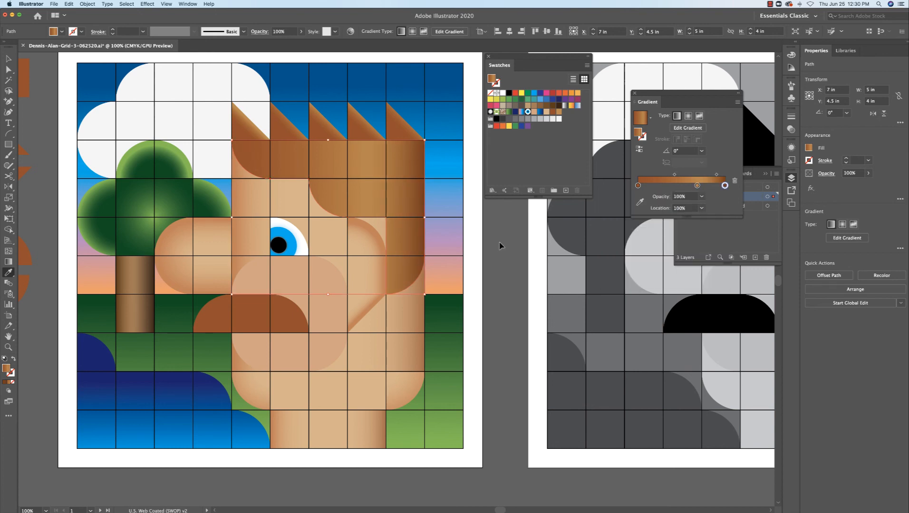
{"action": "left_click", "coordinate": [363, 274], "text": "super"}
{"action": "left_click", "coordinate": [511, 293], "text": "super"}
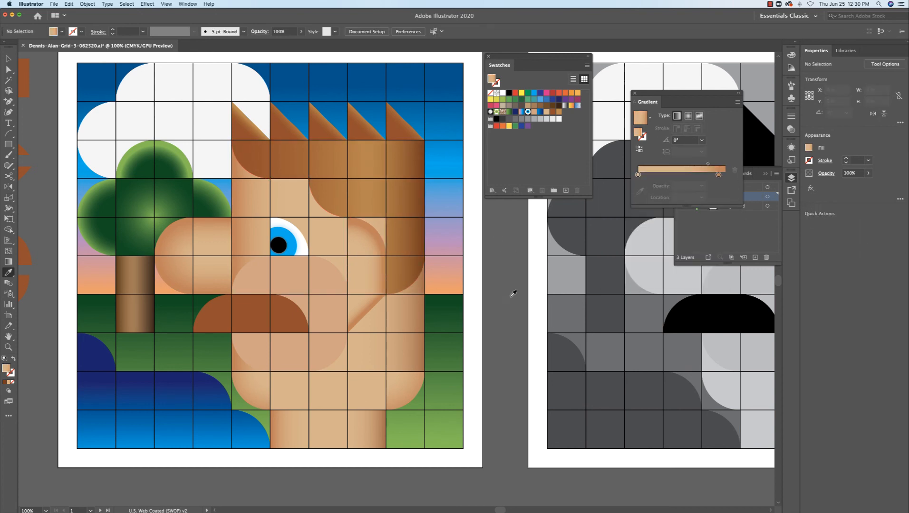
- Merge the cloud's two left quarter circles into a single 1 × 2 in half circle with the Shape Builder
{"action": "left_click_drag", "start_coordinate": [349, 298], "coordinate": [398, 335]}
{"action": "left_click", "coordinate": [155, 182], "text": "super"}
{"action": "scroll", "coordinate": [171, 156], "scroll_direction": "right", "scroll_amount": 2}
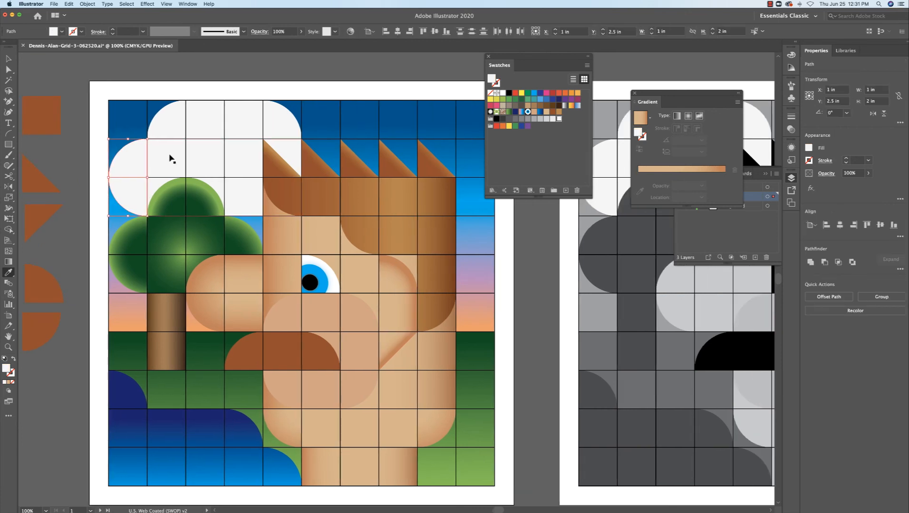
{"action": "left_click", "coordinate": [132, 4]}
{"action": "left_click", "coordinate": [131, 4]}
{"action": "key", "text": "shift+m"}
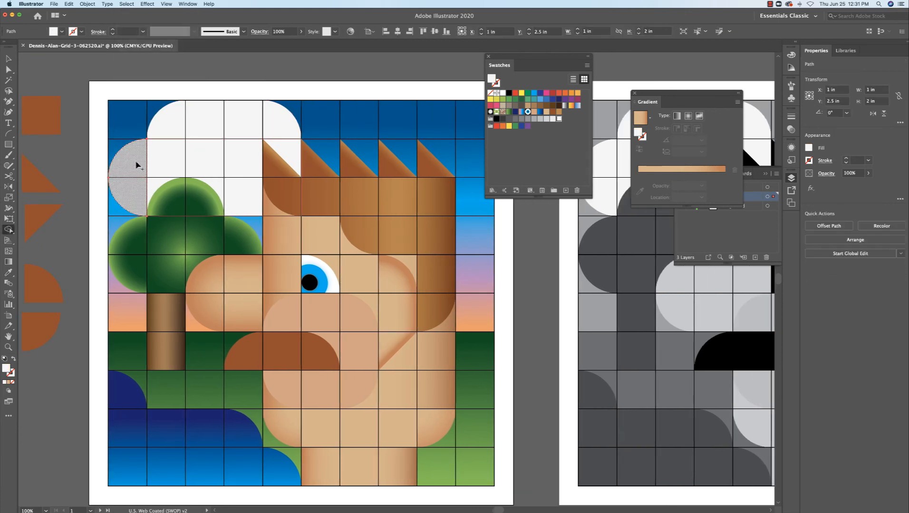
- Fill the cloud's left half circle with the yellow-orange gradient swatch, set its first stop to white, and make it radial
{"action": "key", "text": "v"}
{"action": "left_click", "coordinate": [572, 106]}
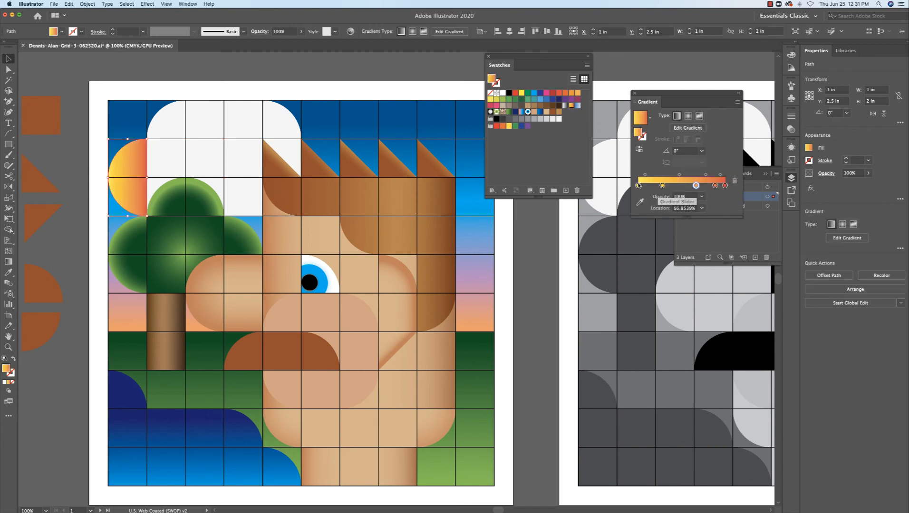
{"action": "double_click", "coordinate": [638, 186]}
{"action": "left_click", "coordinate": [631, 264]}
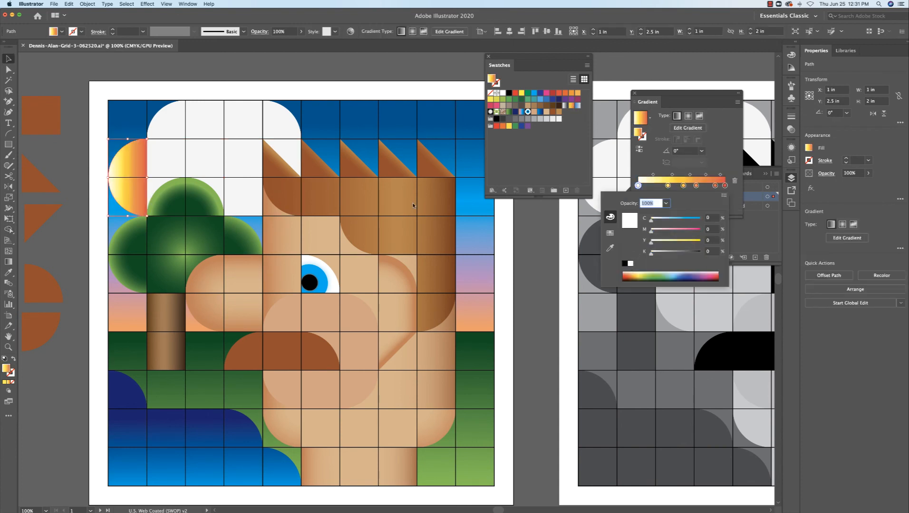
{"action": "left_click", "coordinate": [689, 138]}
{"action": "left_click", "coordinate": [688, 116]}
- Remove two of the cloud gradient's inner stops and shift the remaining yellow and orange stops toward the outer end
{"action": "left_click_drag", "start_coordinate": [667, 186], "coordinate": [668, 205]}
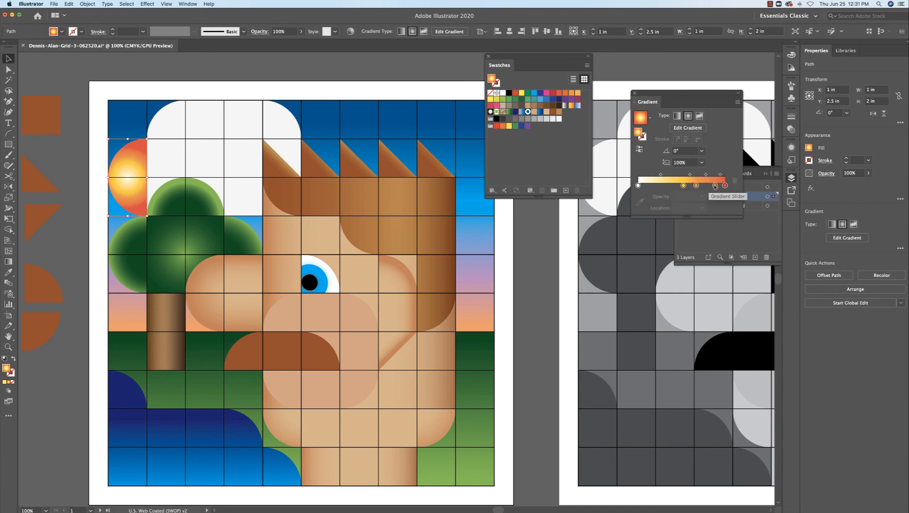
{"action": "left_click_drag", "start_coordinate": [715, 186], "coordinate": [714, 205]}
{"action": "mouse_move", "coordinate": [696, 186]}
{"action": "left_mouse_down"}
{"action": "mouse_move", "coordinate": [710, 186]}
{"action": "mouse_move", "coordinate": [695, 186]}
{"action": "left_mouse_up"}
{"action": "left_click_drag", "start_coordinate": [667, 175], "coordinate": [680, 176]}
- Redraw the cloud's radial gradient at -180°, from beyond the straight edge to the curve, and add a stop at about 29%
{"action": "key", "text": "g"}
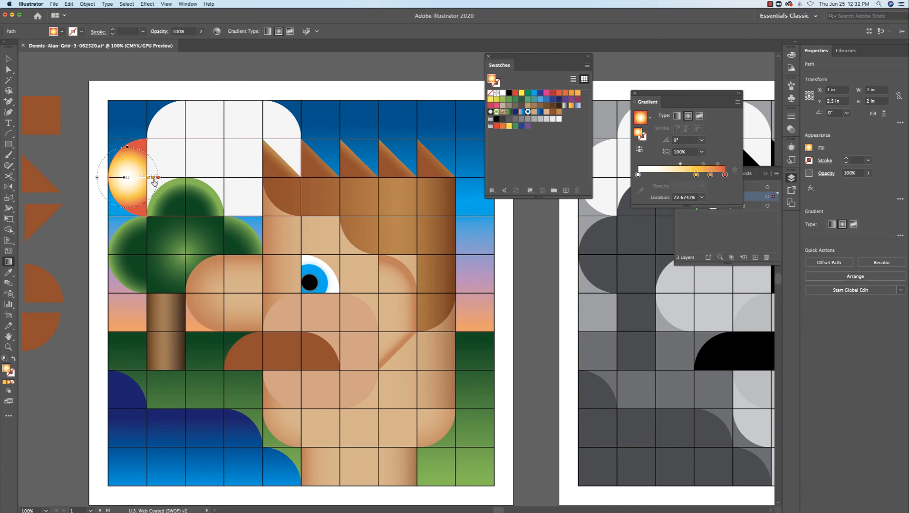
{"action": "left_click_drag", "start_coordinate": [170, 176], "coordinate": [100, 177]}
{"action": "left_click", "coordinate": [149, 177]}
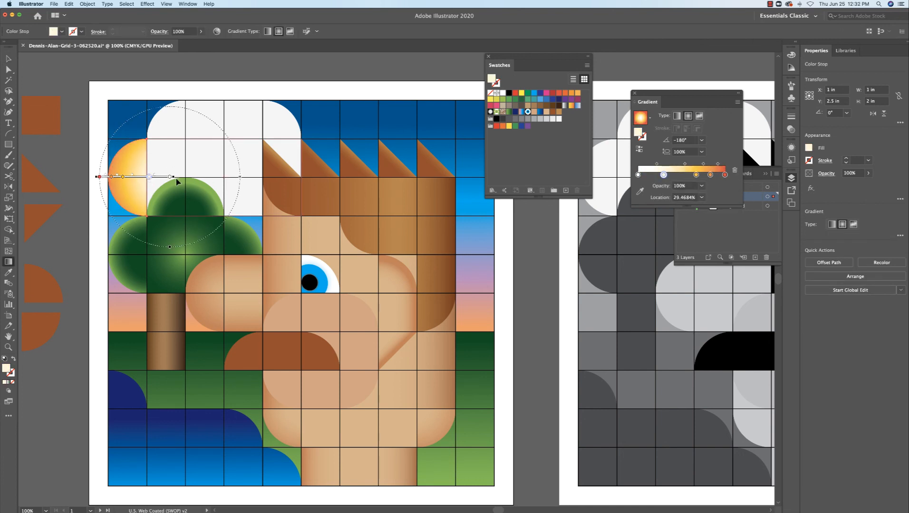
- Move the cream stop of the cloud's left half-circle radial gradient outward to about 57%
{"action": "key", "text": "super+z"}
{"action": "key", "text": "super+z"}
{"action": "key", "text": "super+z"}
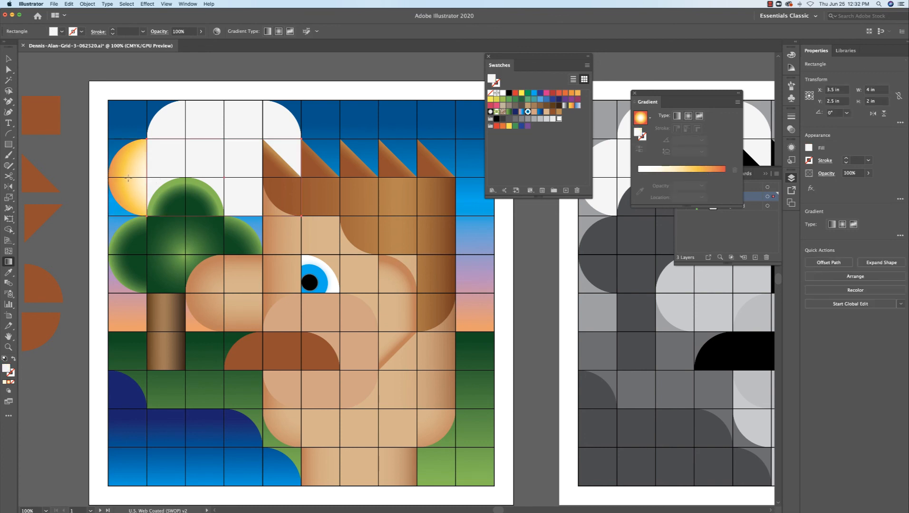
{"action": "key", "text": "shift+super+z"}
{"action": "key", "text": "shift+super+z"}
{"action": "key", "text": "shift+super+z"}
{"action": "left_click_drag", "start_coordinate": [187, 177], "coordinate": [250, 180]}
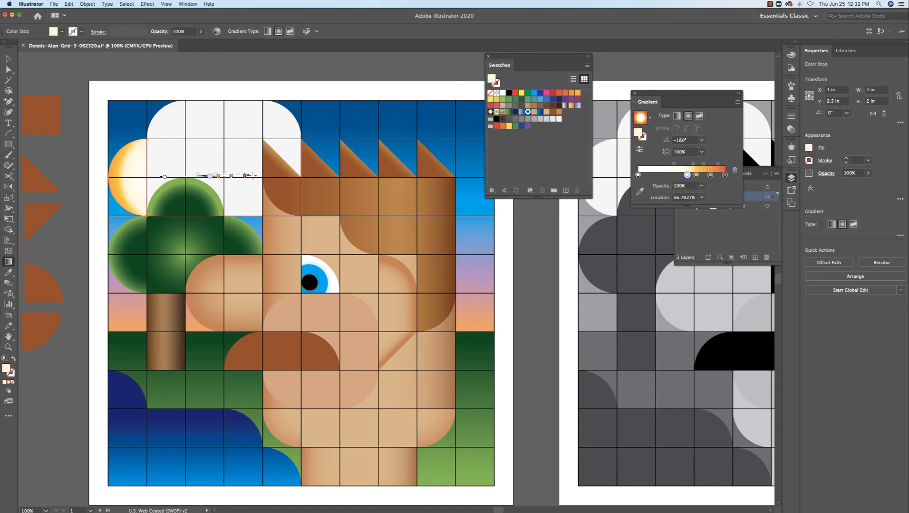
- Copy the half circle's gradient to the cloud's upper-left quarter circle and redraw it at about 138° toward the curved edge
{"action": "left_click", "coordinate": [170, 125], "text": "super"}
{"action": "key", "text": "i"}
{"action": "left_click", "coordinate": [131, 168]}
{"action": "key", "text": "g"}
{"action": "mouse_move", "coordinate": [206, 160]}
{"action": "left_mouse_down"}
{"action": "mouse_move", "coordinate": [142, 99]}
{"action": "mouse_move", "coordinate": [158, 117]}
{"action": "left_mouse_up"}
{"action": "left_click_drag", "start_coordinate": [171, 128], "coordinate": [169, 125]}
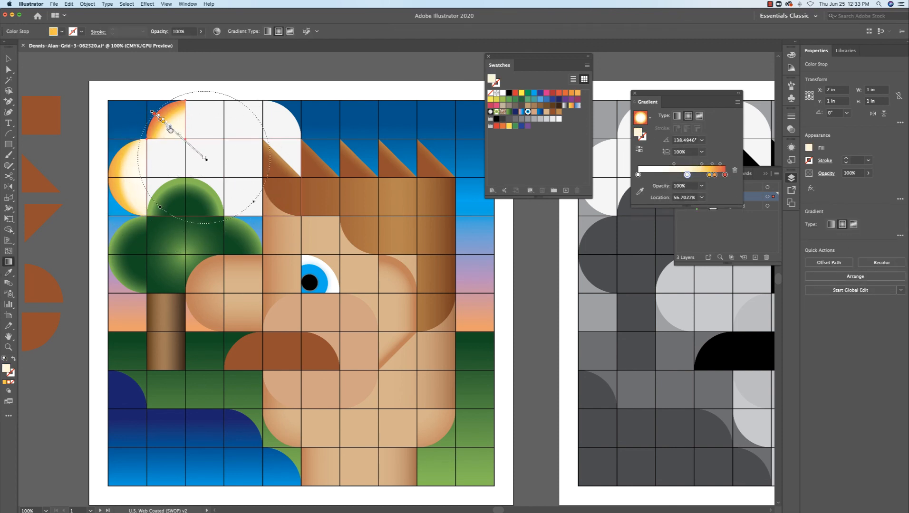
- Adjust the outer end of the cloud's left half-circle gradient, with the orange stop at about 87%
{"action": "key", "text": "shift+super+a"}
{"action": "left_click", "coordinate": [129, 173], "text": "super"}
{"action": "left_click_drag", "start_coordinate": [231, 177], "coordinate": [229, 178]}
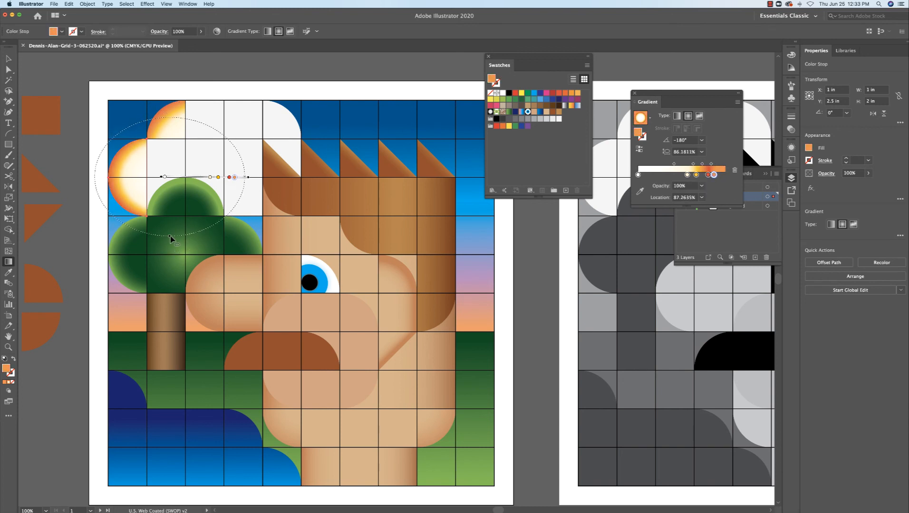
- Copy the upper-left quarter circle's gradient to the cloud's upper-right quarter circle and redraw it diagonally from the inner corner toward the curve
{"action": "left_click", "coordinate": [265, 126], "text": "super"}
{"action": "key", "text": "i"}
{"action": "left_click", "coordinate": [187, 116]}
{"action": "key", "text": "super+z"}
{"action": "key", "text": "shift+super+a"}
{"action": "left_click", "coordinate": [269, 124], "text": "super"}
{"action": "left_click", "coordinate": [182, 121]}
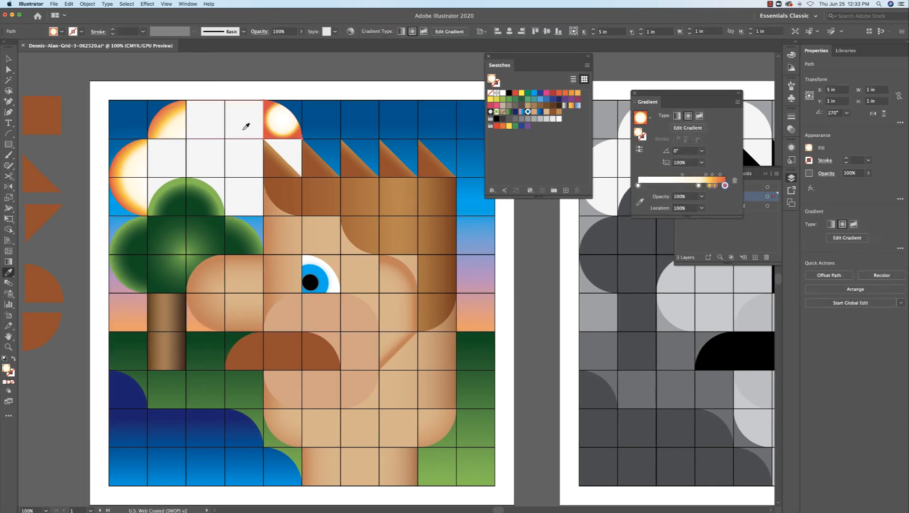
{"action": "key", "text": "g"}
{"action": "left_click_drag", "start_coordinate": [259, 141], "coordinate": [294, 113]}
- Redraw the radial gradients of the cloud's upper-left quarter circle and left half circle outward toward their curved edges
{"action": "left_click", "coordinate": [172, 123], "text": "super"}
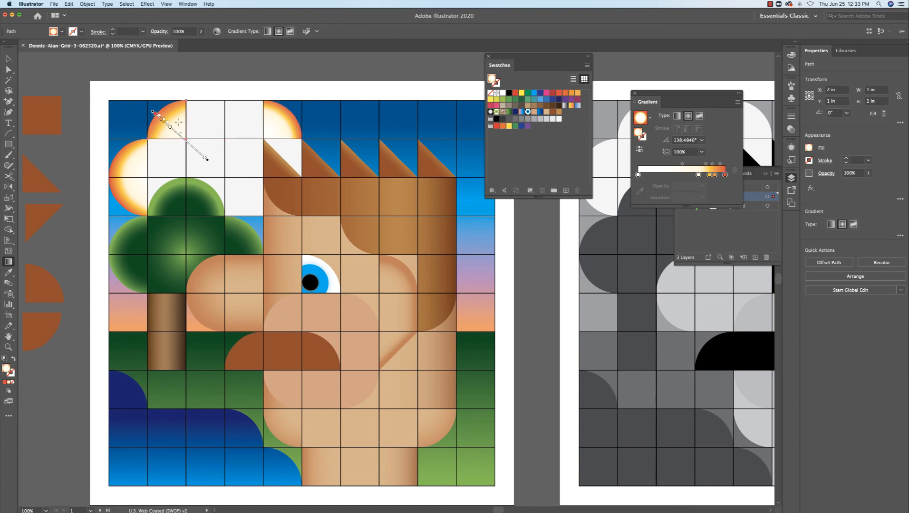
{"action": "left_click", "coordinate": [191, 143]}
{"action": "left_click_drag", "start_coordinate": [207, 158], "coordinate": [178, 177]}
{"action": "left_click_drag", "start_coordinate": [190, 143], "coordinate": [162, 109]}
{"action": "left_click", "coordinate": [131, 154], "text": "super"}
{"action": "left_click_drag", "start_coordinate": [153, 177], "coordinate": [108, 180]}
- Copy the cloud gradient to the 2 × 1 in rectangle between the top quarter circles, make it linear, and run it vertically with orange along the upper edge
{"action": "left_click", "coordinate": [192, 122], "text": "super"}
{"action": "key", "text": "i"}
{"action": "left_click", "coordinate": [172, 120]}
{"action": "left_click", "coordinate": [676, 115]}
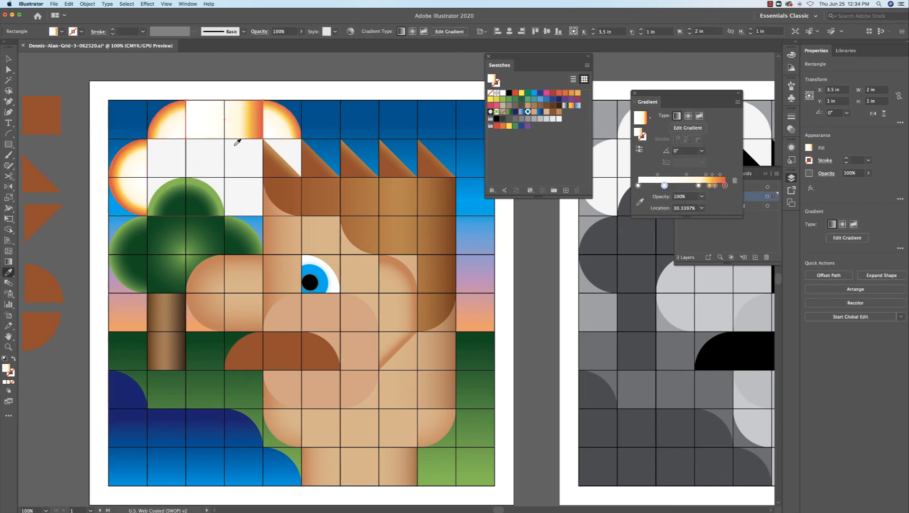
{"action": "key", "text": "g"}
{"action": "left_click_drag", "start_coordinate": [237, 140], "coordinate": [236, 100]}
{"action": "scroll", "coordinate": [236, 109], "scroll_direction": "up", "scroll_amount": 1}
- Copy the linear cloud gradient to the 4 × 2 in cloud rectangle and run it downward with orange along the lower edge
{"action": "left_click", "coordinate": [245, 219], "text": "super"}
{"action": "key", "text": "i"}
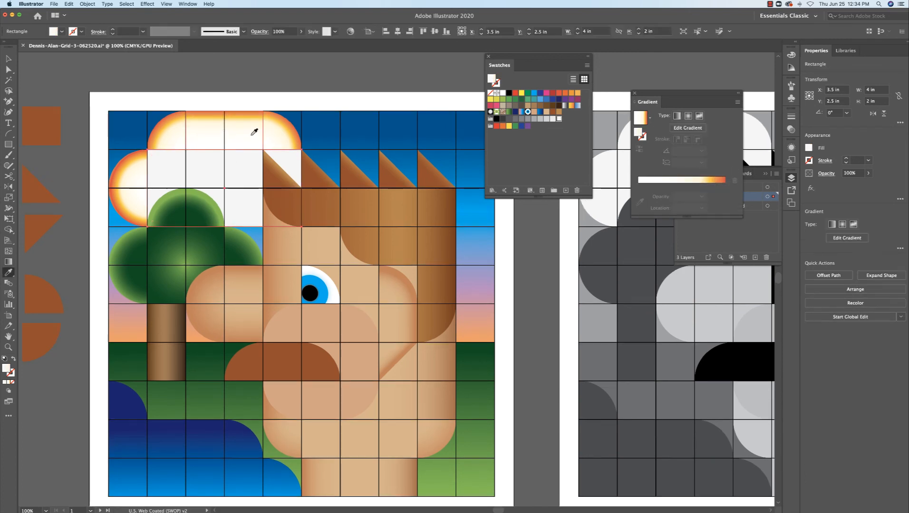
{"action": "left_click", "coordinate": [253, 133]}
{"action": "key", "text": "g"}
{"action": "left_click_drag", "start_coordinate": [233, 227], "coordinate": [232, 164]}
{"action": "left_click_drag", "start_coordinate": [243, 141], "coordinate": [243, 229]}
- Redraw the cloud's left half-circle radial gradient at 180° toward the curve and fine-tune its position along the curved edge
{"action": "left_click", "coordinate": [135, 205], "text": "super"}
{"action": "mouse_move", "coordinate": [149, 188]}
{"action": "left_mouse_down"}
{"action": "mouse_move", "coordinate": [158, 186]}
{"action": "mouse_move", "coordinate": [139, 186]}
{"action": "mouse_move", "coordinate": [87, 218]}
{"action": "left_mouse_up"}
{"action": "left_click_drag", "start_coordinate": [121, 187], "coordinate": [116, 188]}
{"action": "left_click_drag", "start_coordinate": [126, 186], "coordinate": [104, 187]}
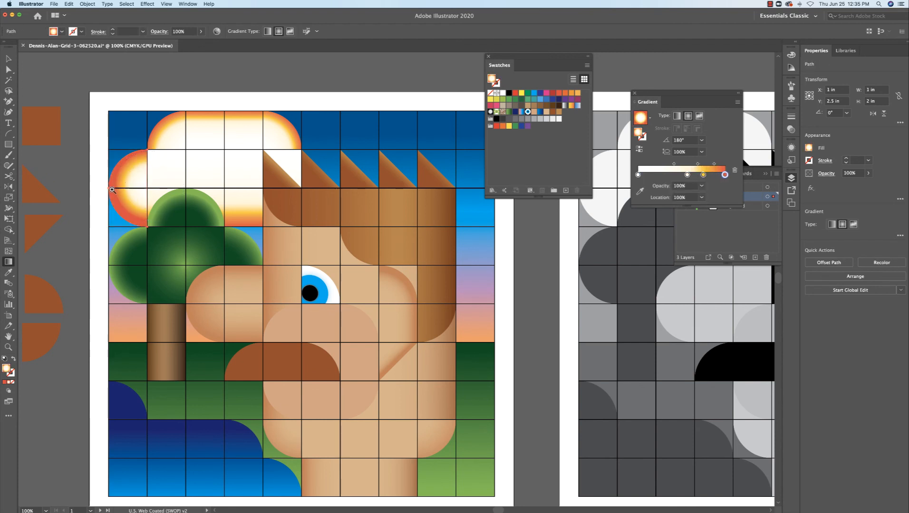
{"action": "key", "text": "super+equal"}
{"action": "key", "text": "super+equal"}
{"action": "key", "text": "super+equal"}
{"action": "left_click_drag", "start_coordinate": [413, 266], "coordinate": [397, 266]}
{"action": "left_click_drag", "start_coordinate": [480, 267], "coordinate": [464, 273]}
{"action": "left_click", "coordinate": [348, 287], "text": "super"}
{"action": "key", "text": "super+0"}
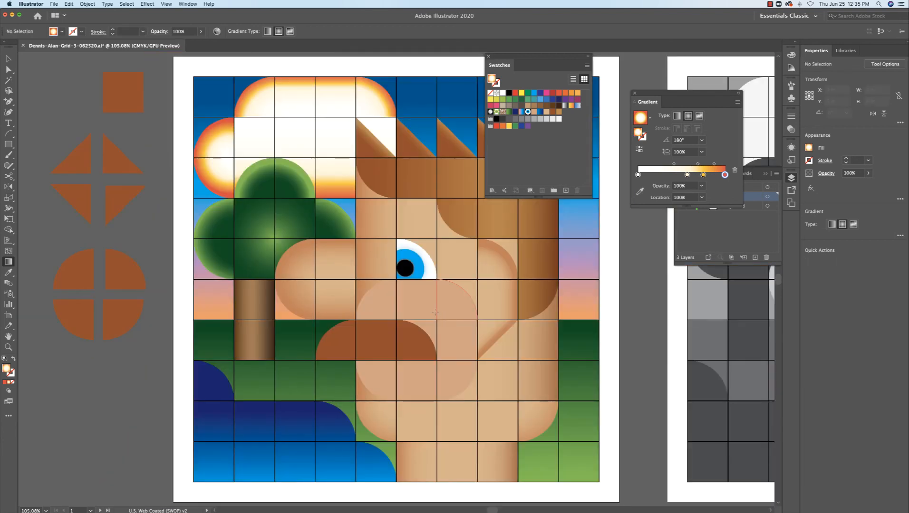
- Move the first stop of the 90° linear gradient on the nose's lower square to about 9.6%
{"action": "left_click", "coordinate": [331, 306]}
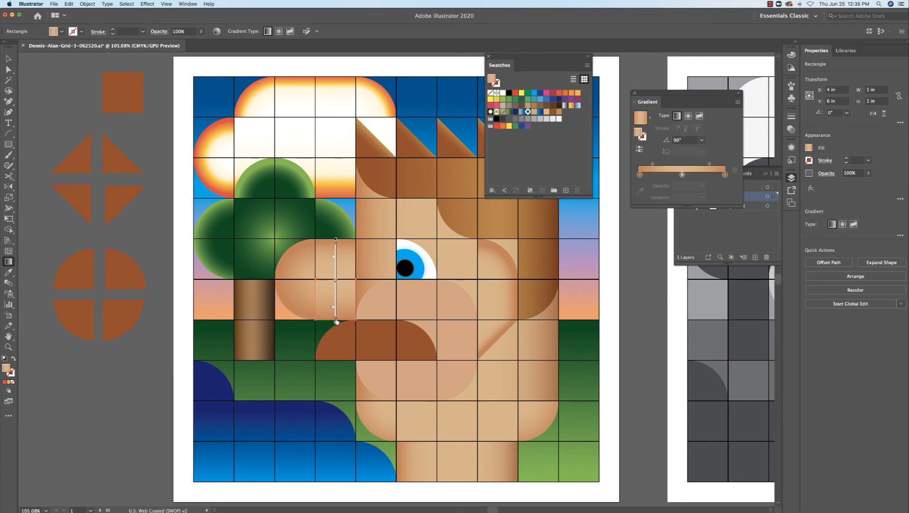
{"action": "left_click", "coordinate": [335, 314]}
{"action": "key", "text": "super+shift+a"}
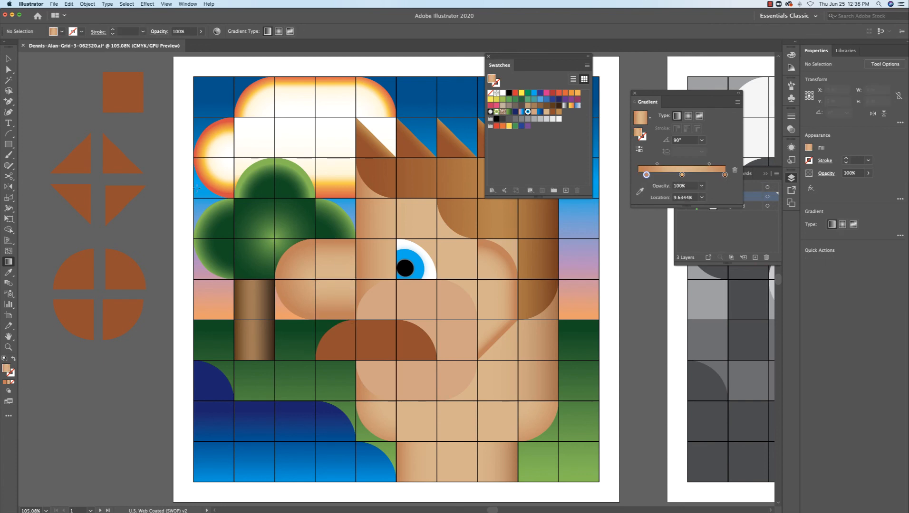
- Hide the panels and place copies of the cloud's two gradient quarter circles side by side in the row below, forming an inner arch
{"action": "key", "text": "Tab"}
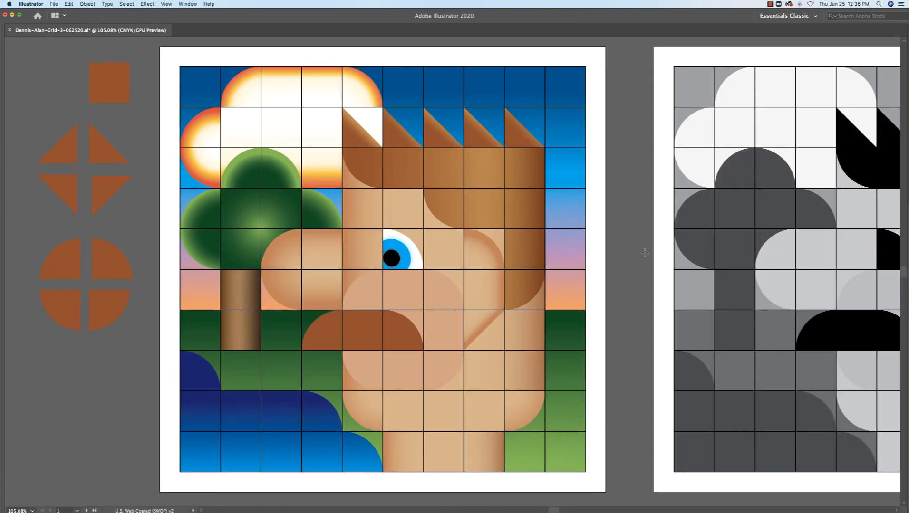
{"action": "left_click", "coordinate": [314, 134]}
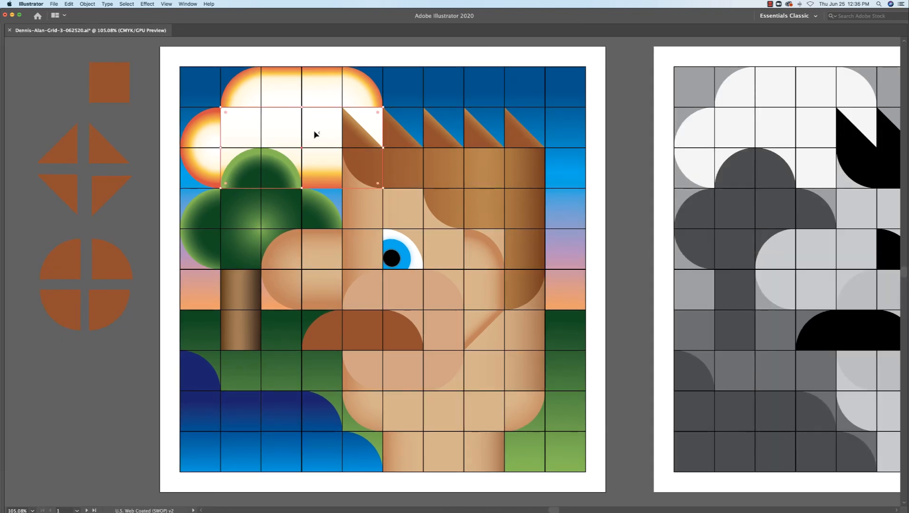
{"action": "left_click", "coordinate": [157, 122]}
{"action": "left_click", "coordinate": [232, 95]}
{"action": "left_click_drag", "start_coordinate": [272, 133], "coordinate": [273, 134]}
{"action": "key", "text": "super+1"}
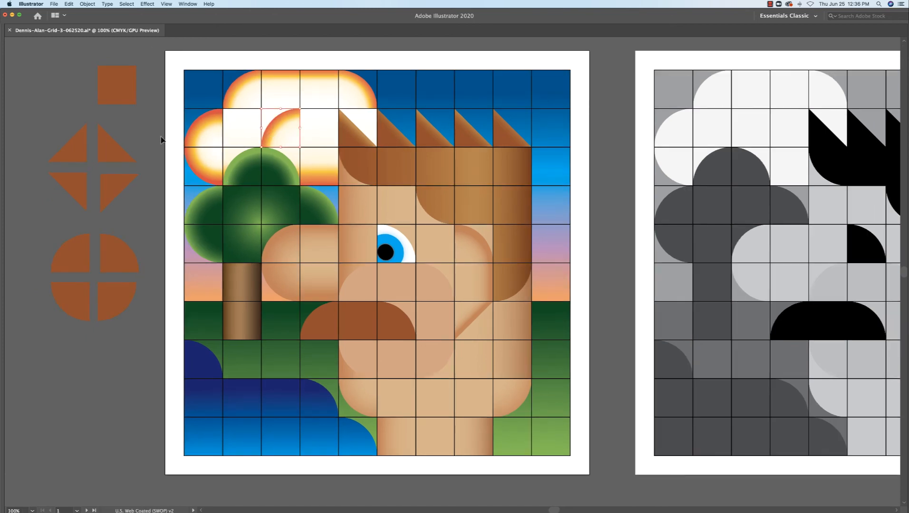
{"action": "left_click_drag", "start_coordinate": [354, 100], "coordinate": [310, 131]}
{"action": "key", "text": "super+minus"}
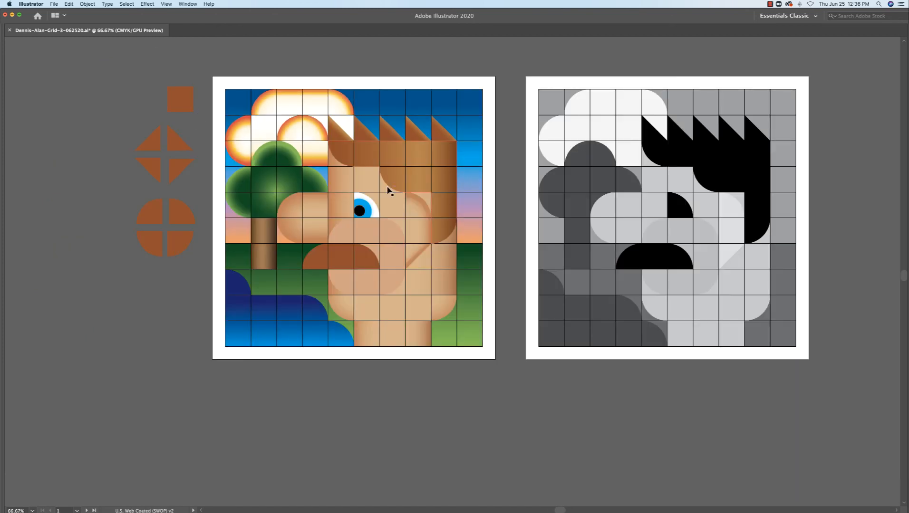
{"action": "key", "text": "super+0"}
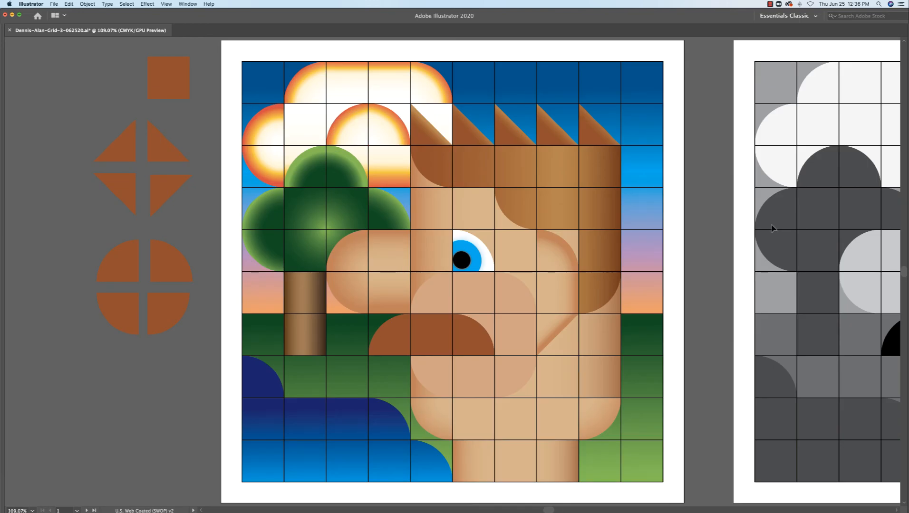